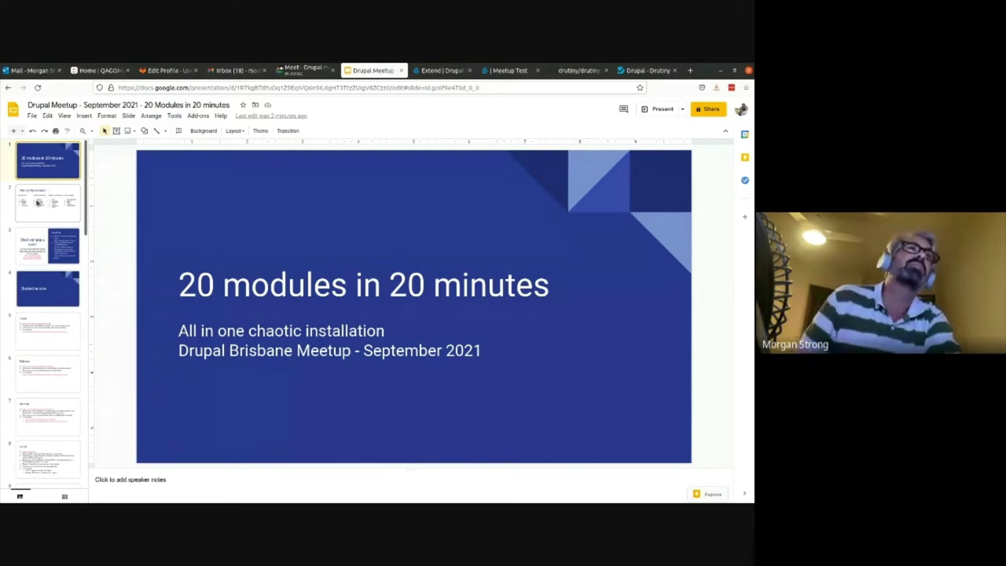
Show the slide listing the modules and the following slide about the two setups
{"action": "left_click", "coordinate": [41, 201]}
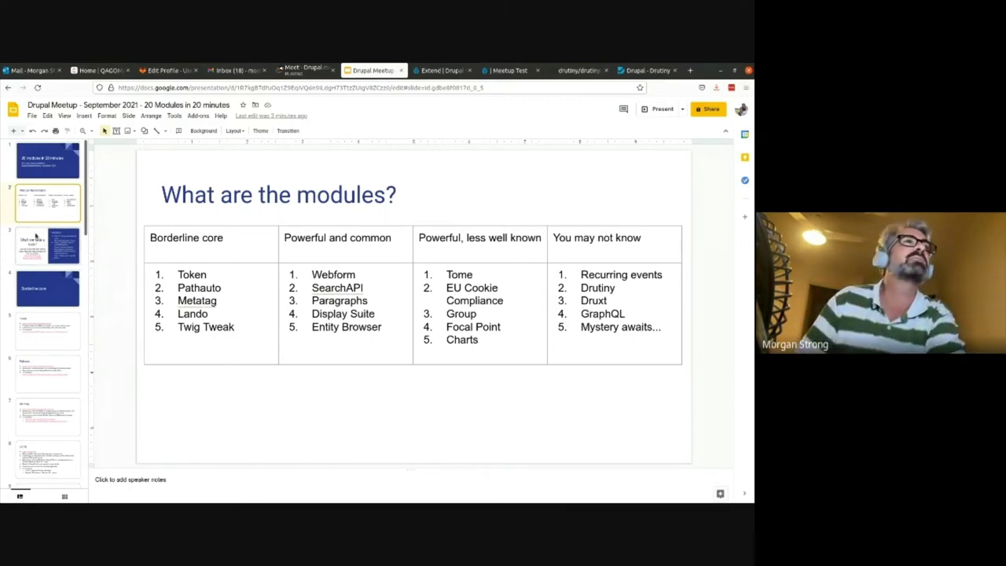
{"action": "left_click", "coordinate": [37, 233]}
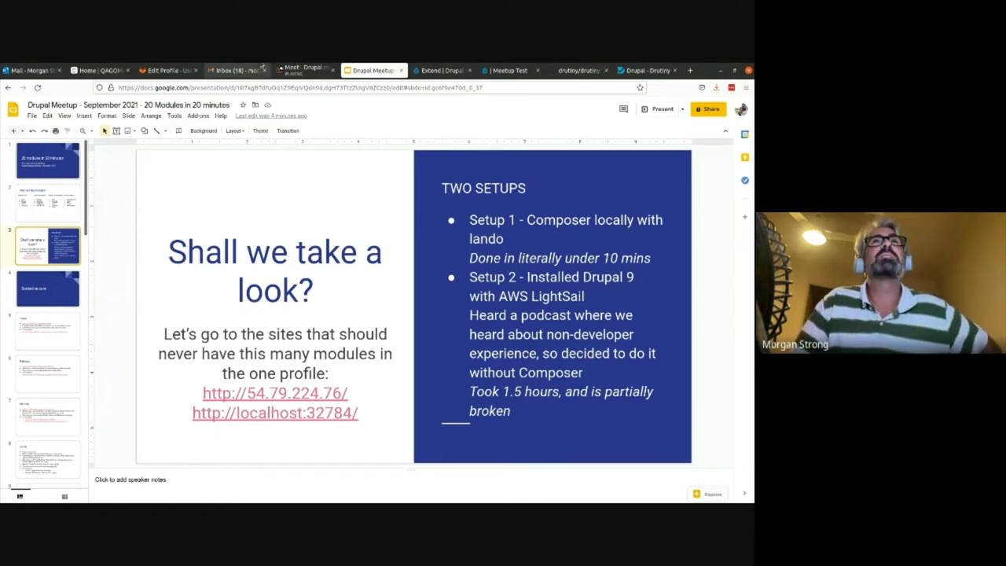
Switch to the Drupal sites and compare the home pages of Meetup Test and Drupal Meetup Demo Site
{"action": "left_click", "coordinate": [456, 71]}
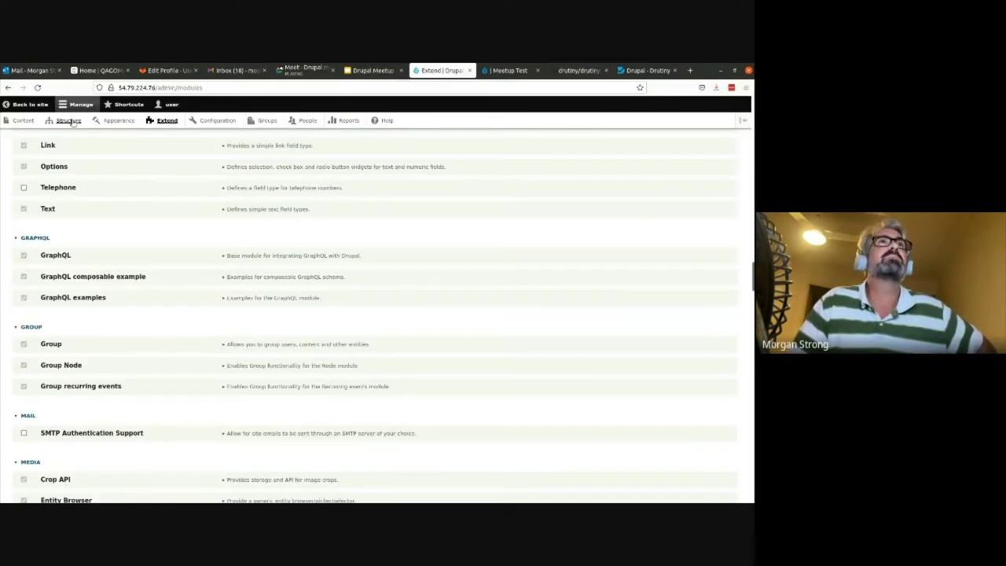
{"action": "left_click", "coordinate": [509, 70]}
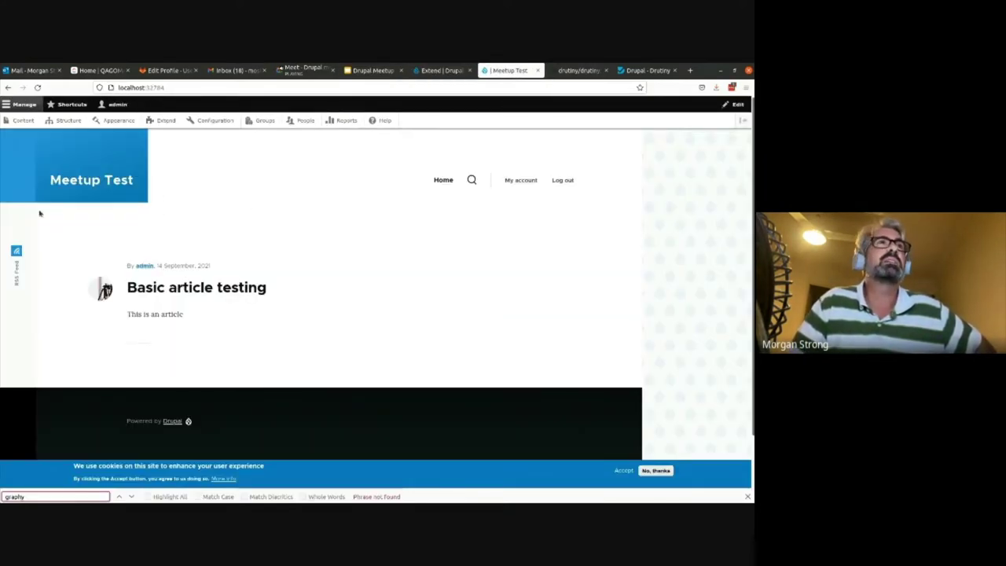
{"action": "left_click", "coordinate": [86, 181]}
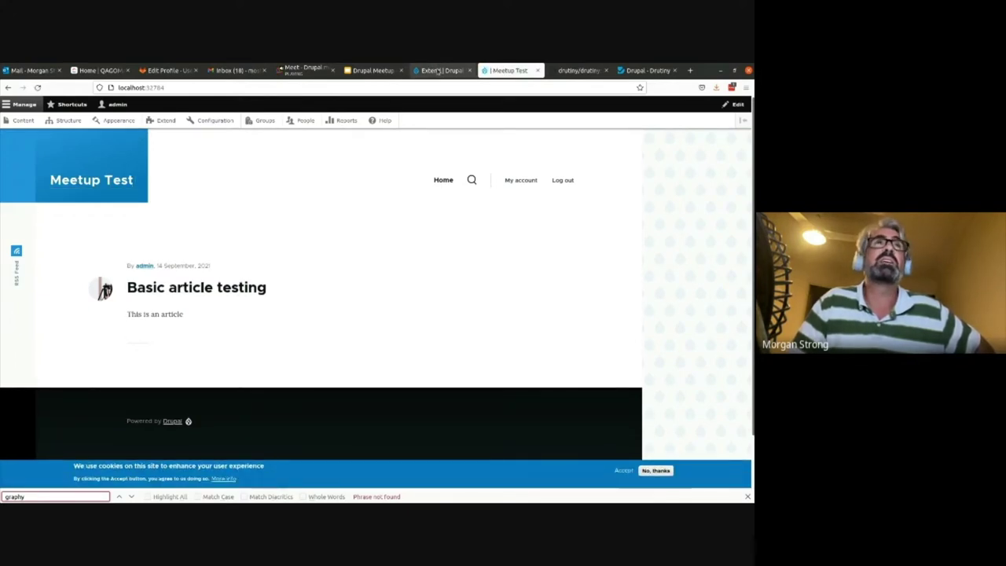
{"action": "key", "text": "ctrl+shift+Tab"}
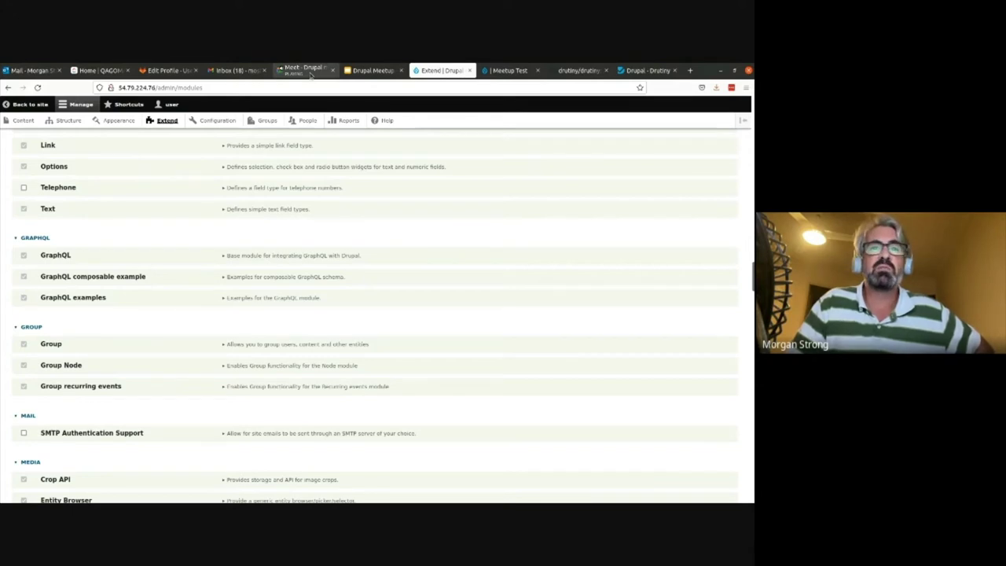
{"action": "left_click", "coordinate": [30, 104]}
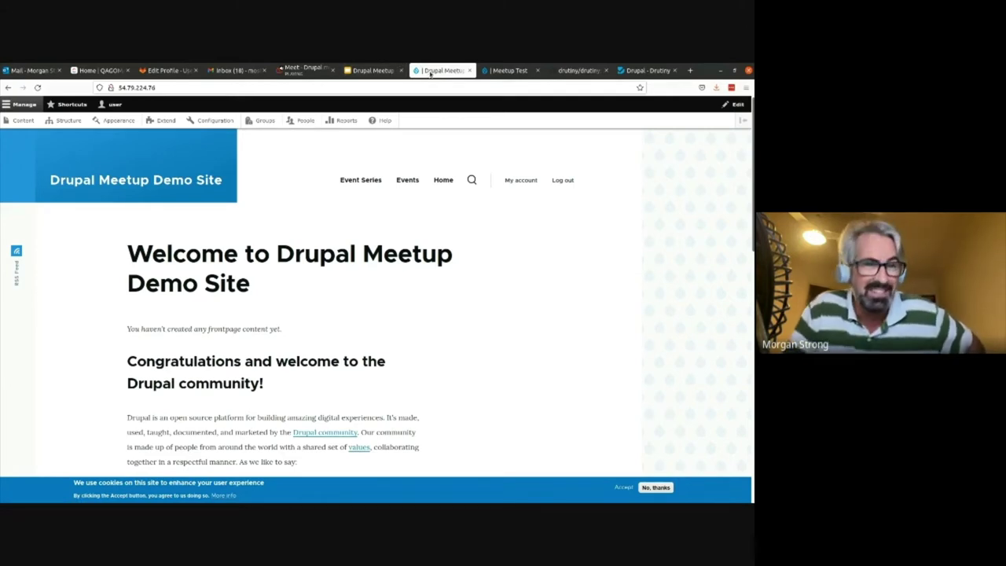
{"action": "left_click", "coordinate": [503, 71]}
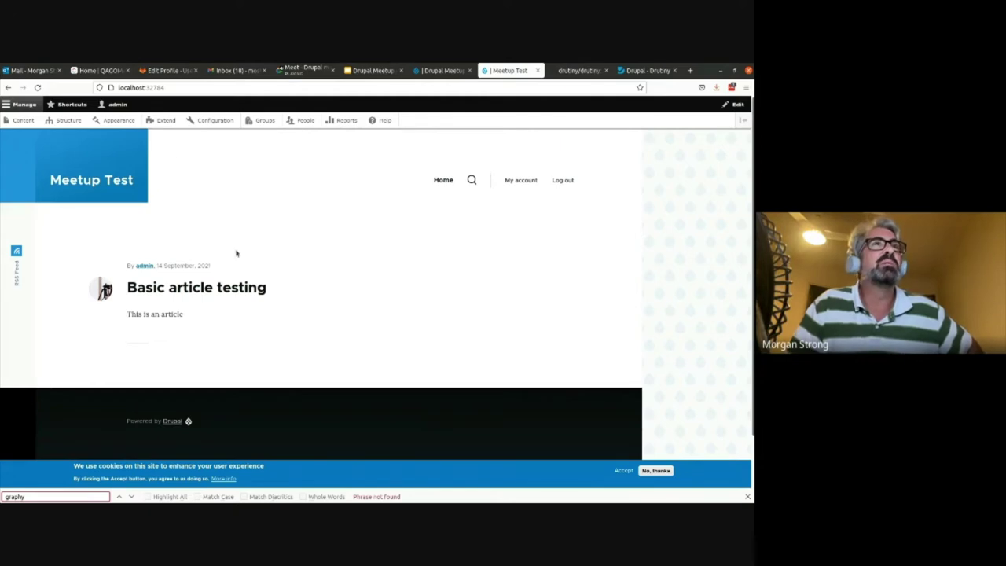
{"action": "left_click", "coordinate": [422, 71]}
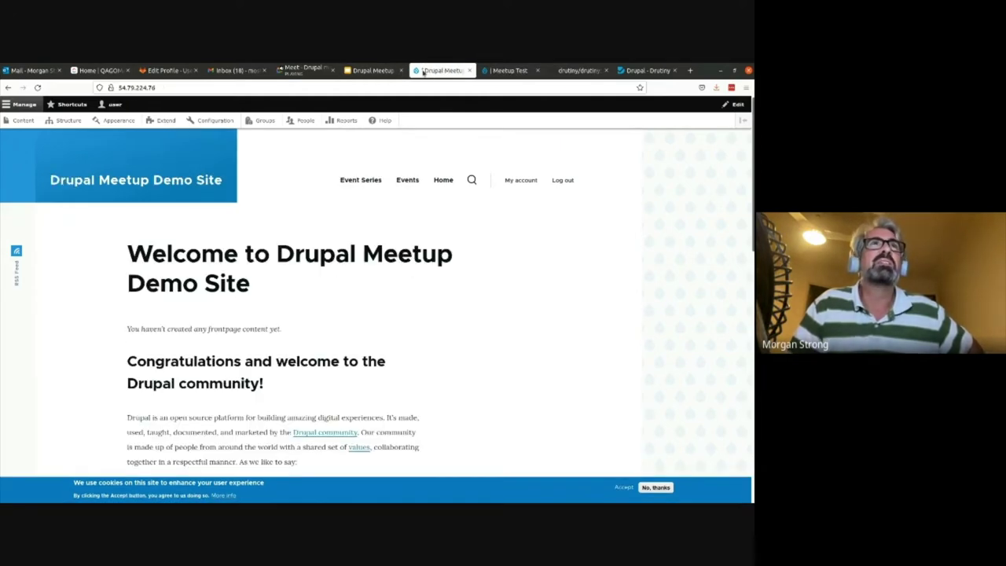
View the demo site's form for adding a new module from a URL and return to the module list
{"action": "left_click", "coordinate": [162, 122]}
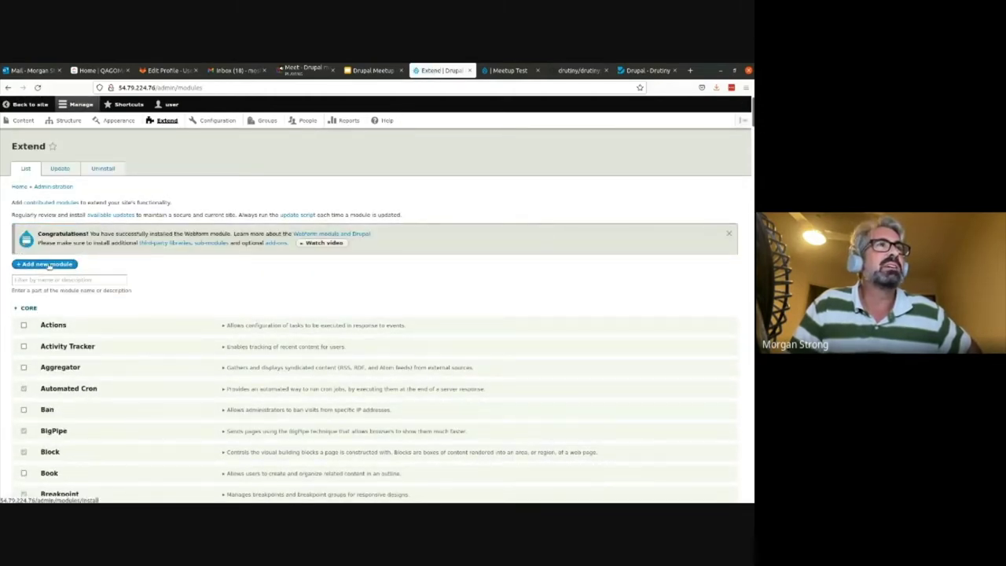
{"action": "left_click", "coordinate": [48, 266]}
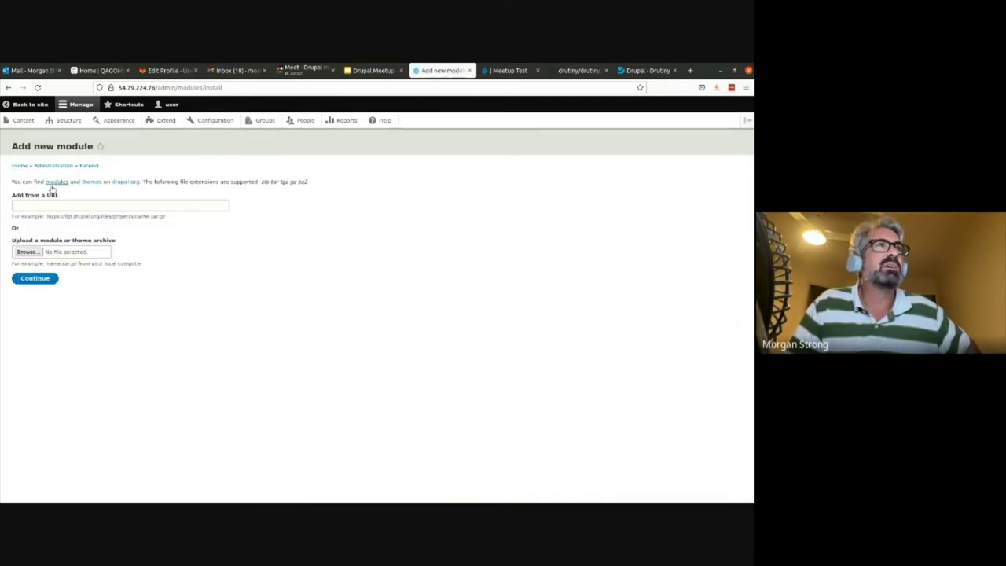
{"action": "left_click", "coordinate": [34, 203]}
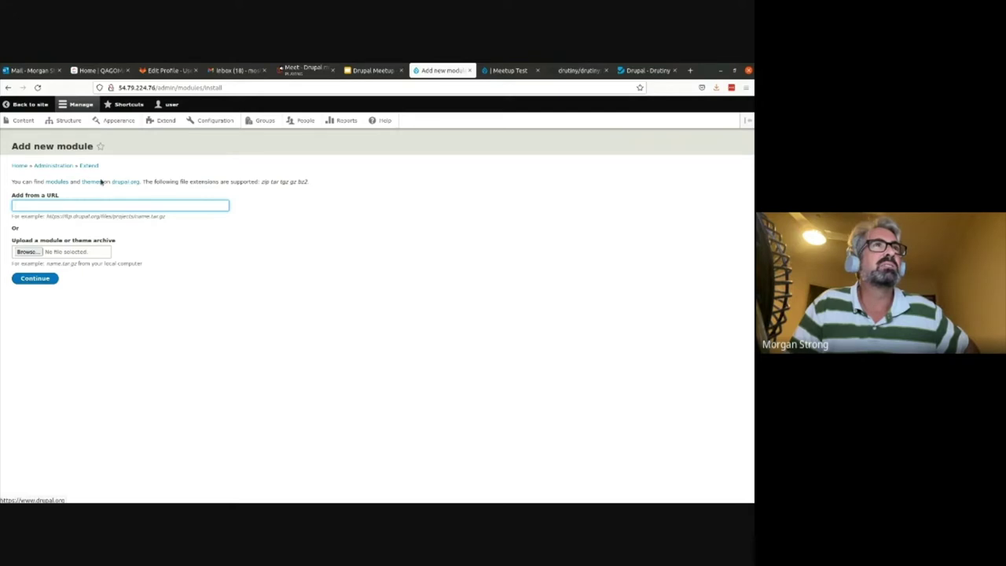
{"action": "left_click", "coordinate": [8, 87]}
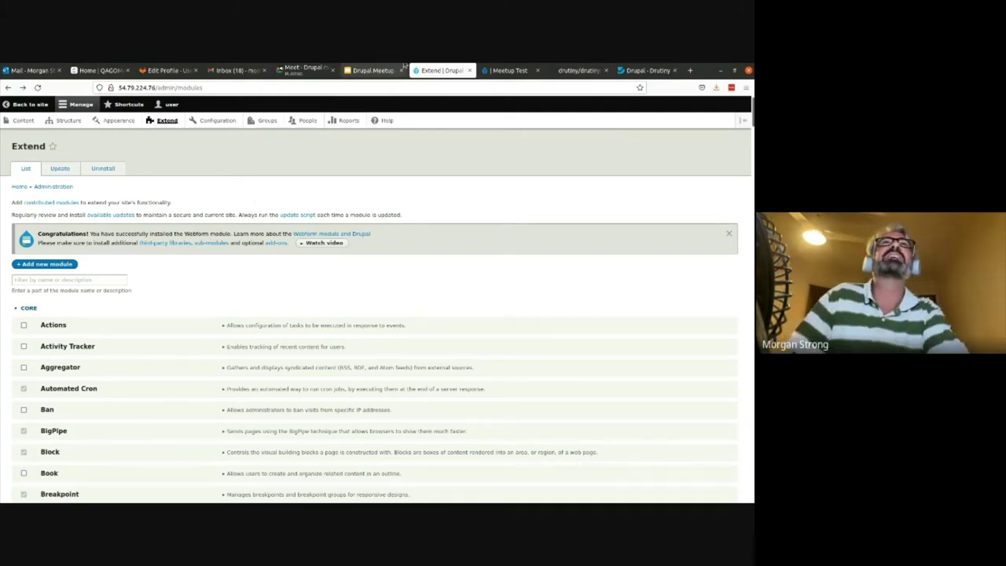
Return to the Google Slides presentation and advance through the Borderline core slide to the Token slide
{"action": "left_click", "coordinate": [376, 73]}
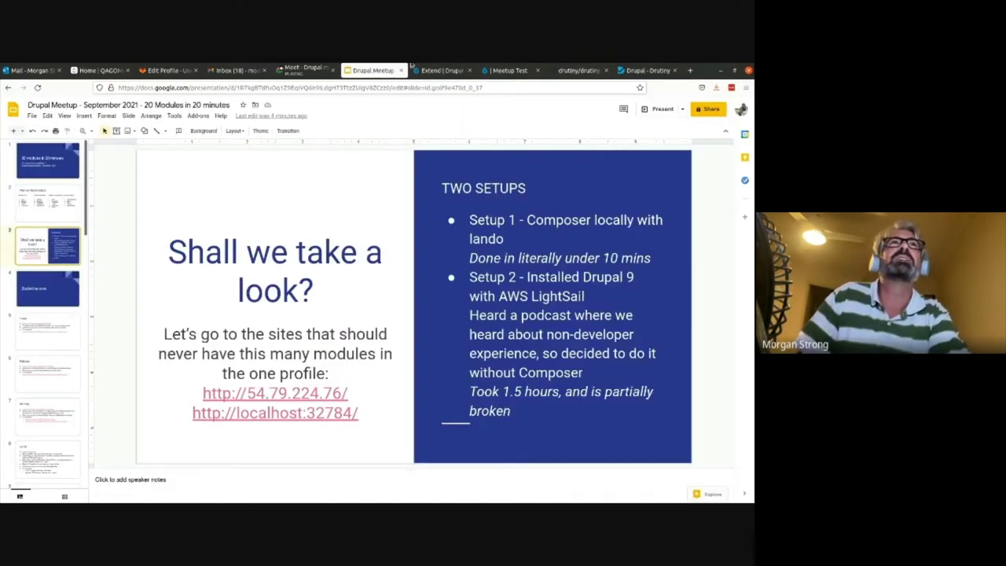
{"action": "left_click", "coordinate": [426, 70]}
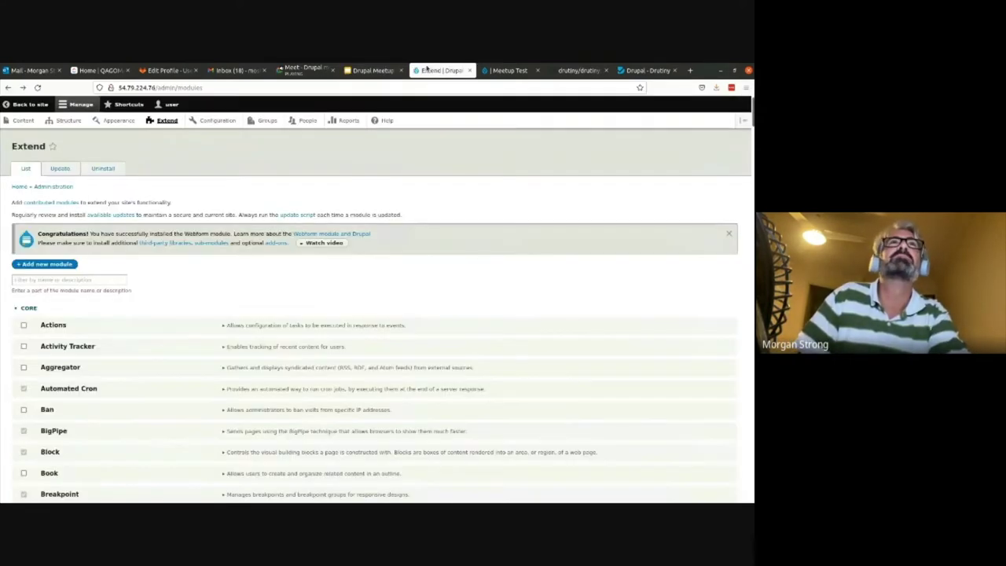
{"action": "left_click", "coordinate": [373, 70]}
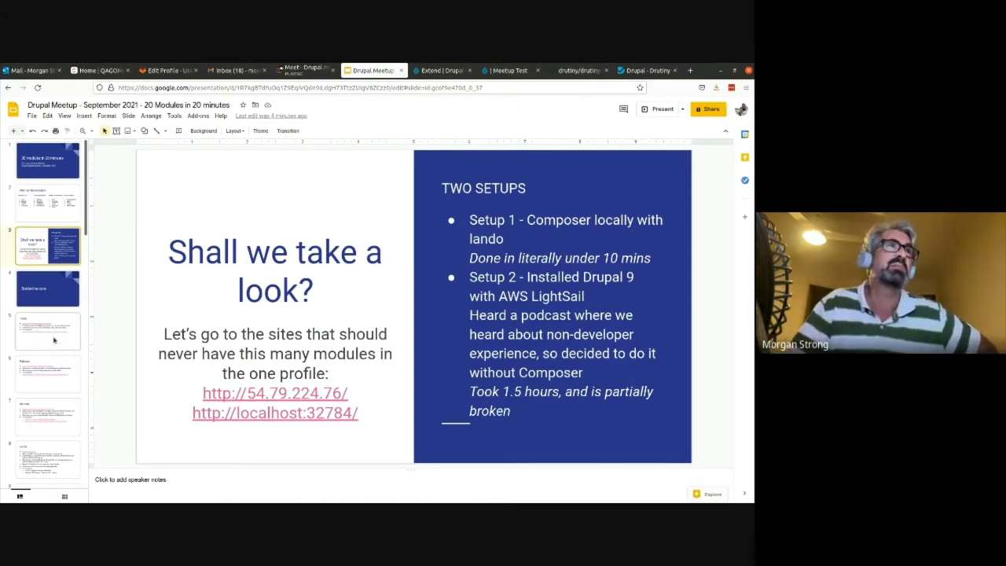
{"action": "left_click", "coordinate": [45, 300]}
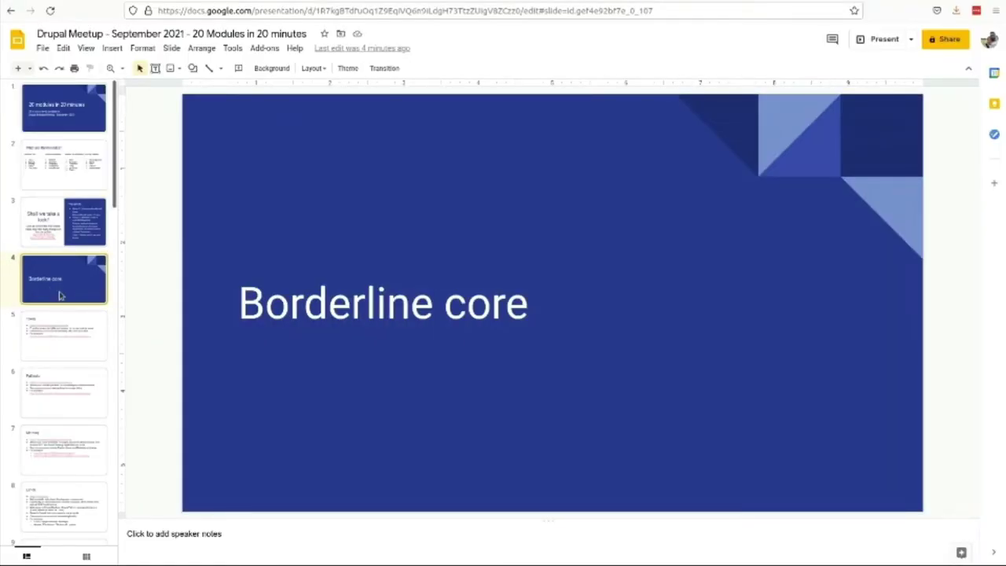
{"action": "left_click", "coordinate": [66, 343]}
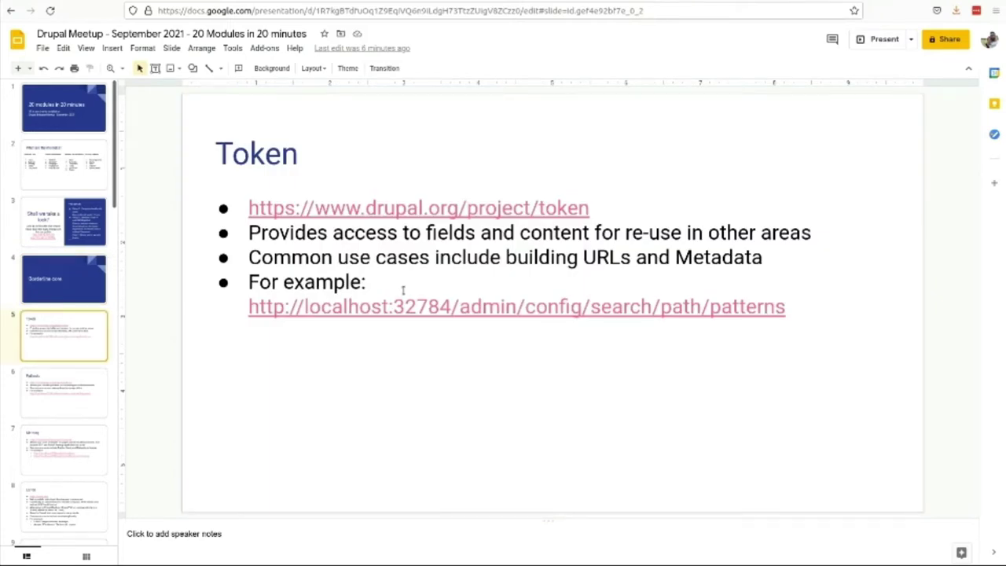
Follow the Token slide's example link to the URL patterns and start a new Pathauto pattern of type Content
{"action": "left_click", "coordinate": [502, 305]}
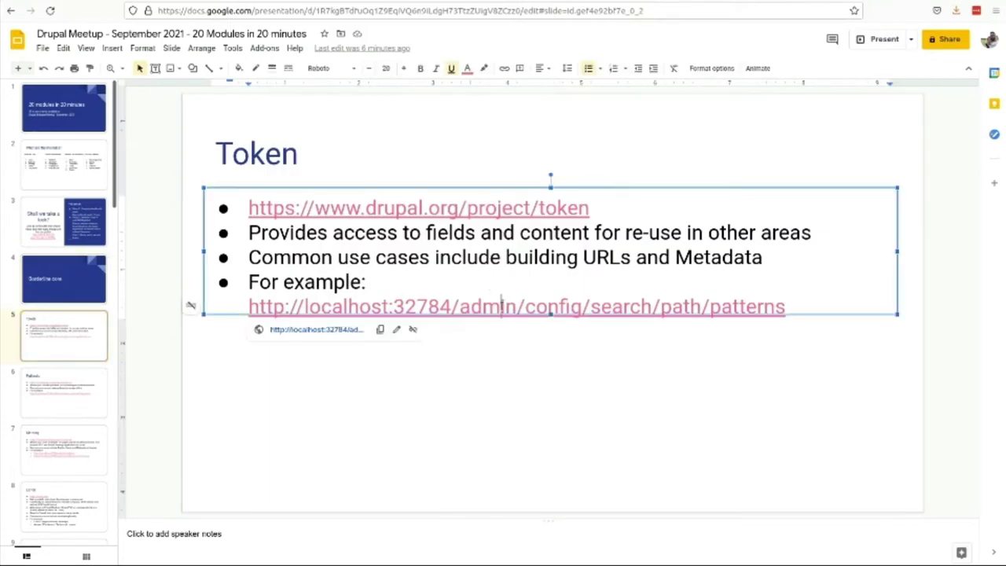
{"action": "left_click", "coordinate": [341, 331]}
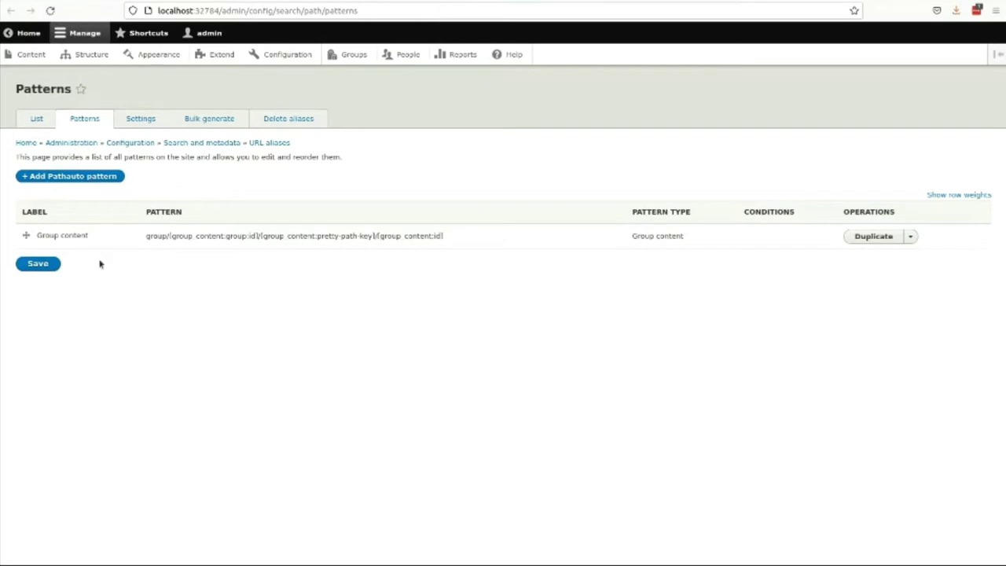
{"action": "left_click", "coordinate": [81, 178]}
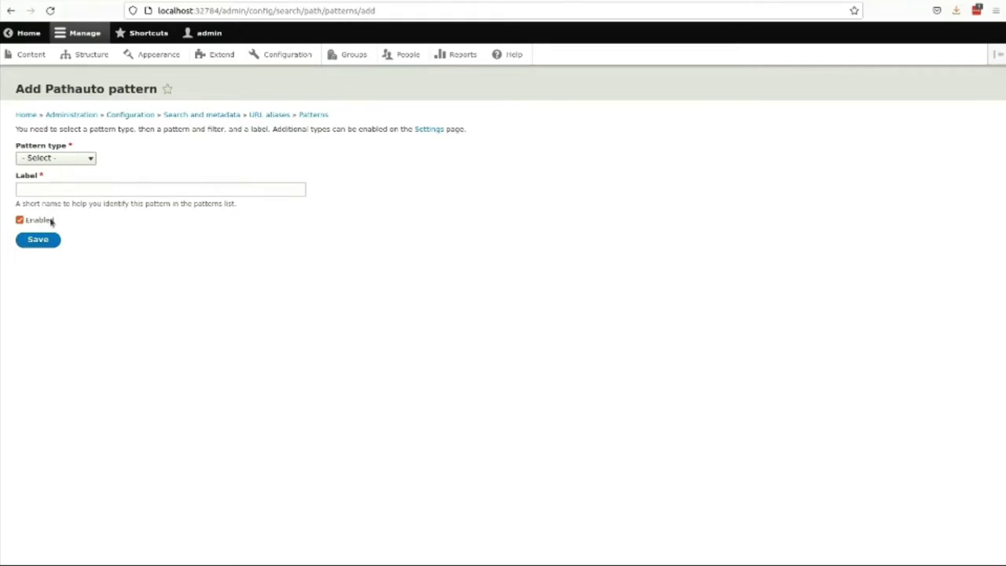
{"action": "key", "text": "Down"}
{"action": "left_click", "coordinate": [53, 185]}
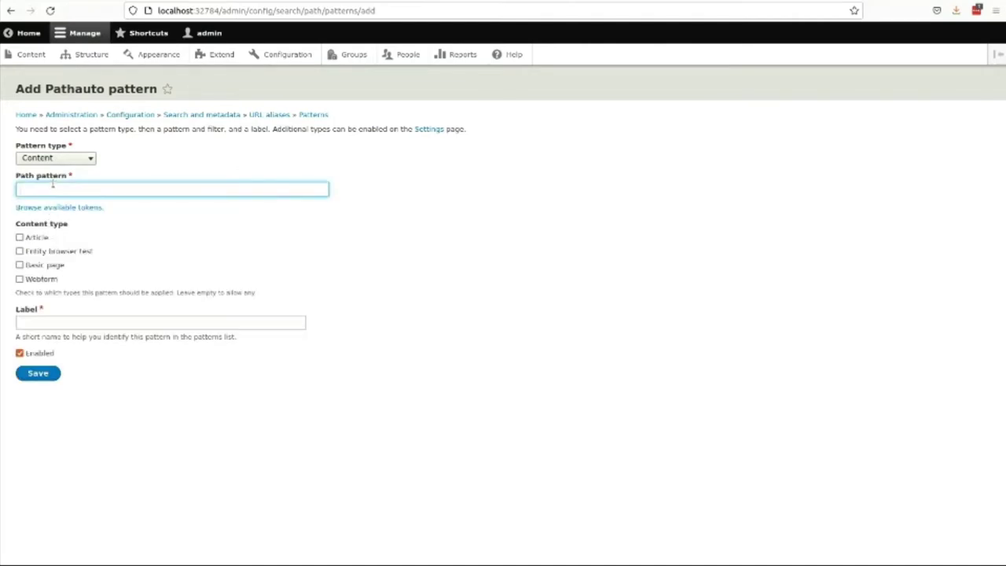
Apply the pattern to the Article content type and enter the path pattern blog/[]
{"action": "left_click", "coordinate": [39, 237]}
{"action": "left_click", "coordinate": [106, 188]}
{"action": "type", "text": "/n"}
{"action": "type", "text": "log"}
{"action": "type", "text": "/["}
{"action": "type", "text": "n"}
Browse the available node tokens for the path pattern and close the token list
{"action": "left_click", "coordinate": [90, 207]}
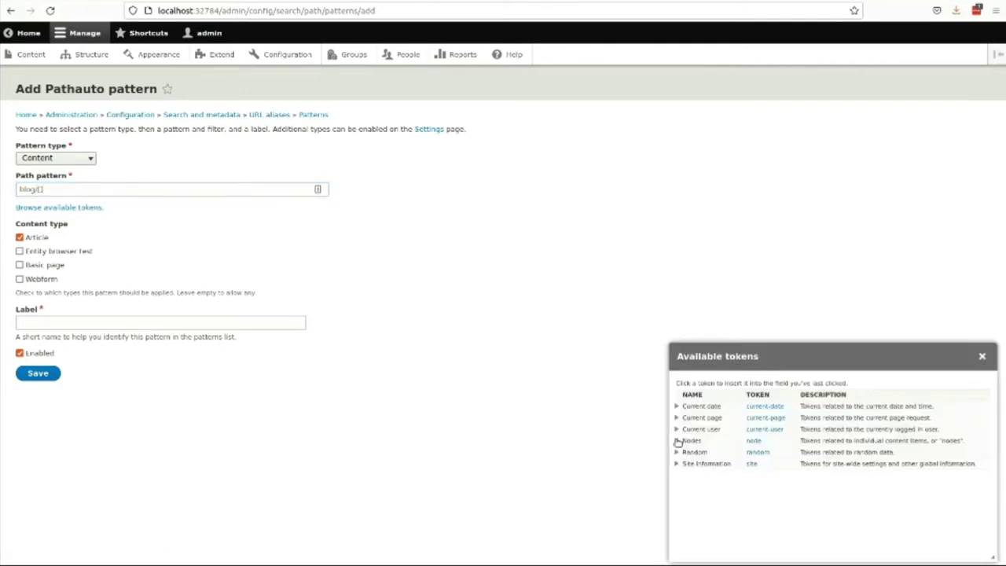
{"action": "left_click", "coordinate": [677, 441]}
{"action": "scroll", "coordinate": [702, 456], "scroll_direction": "down", "scroll_amount": 3}
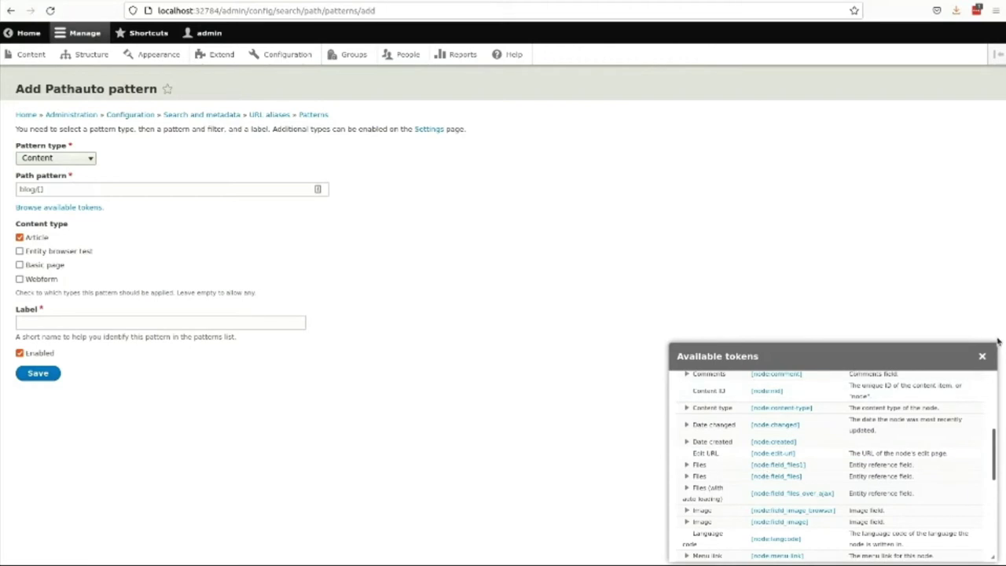
{"action": "left_click", "coordinate": [981, 356]}
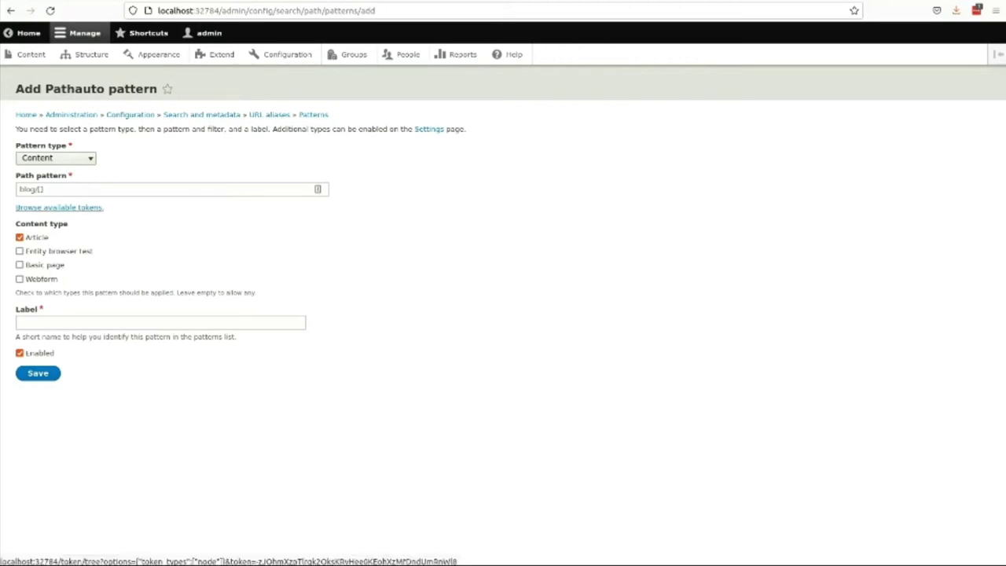
Switch back to the Google Slides presentation and show the Pathauto and Metatag slides
{"action": "left_click", "coordinate": [441, 3]}
{"action": "left_click", "coordinate": [46, 399]}
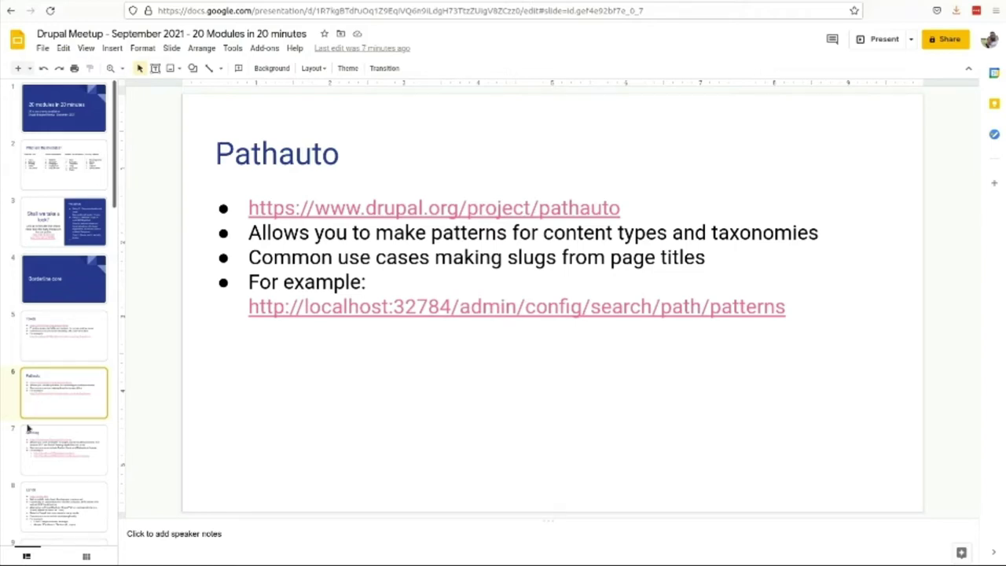
{"action": "left_click", "coordinate": [62, 434]}
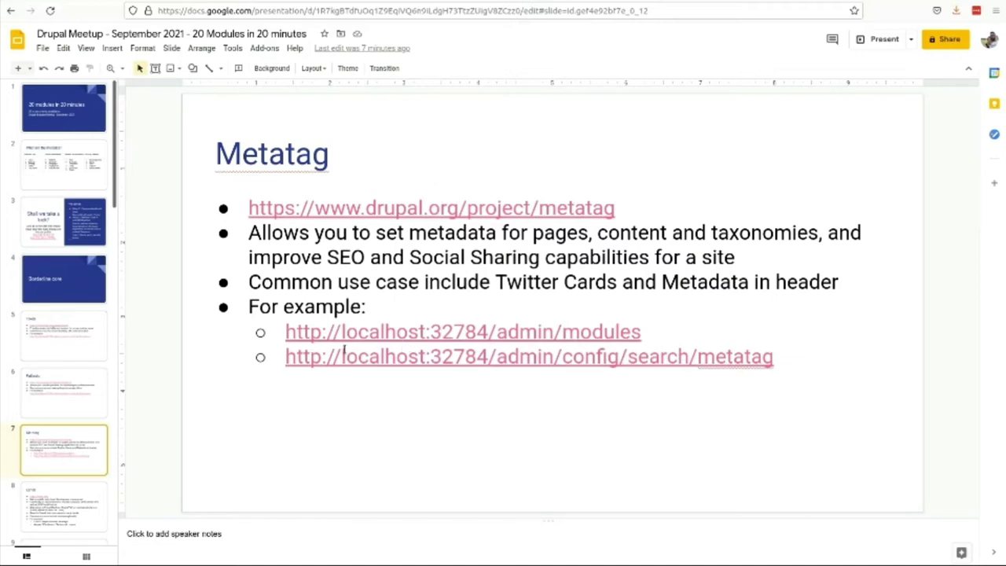
Follow the Metatag slide's modules link, go to the site's Metatag configuration and expand the Content defaults
{"action": "left_click", "coordinate": [367, 331]}
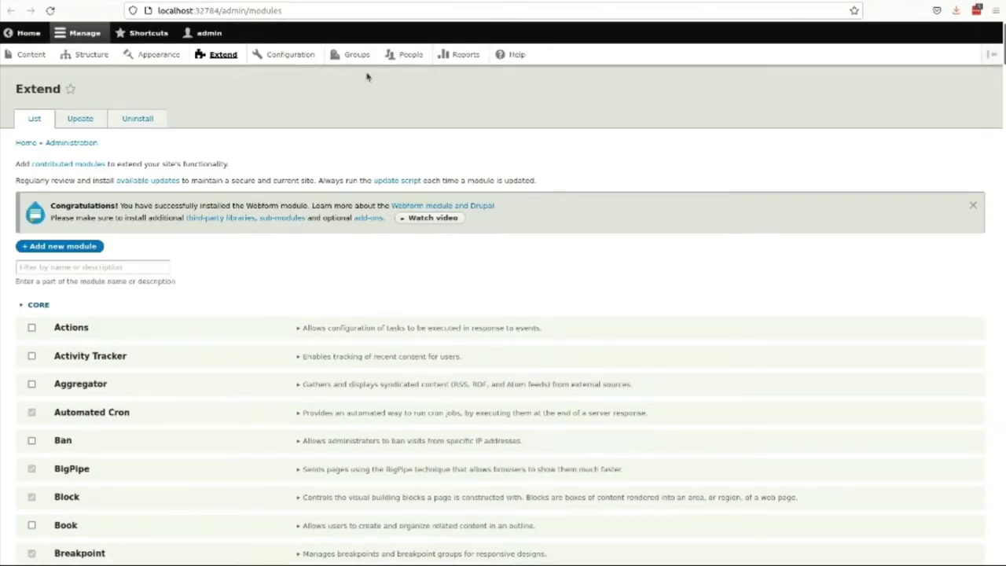
{"action": "left_click", "coordinate": [295, 52]}
{"action": "scroll", "coordinate": [99, 346], "scroll_direction": "down", "scroll_amount": 3}
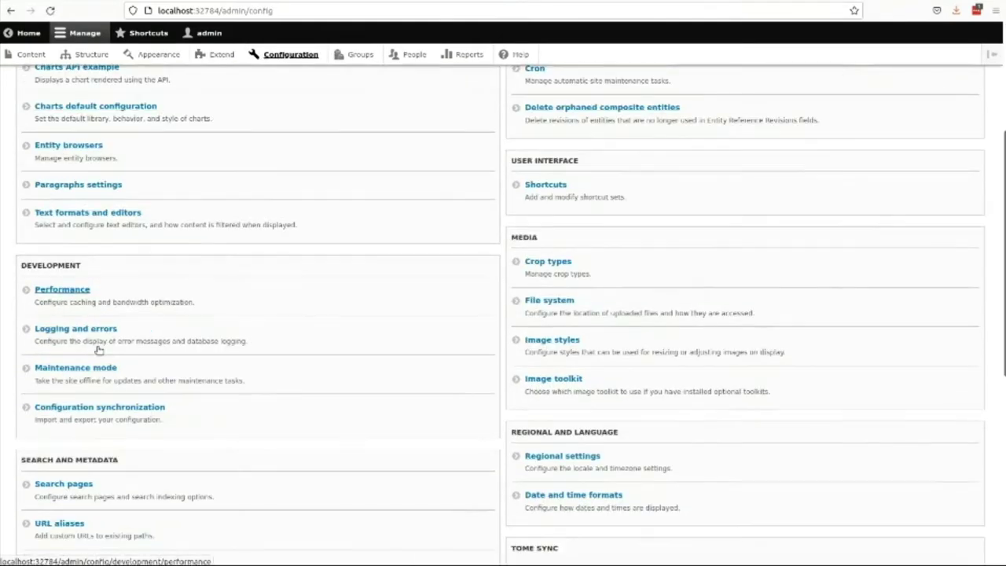
{"action": "scroll", "coordinate": [99, 350], "scroll_direction": "down", "scroll_amount": 1}
{"action": "left_click", "coordinate": [51, 473]}
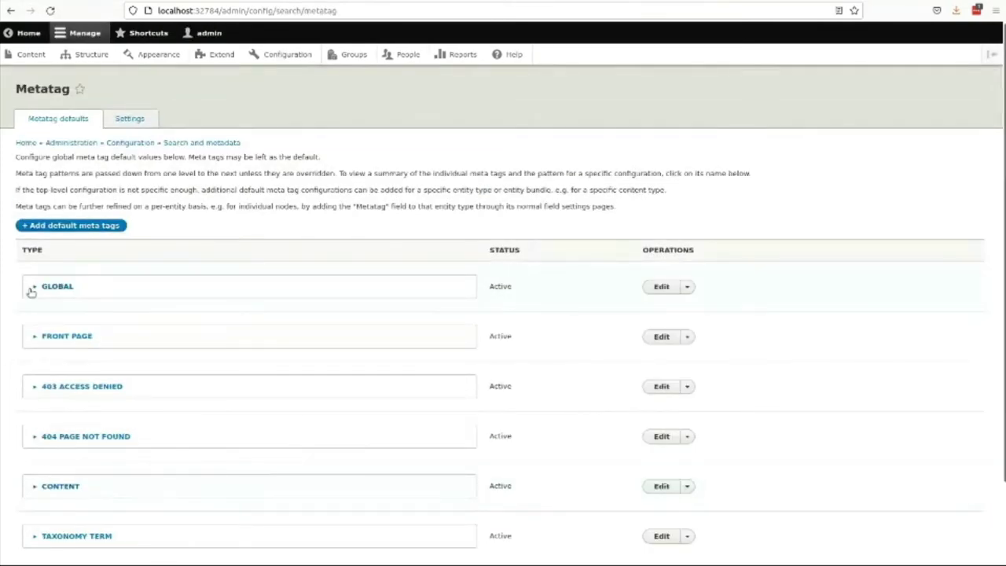
{"action": "scroll", "coordinate": [70, 397], "scroll_direction": "down", "scroll_amount": 2}
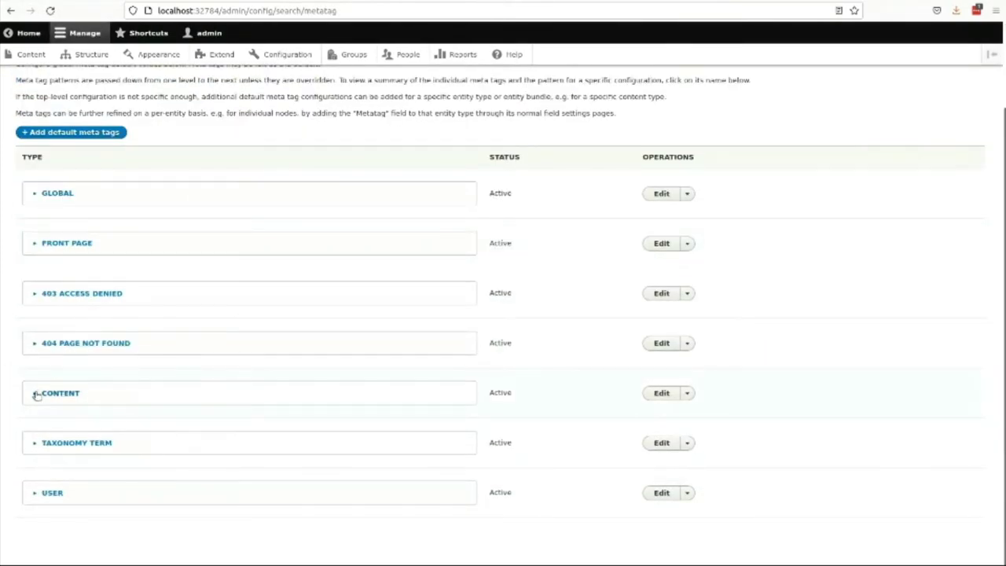
{"action": "left_click", "coordinate": [35, 395]}
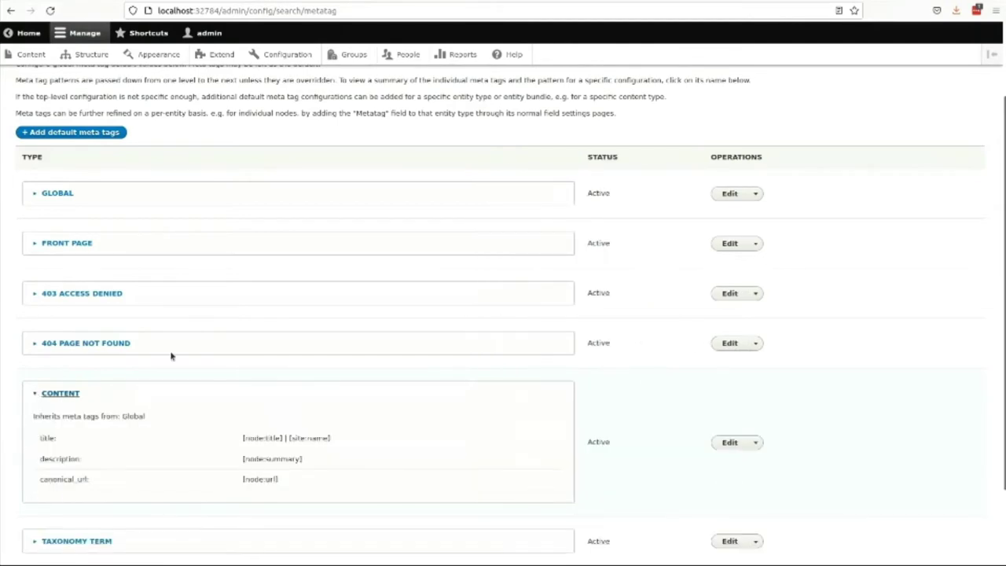
Open the Global default meta tags for editing and review the fields through to the end of the form
{"action": "left_click", "coordinate": [729, 195]}
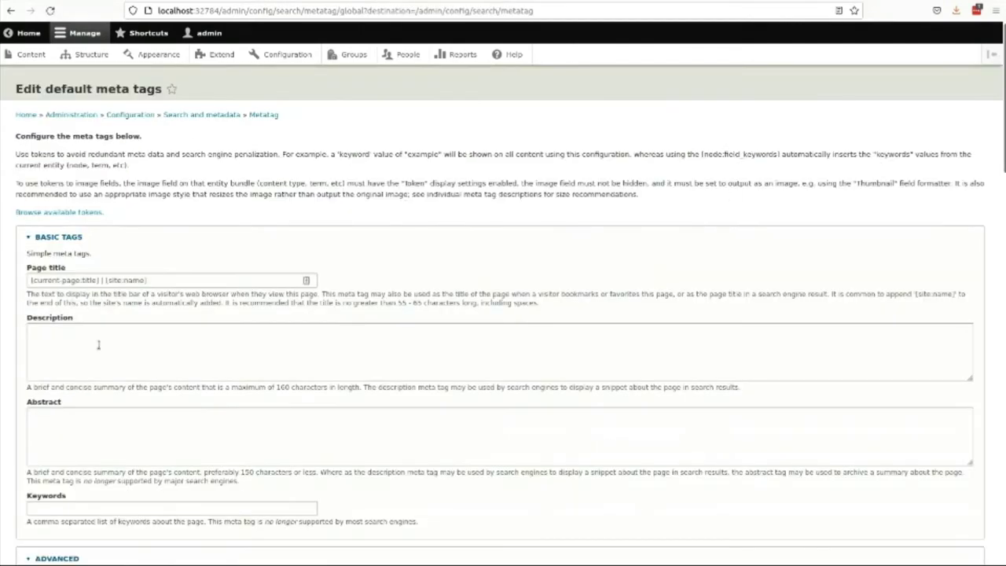
{"action": "scroll", "coordinate": [101, 346], "scroll_direction": "down", "scroll_amount": 2}
{"action": "scroll", "coordinate": [101, 346], "scroll_direction": "up", "scroll_amount": 2}
{"action": "scroll", "coordinate": [126, 344], "scroll_direction": "down", "scroll_amount": 5}
{"action": "scroll", "coordinate": [147, 343], "scroll_direction": "down", "scroll_amount": 14}
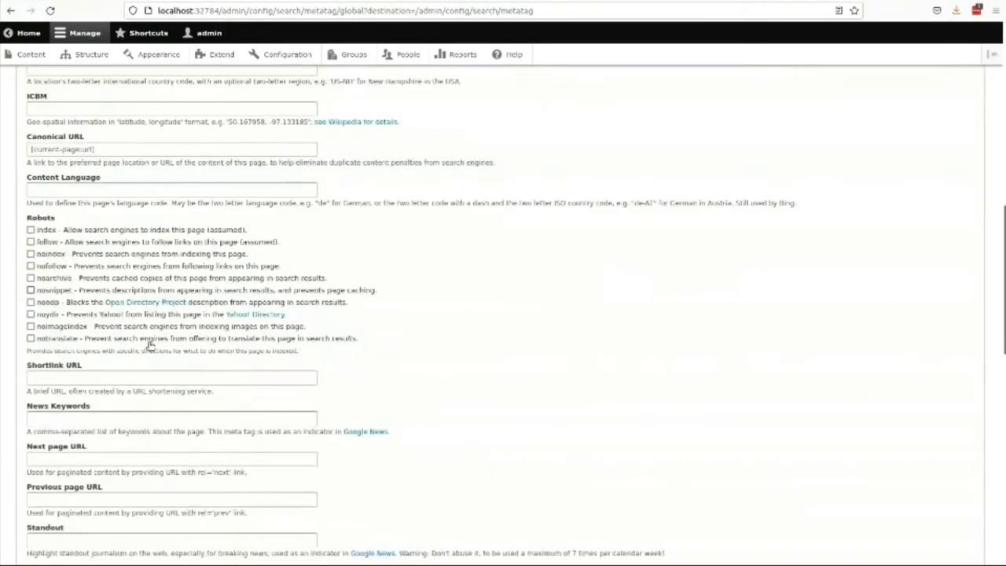
{"action": "scroll", "coordinate": [149, 345], "scroll_direction": "down", "scroll_amount": 7}
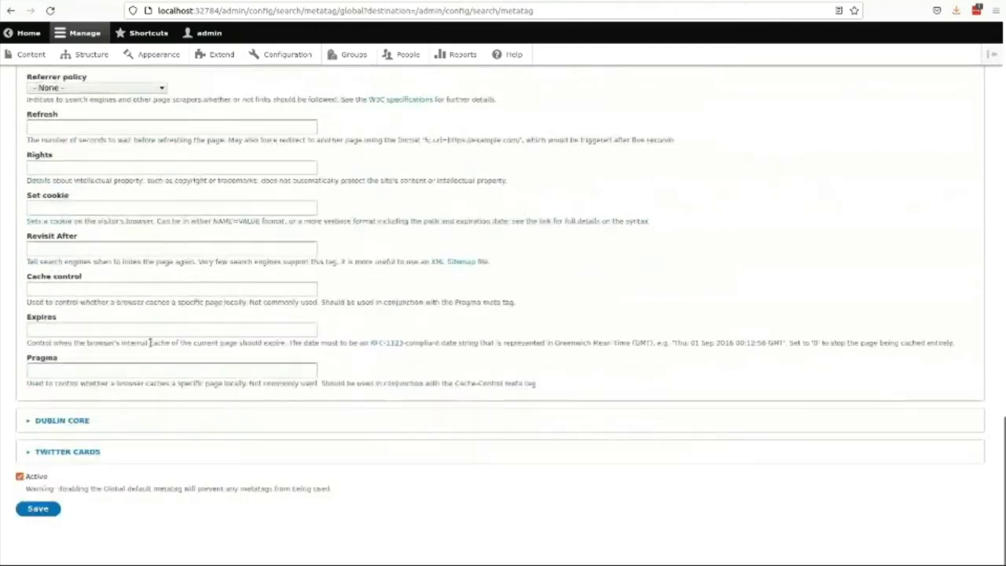
Expand the Twitter Cards group of the Global meta tags and set the Twitter card type to Summary Card
{"action": "left_click", "coordinate": [47, 453]}
{"action": "scroll", "coordinate": [176, 427], "scroll_direction": "down", "scroll_amount": 5}
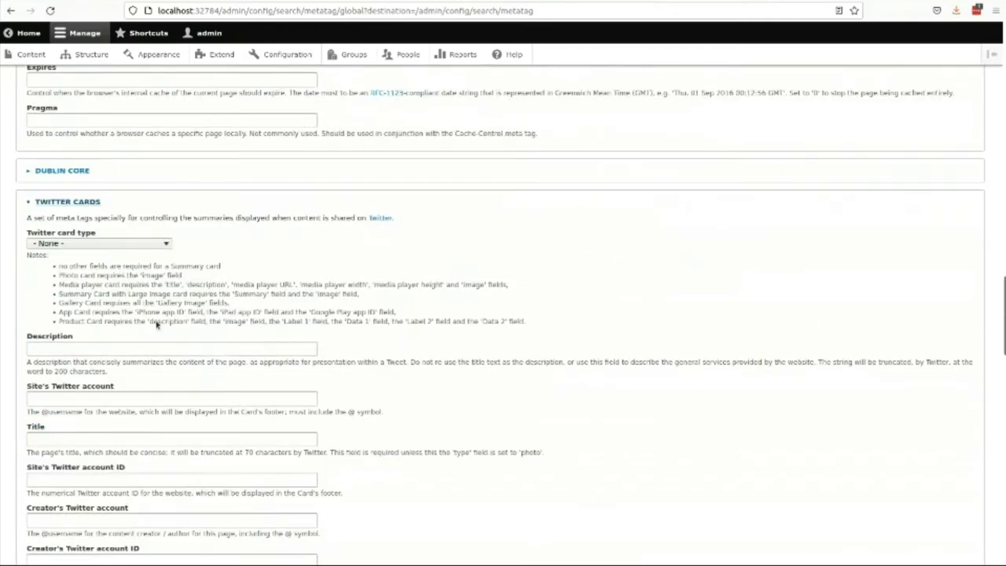
{"action": "left_click", "coordinate": [137, 246]}
{"action": "left_click", "coordinate": [110, 282]}
Open the Drupal site's module list and review the available Metatag submodules
{"action": "key", "text": "alt+Tab"}
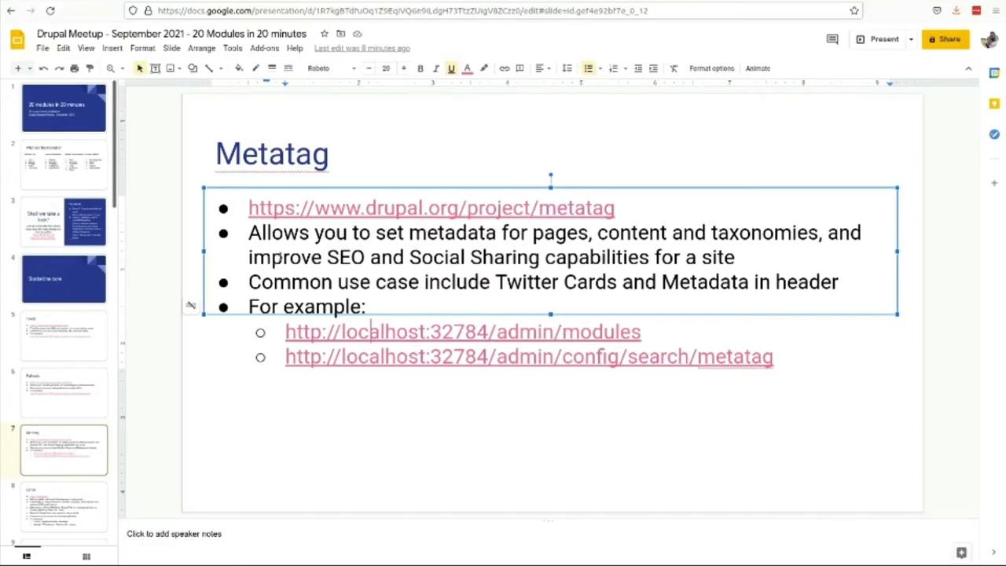
{"action": "left_click", "coordinate": [95, 477]}
{"action": "key", "text": "ctrl+Tab"}
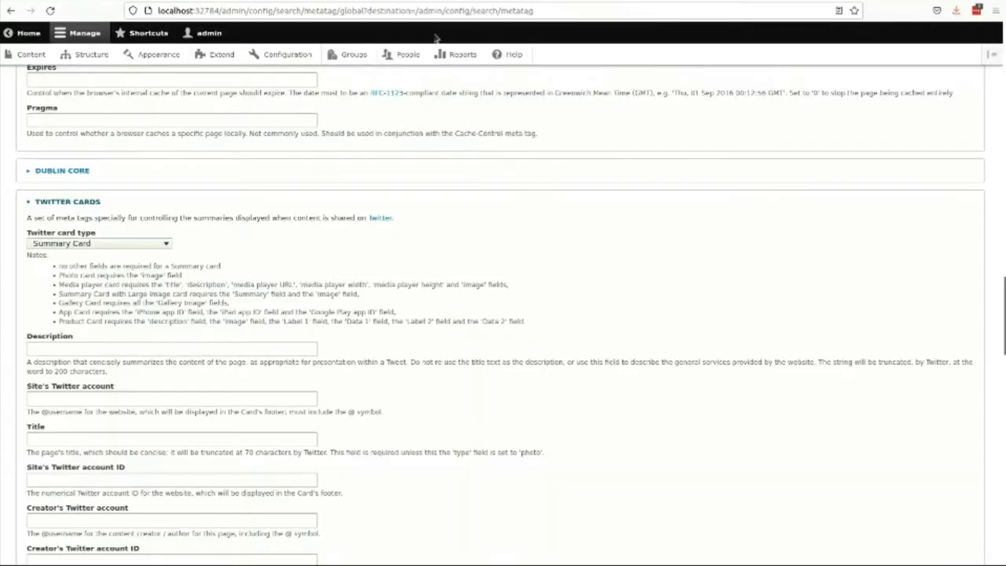
{"action": "left_click", "coordinate": [225, 63]}
{"action": "scroll", "coordinate": [317, 283], "scroll_direction": "down", "scroll_amount": 20}
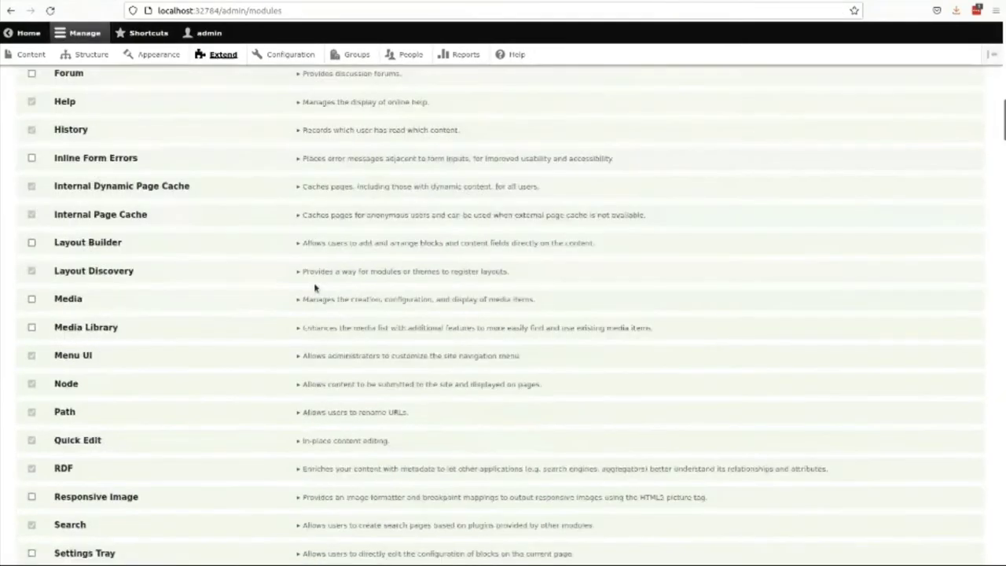
{"action": "scroll", "coordinate": [314, 287], "scroll_direction": "down", "scroll_amount": 20}
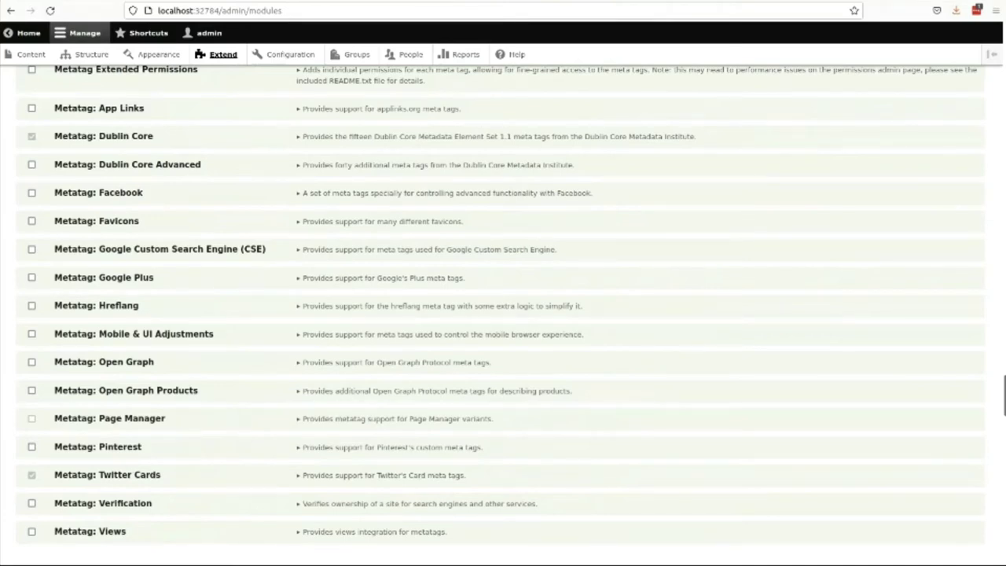
Switch back to the Google Slides presentation and show the Lando and Twig Tweak slides
{"action": "key", "text": "alt+Tab"}
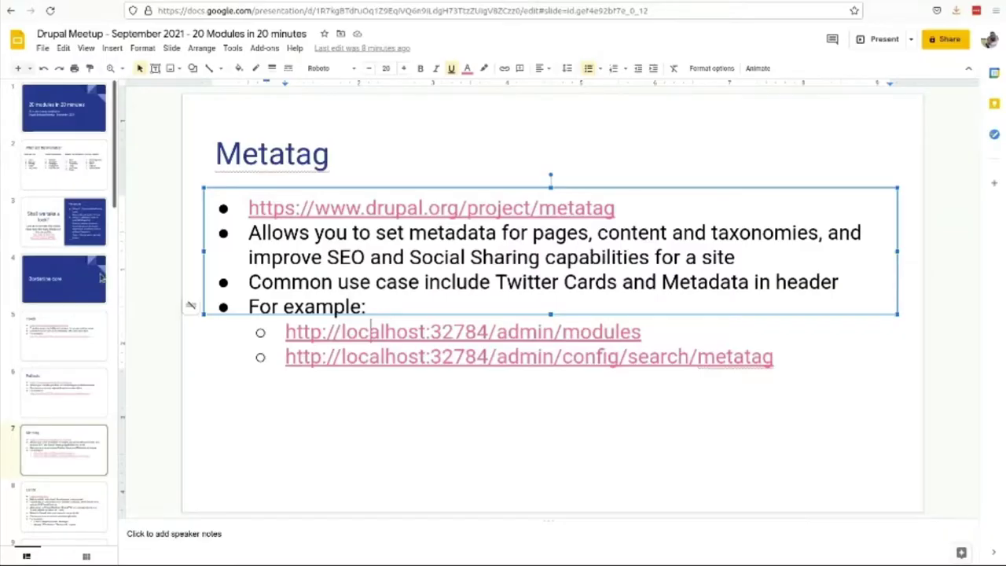
{"action": "left_click", "coordinate": [53, 492]}
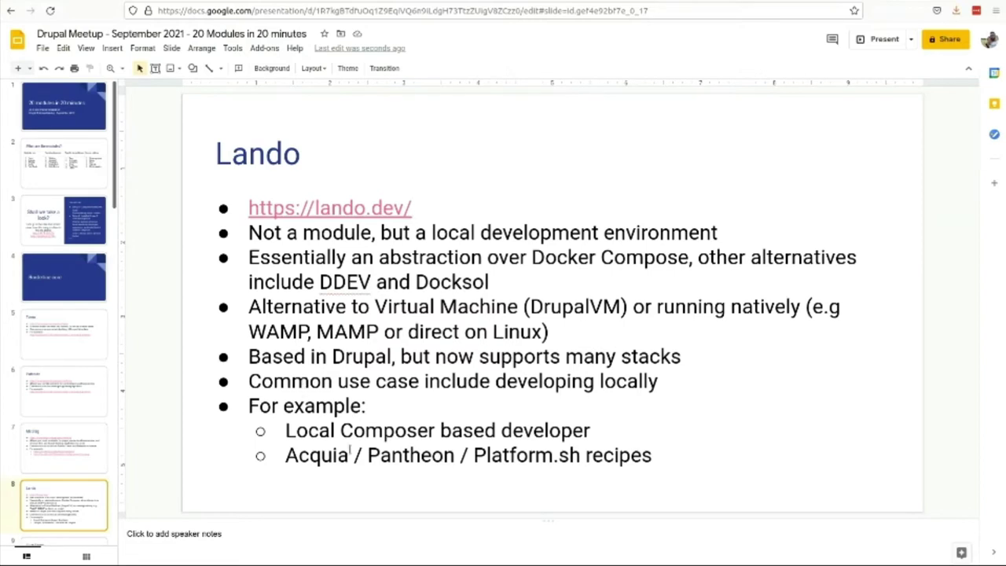
{"action": "scroll", "coordinate": [53, 399], "scroll_direction": "down", "scroll_amount": 2}
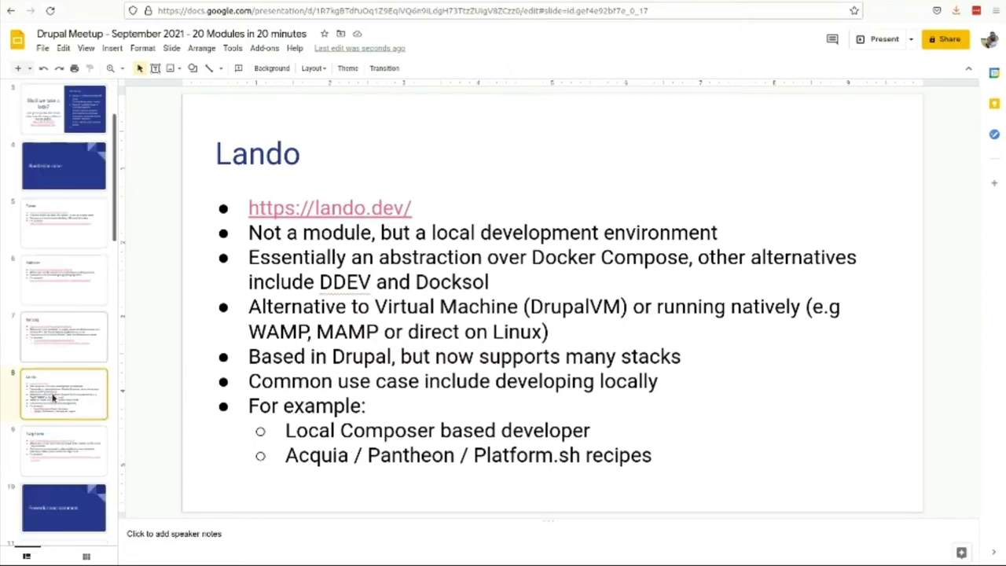
{"action": "scroll", "coordinate": [53, 398], "scroll_direction": "down", "scroll_amount": 3}
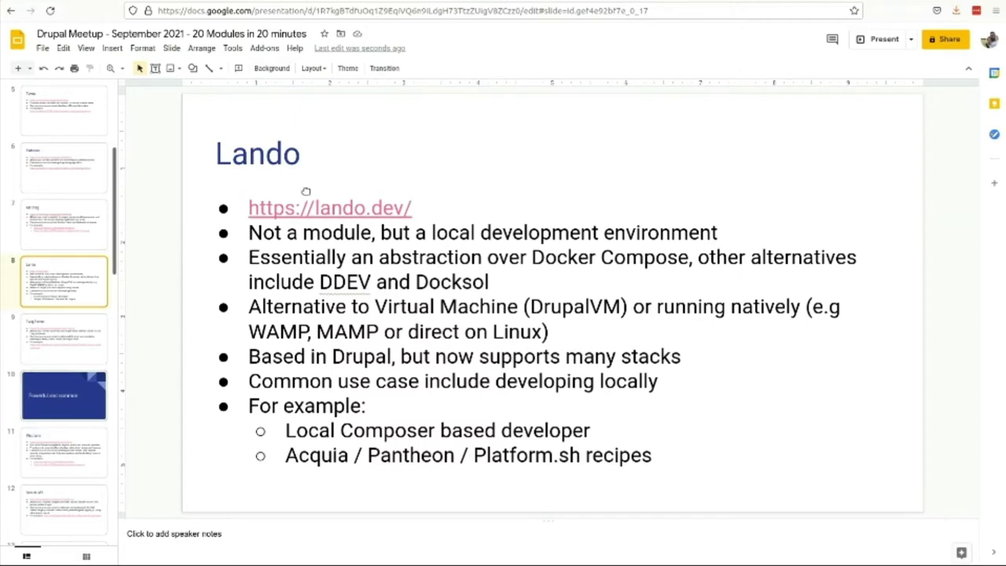
{"action": "left_click", "coordinate": [55, 330]}
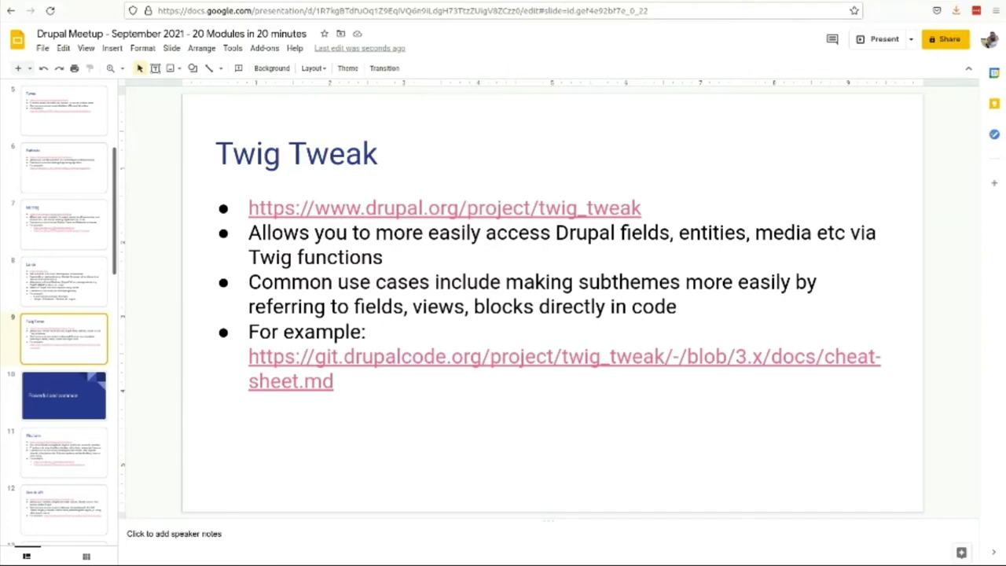
Follow the Twig Tweak slide's cheat-sheet.md link and look over the first snippets on the page
{"action": "key", "text": "alt+Tab"}
{"action": "left_click", "coordinate": [375, 354]}
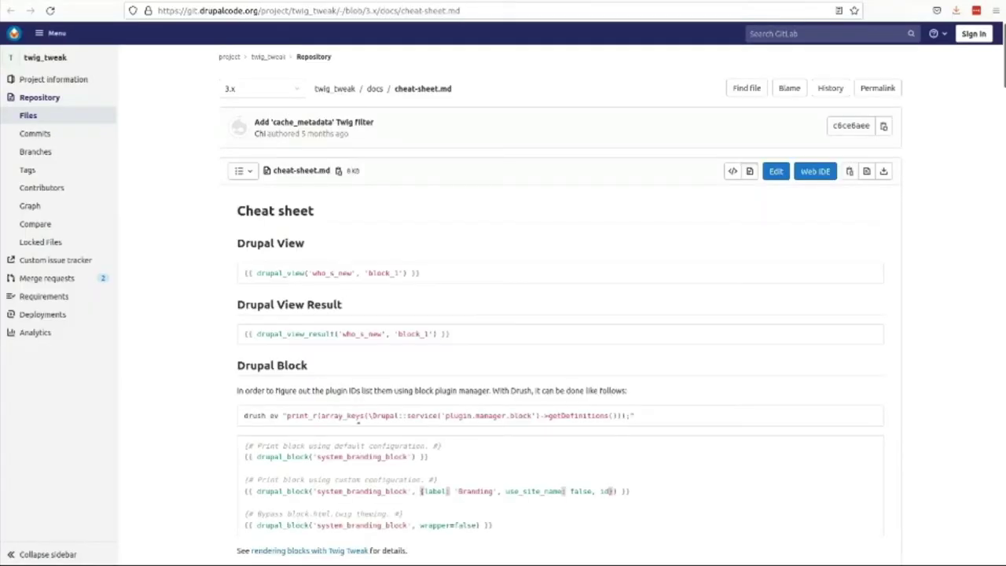
{"action": "scroll", "coordinate": [351, 387], "scroll_direction": "down", "scroll_amount": 3}
{"action": "scroll", "coordinate": [352, 386], "scroll_direction": "up", "scroll_amount": 1}
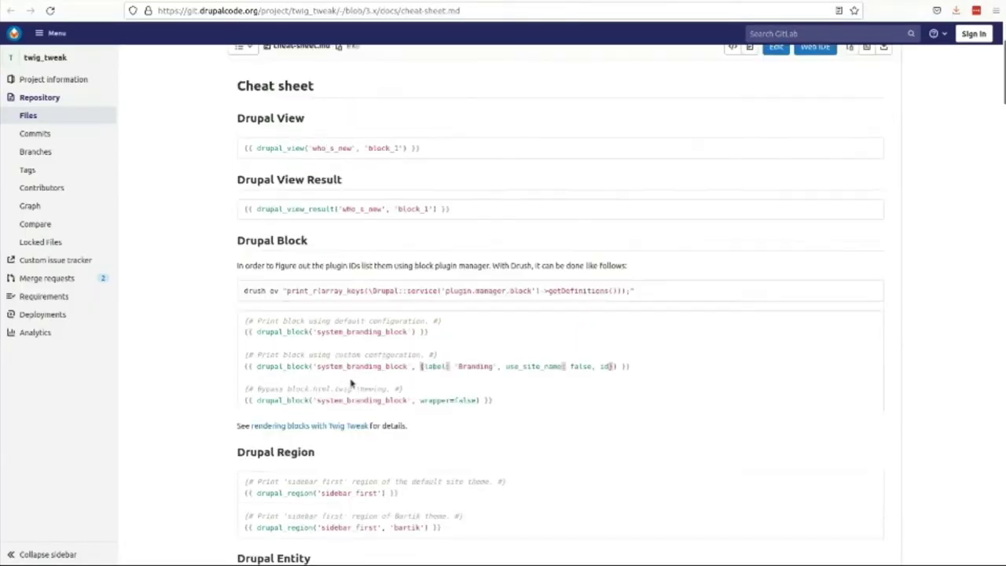
{"action": "scroll", "coordinate": [352, 383], "scroll_direction": "down", "scroll_amount": 2}
{"action": "scroll", "coordinate": [352, 384], "scroll_direction": "up", "scroll_amount": 2}
Highlight the view name who_s_new, the display block_1 and the whole drupal_view snippet in the cheat sheet
{"action": "left_click_drag", "start_coordinate": [312, 148], "coordinate": [352, 149]}
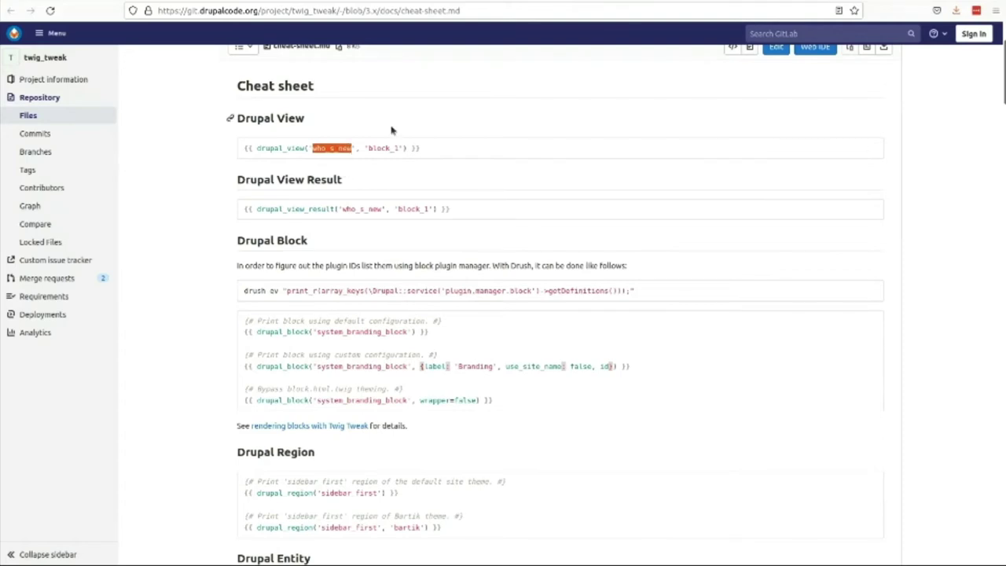
{"action": "left_click", "coordinate": [369, 148]}
{"action": "double_click", "coordinate": [376, 147]}
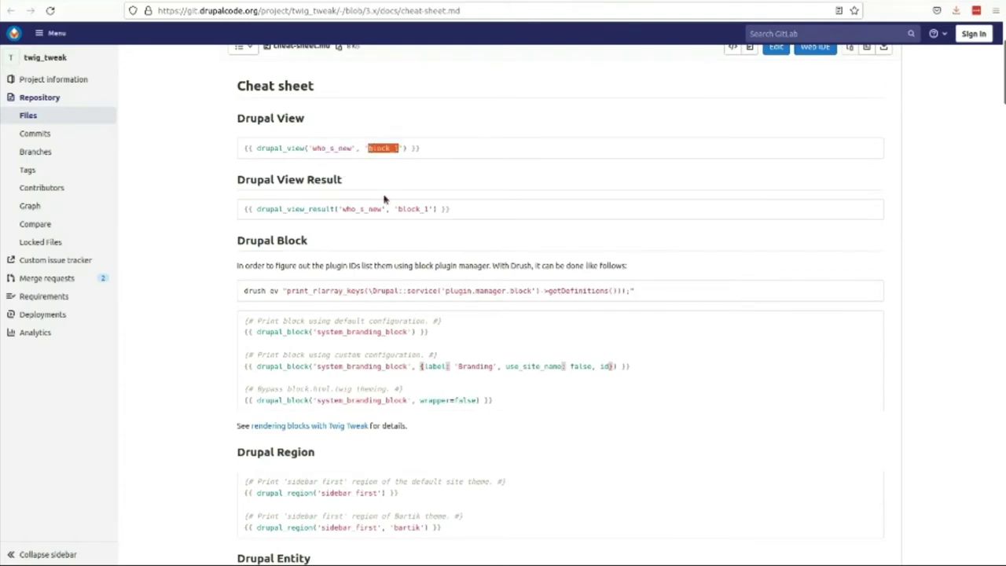
{"action": "left_click_drag", "start_coordinate": [423, 153], "coordinate": [236, 148]}
Browse further through the cheat sheet, highlighting the Drupal Image examples and continuing to the Token Replace and Image Style sections
{"action": "scroll", "coordinate": [348, 212], "scroll_direction": "down", "scroll_amount": 15}
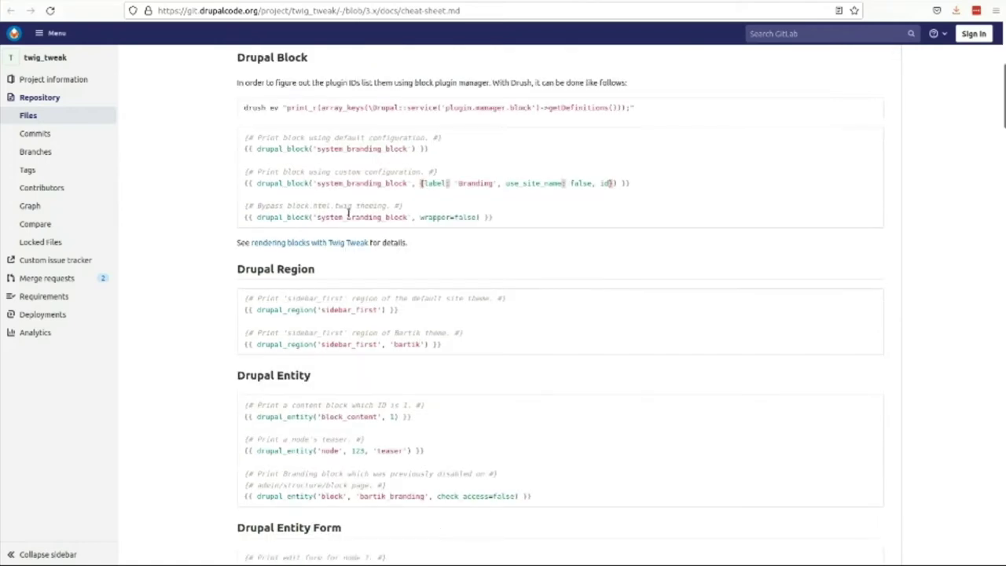
{"action": "scroll", "coordinate": [347, 213], "scroll_direction": "down", "scroll_amount": 5}
{"action": "scroll", "coordinate": [348, 214], "scroll_direction": "up", "scroll_amount": 4}
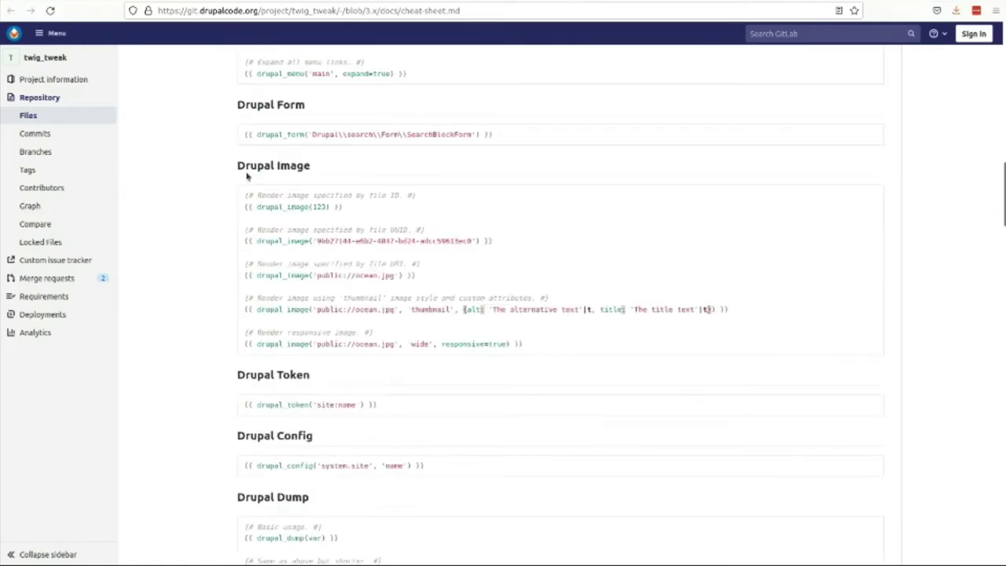
{"action": "left_click_drag", "start_coordinate": [245, 196], "coordinate": [490, 333]}
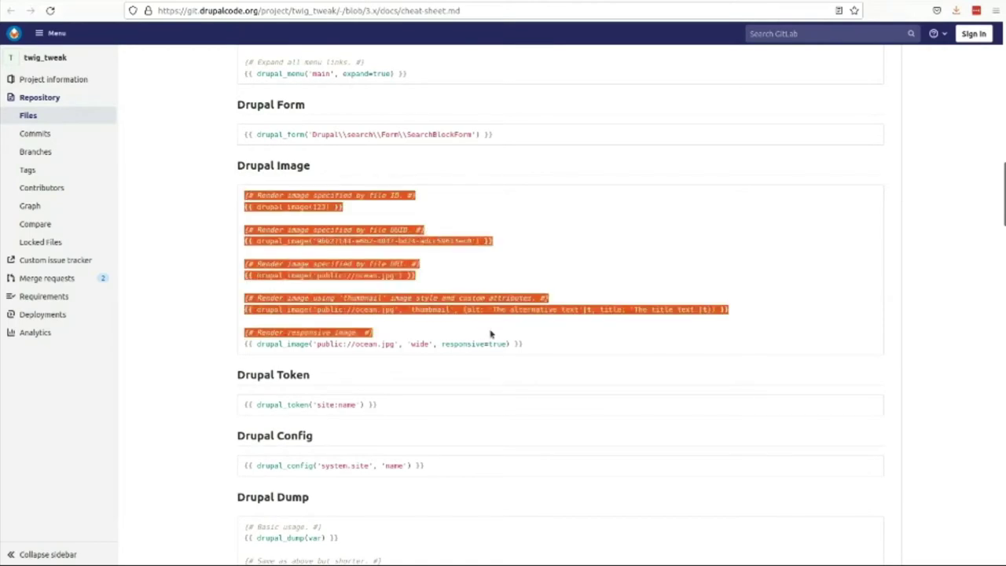
{"action": "left_click", "coordinate": [433, 285]}
{"action": "scroll", "coordinate": [432, 285], "scroll_direction": "down", "scroll_amount": 10}
{"action": "scroll", "coordinate": [431, 286], "scroll_direction": "down", "scroll_amount": 11}
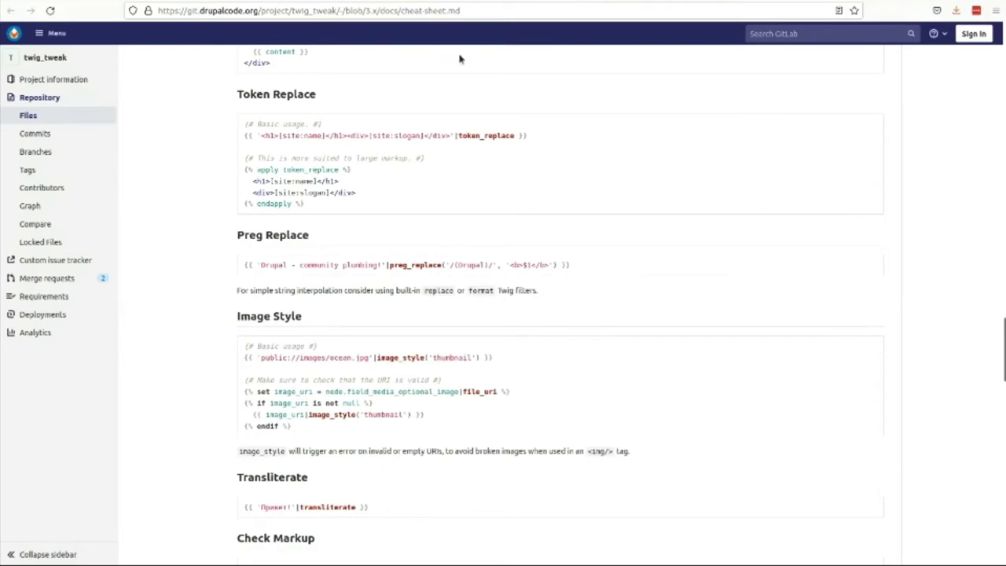
Return to the presentation and show the Powerful and common section slide and the Webform slide
{"action": "key", "text": "ctrl+shift+Tab"}
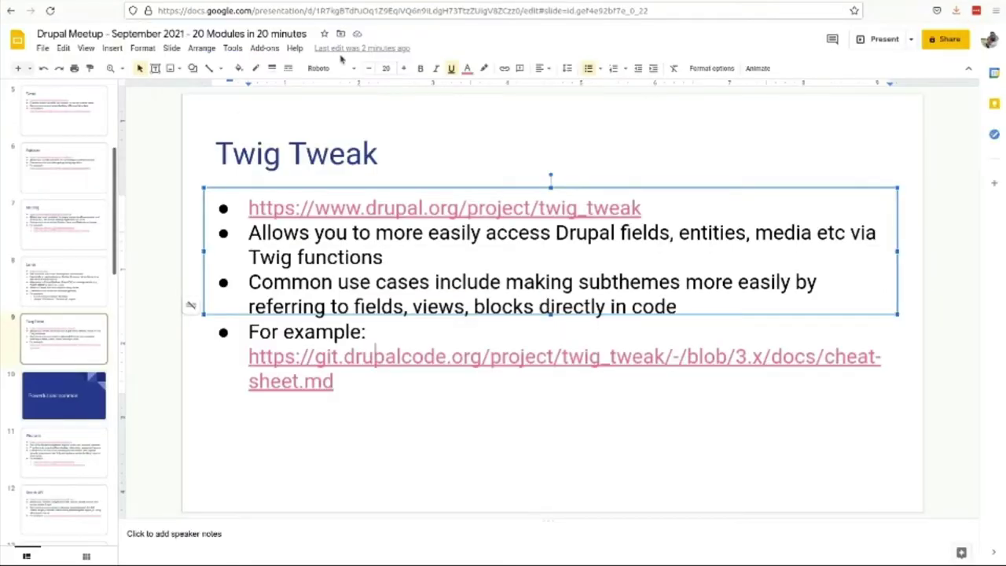
{"action": "left_click", "coordinate": [56, 380]}
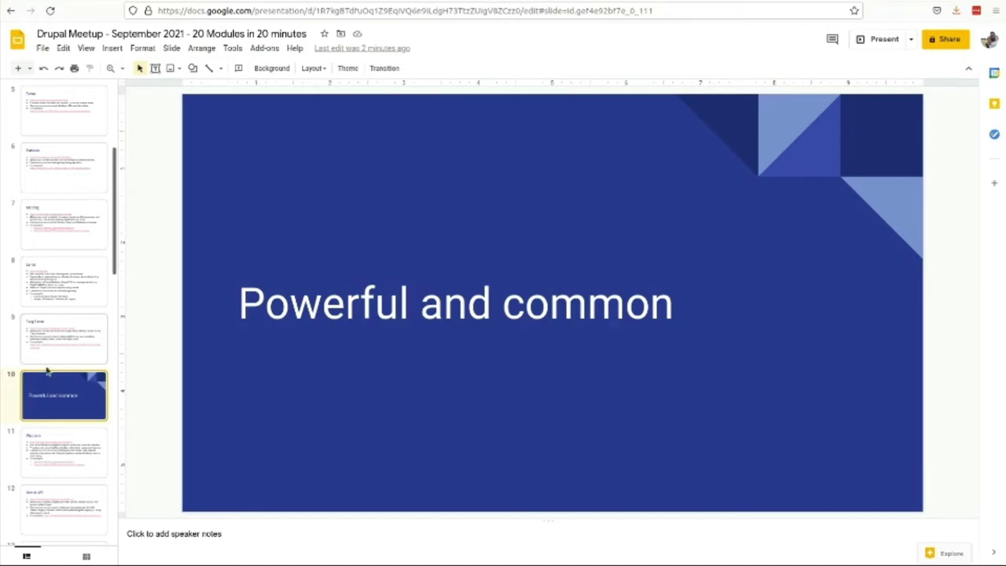
{"action": "left_click", "coordinate": [46, 443]}
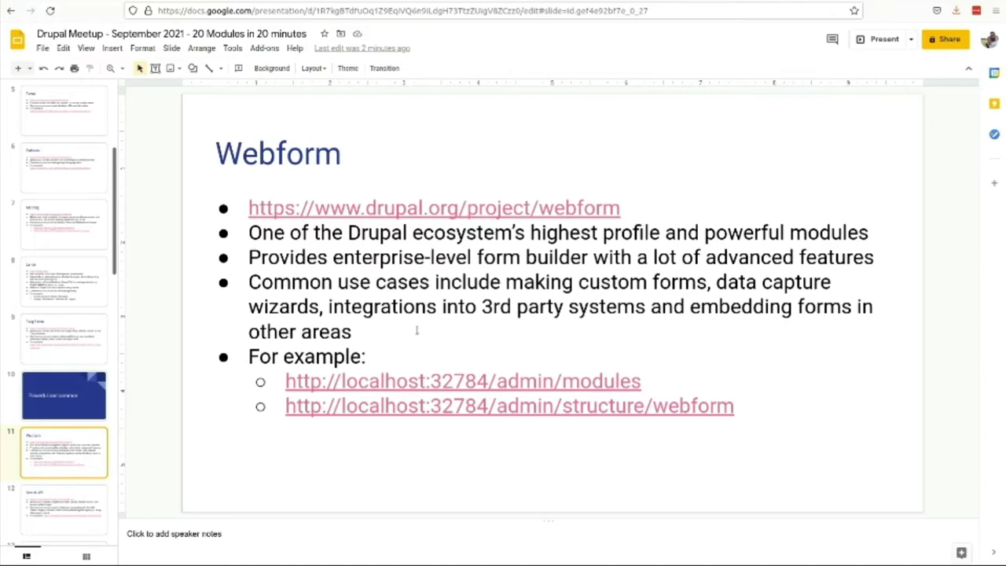
Go back to the Drupal module list and review the modules in the Webform group
{"action": "key", "text": "ctrl+Tab"}
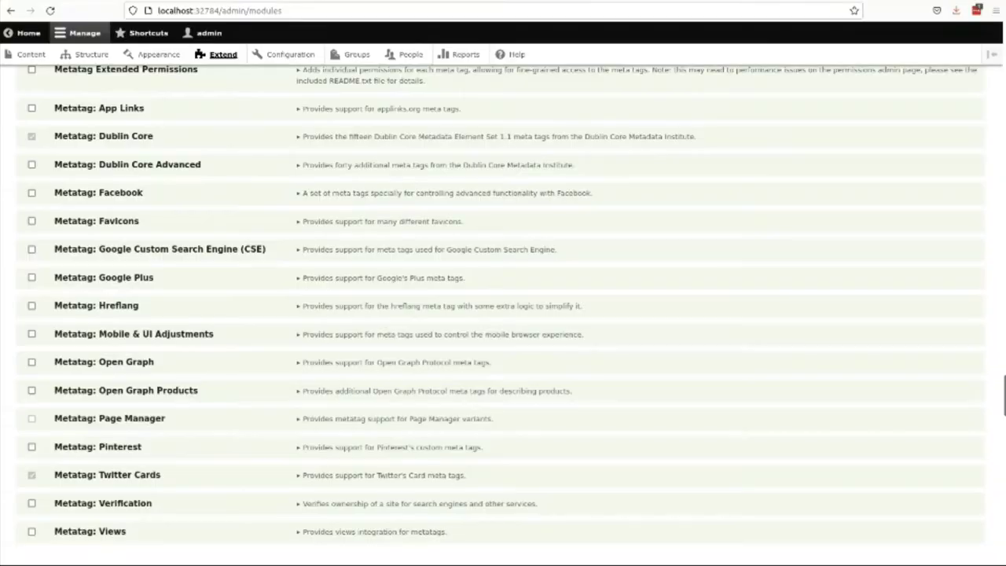
{"action": "scroll", "coordinate": [301, 335], "scroll_direction": "down", "scroll_amount": 10}
{"action": "scroll", "coordinate": [302, 335], "scroll_direction": "down", "scroll_amount": 5}
{"action": "scroll", "coordinate": [302, 335], "scroll_direction": "up", "scroll_amount": 4}
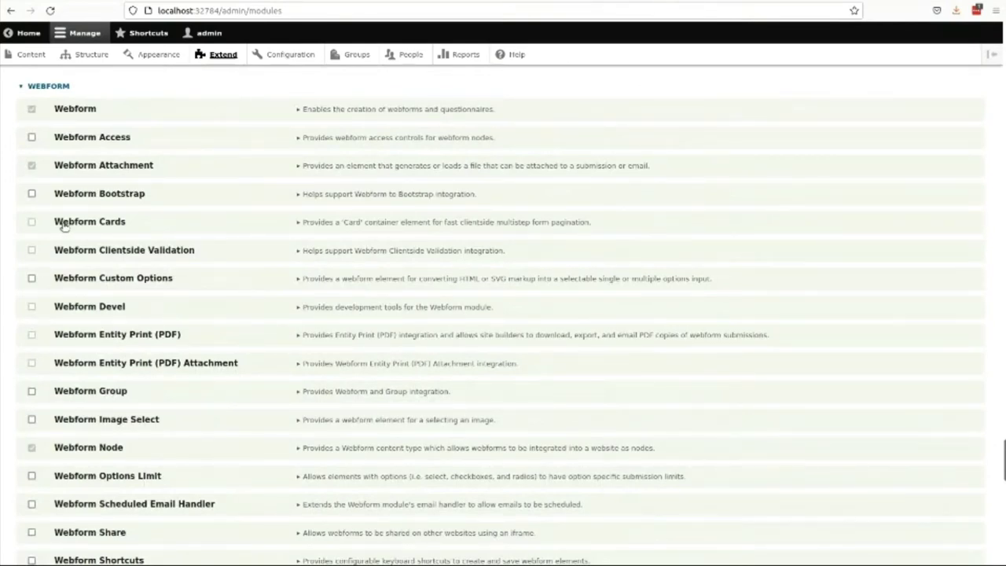
{"action": "scroll", "coordinate": [65, 226], "scroll_direction": "down", "scroll_amount": 3}
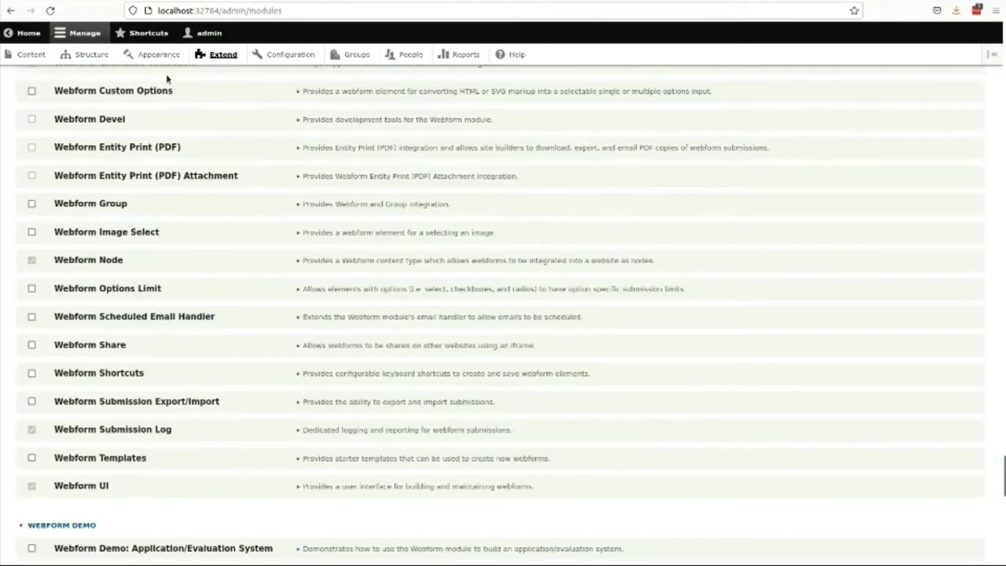
{"action": "scroll", "coordinate": [167, 79], "scroll_direction": "up", "scroll_amount": 3}
Open the site's Webforms list, try to add a webform titled "This is a form" and close the dialog
{"action": "left_click", "coordinate": [90, 54]}
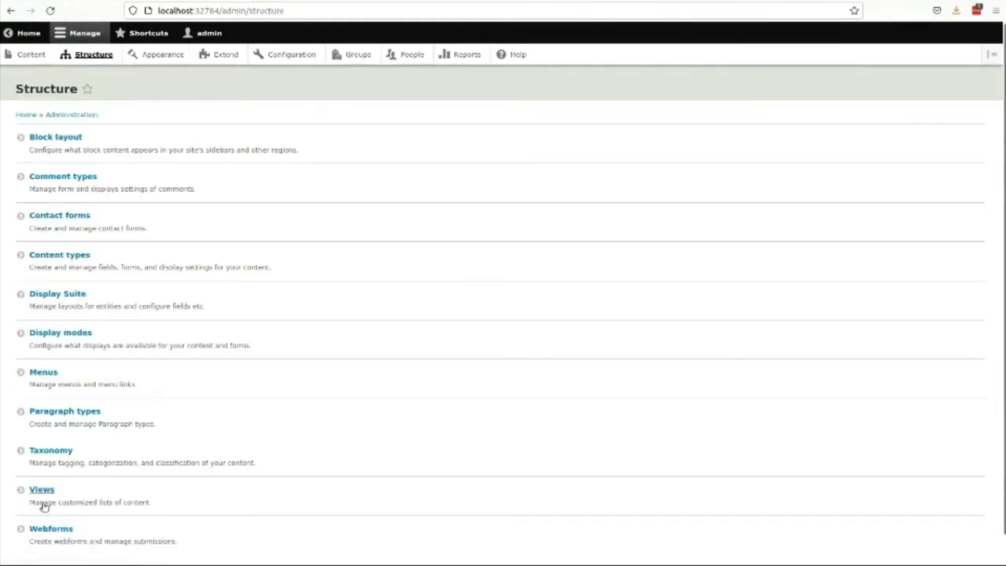
{"action": "left_click", "coordinate": [50, 529]}
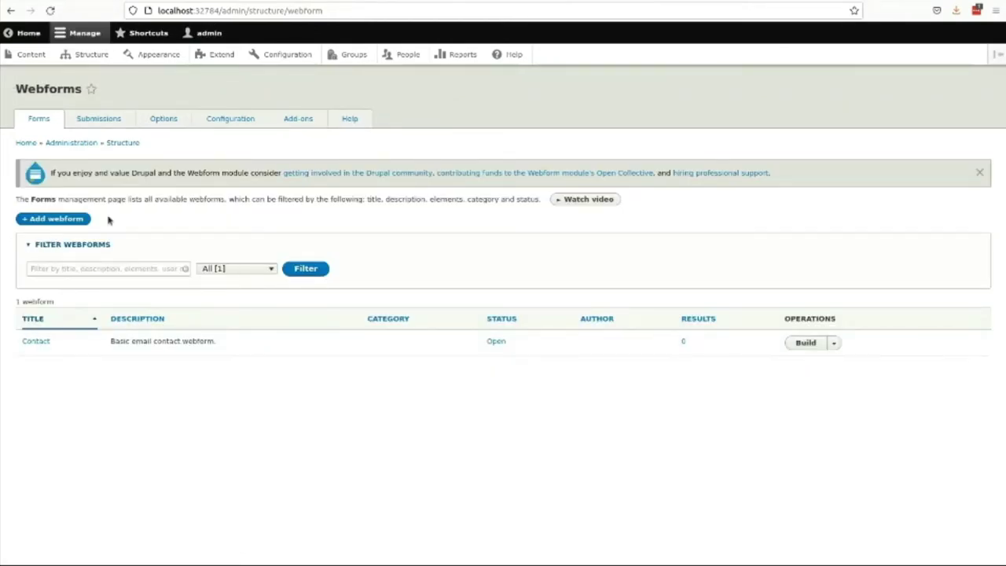
{"action": "left_click", "coordinate": [66, 220]}
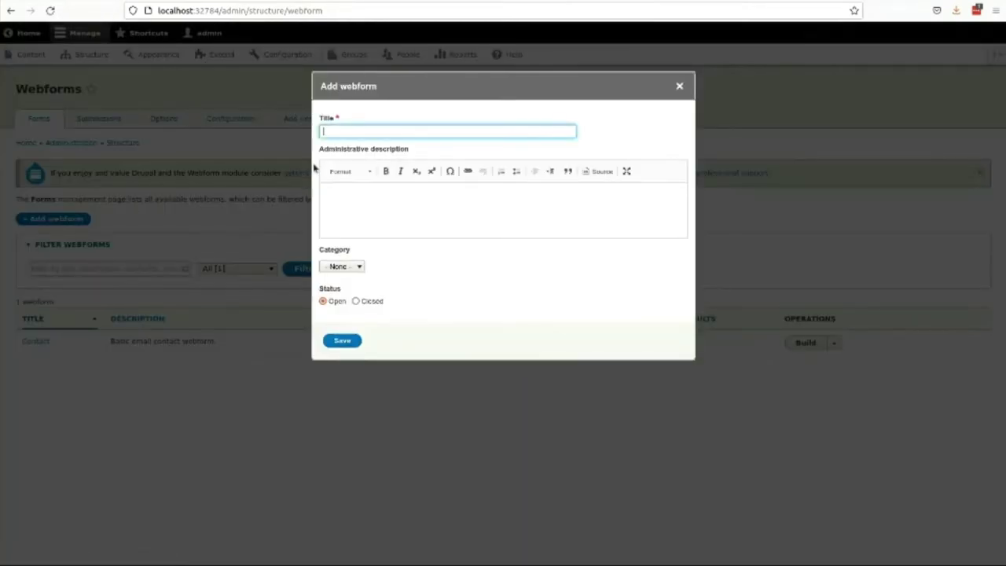
{"action": "type", "text": "This is a form"}
{"action": "left_click", "coordinate": [342, 343]}
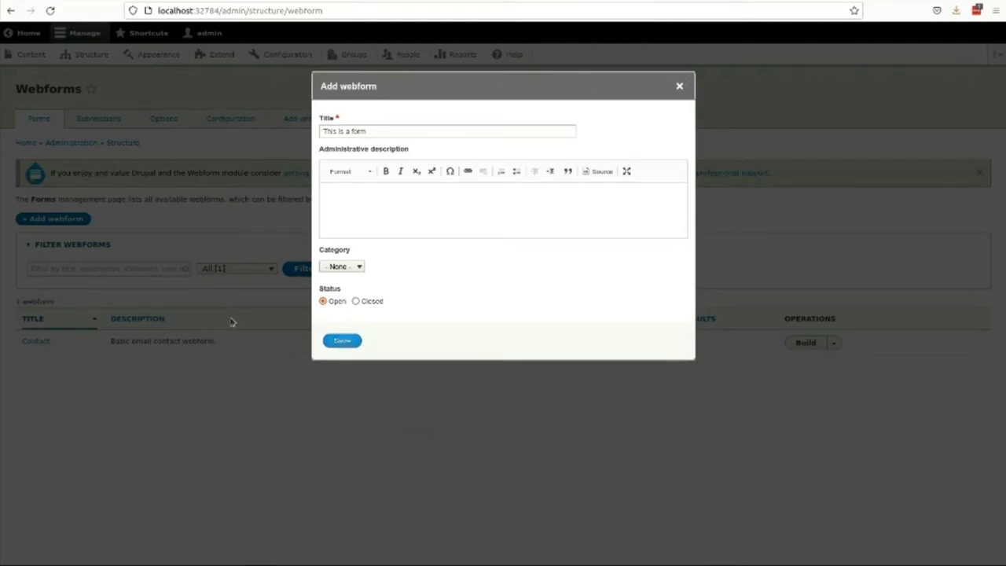
{"action": "left_click", "coordinate": [680, 86]}
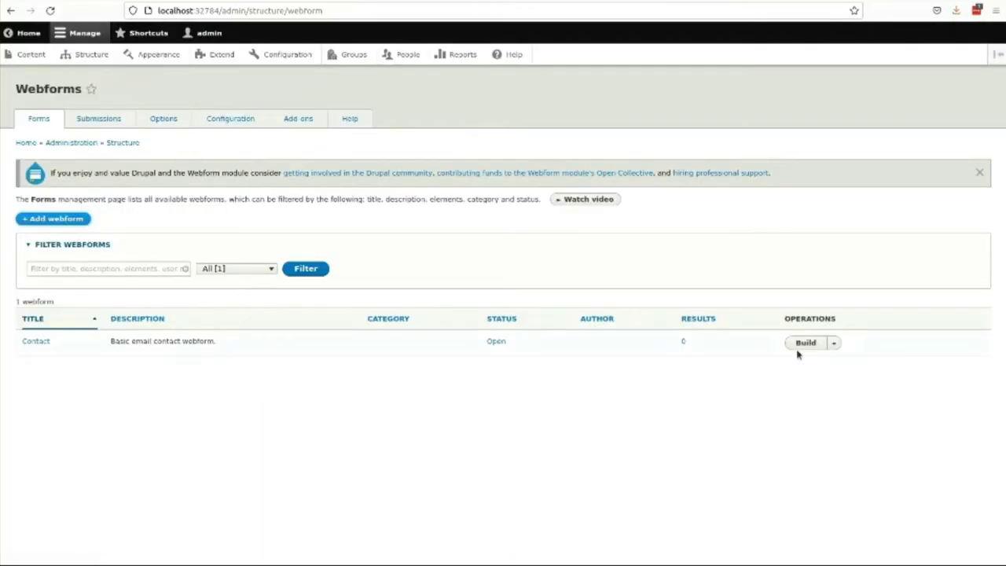
Try to open the Contact webform for building and check the page's address
{"action": "left_click", "coordinate": [802, 344]}
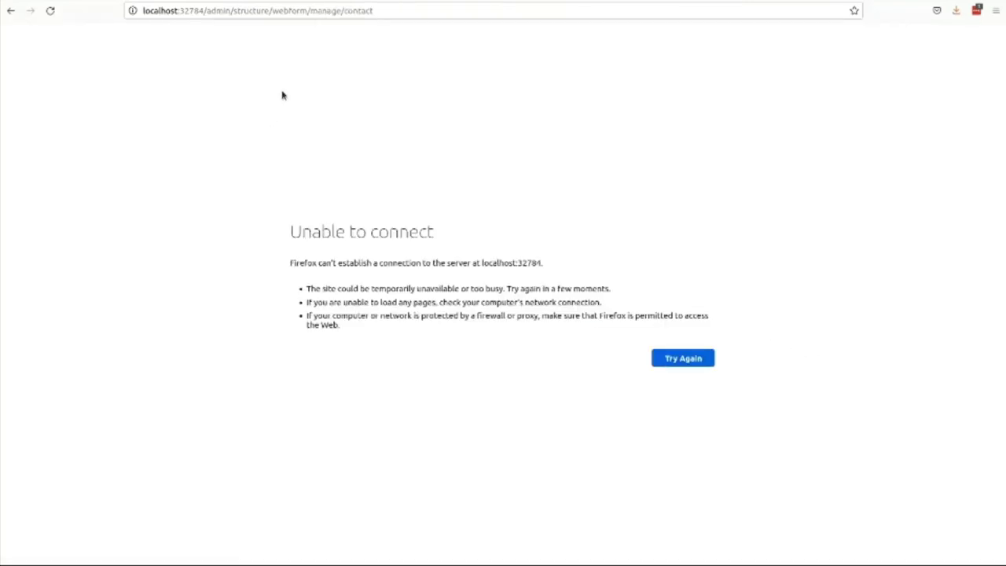
{"action": "left_click", "coordinate": [257, 11]}
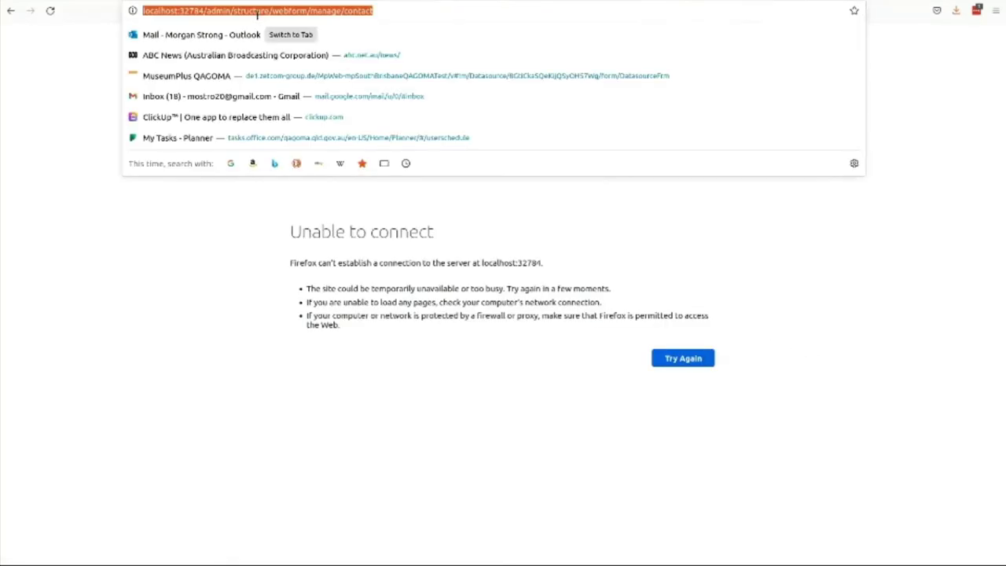
{"action": "key", "text": "Escape"}
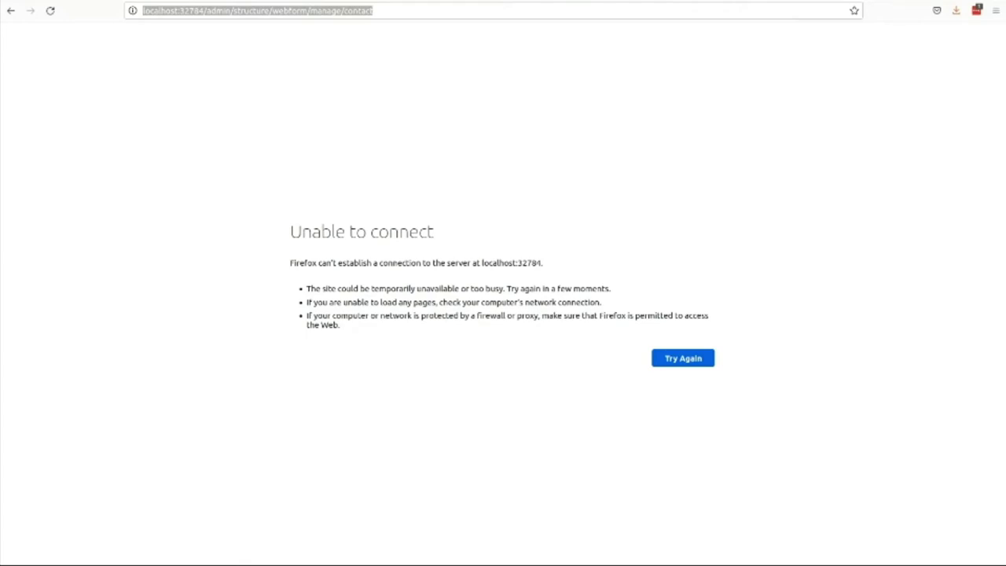
Return to the presentation and show the Search API slide
{"action": "key", "text": "alt+Tab"}
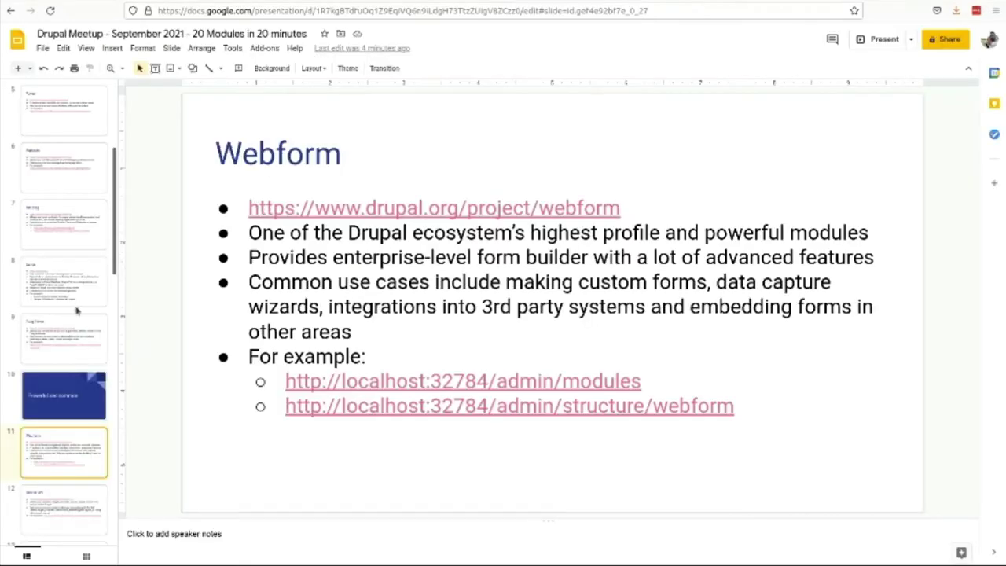
{"action": "left_click", "coordinate": [71, 493]}
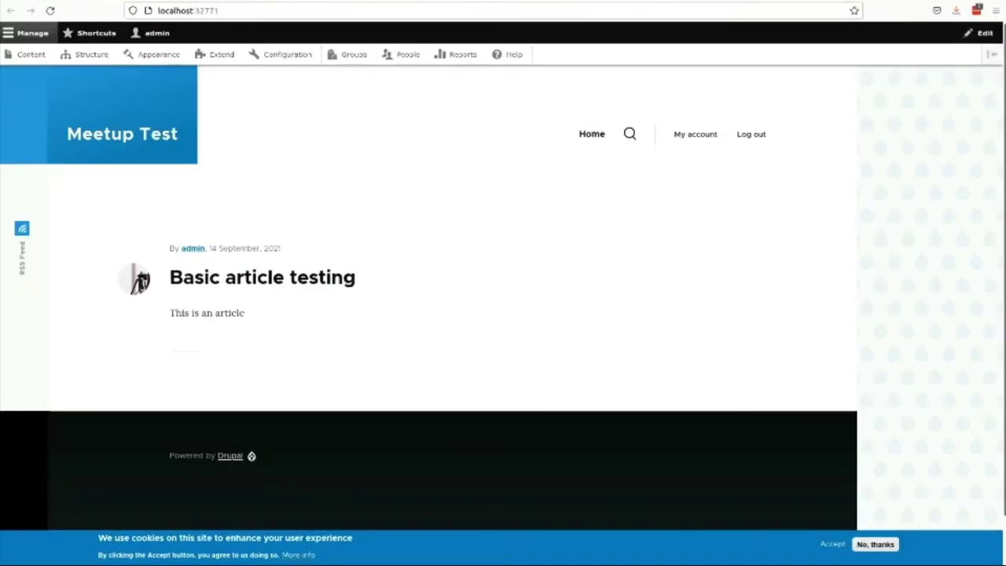
On the Meetup Test site, go to the Webforms list and open the Contact webform for building
{"action": "left_click", "coordinate": [87, 54]}
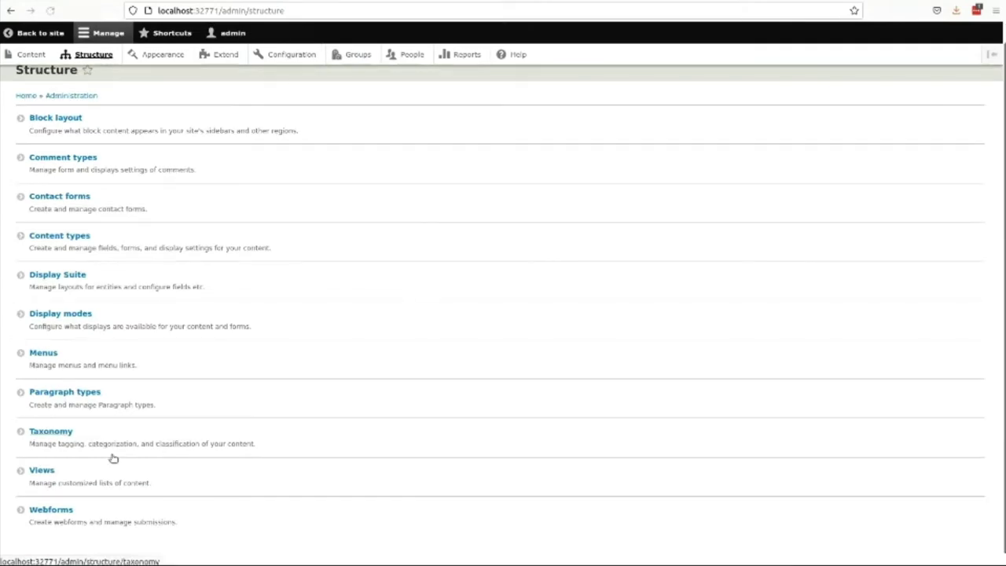
{"action": "left_click", "coordinate": [52, 500]}
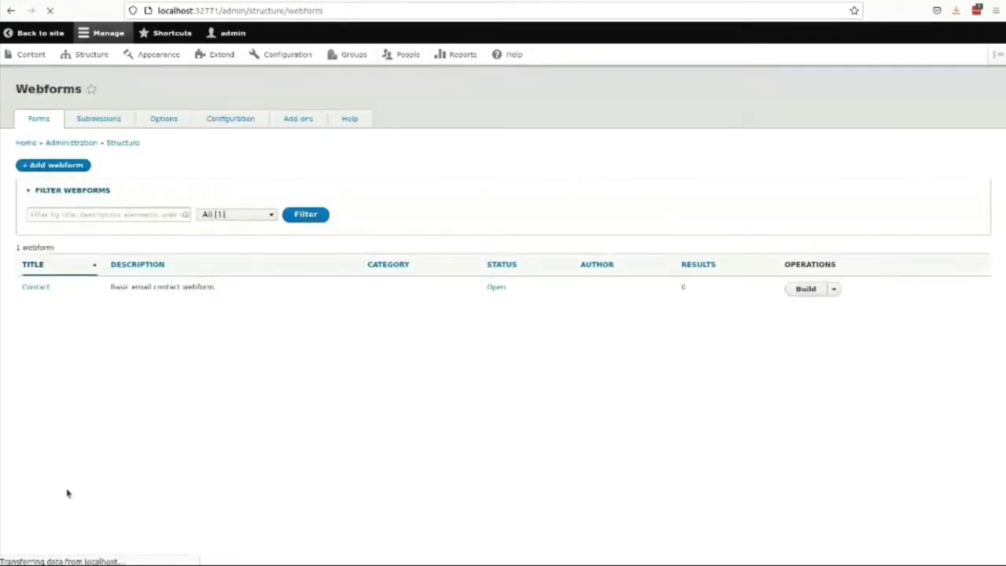
{"action": "left_click", "coordinate": [797, 345]}
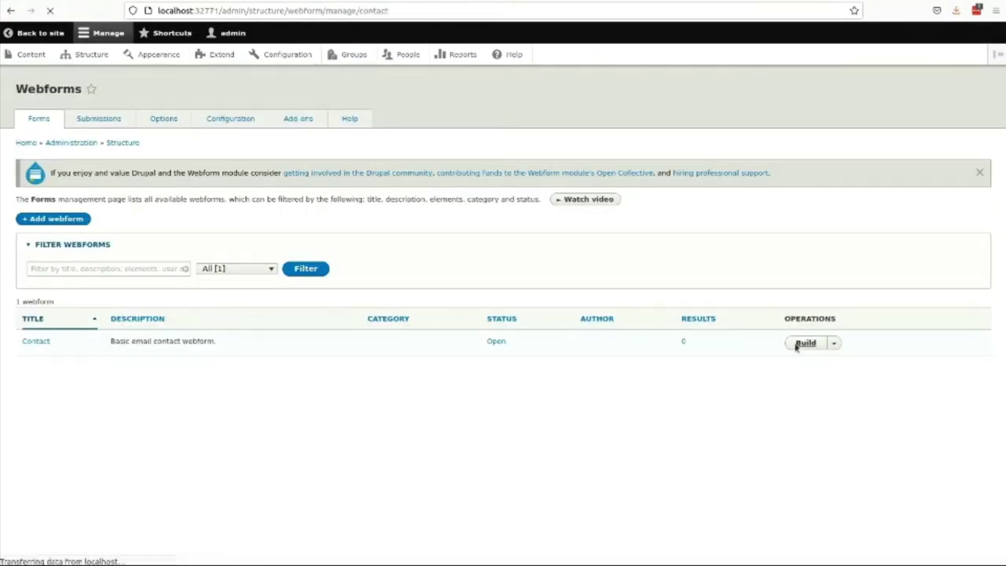
Open the element selection for the Contact webform and examine the available element types, from advanced elements to buttons
{"action": "left_click", "coordinate": [56, 219]}
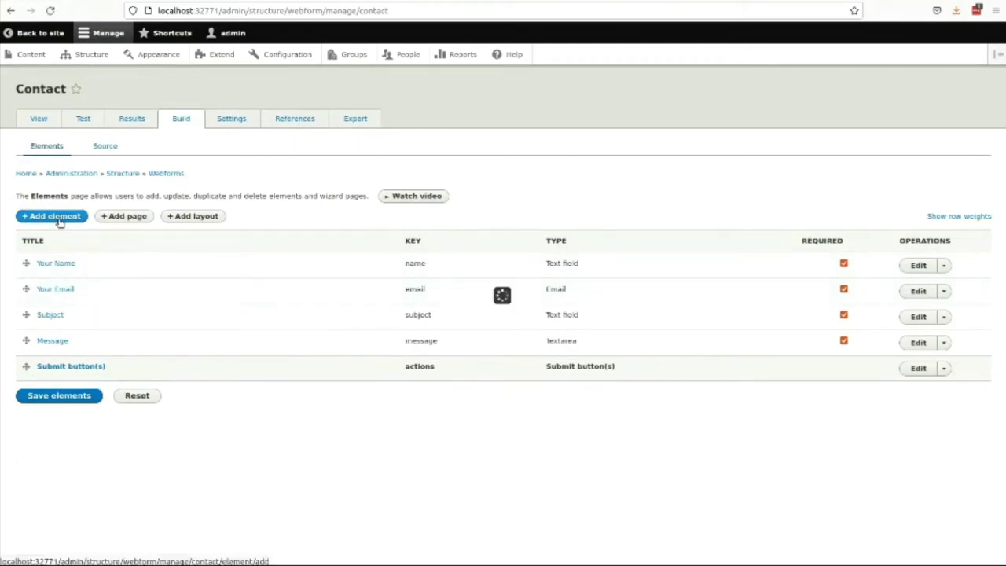
{"action": "scroll", "coordinate": [510, 297], "scroll_direction": "down", "scroll_amount": 3}
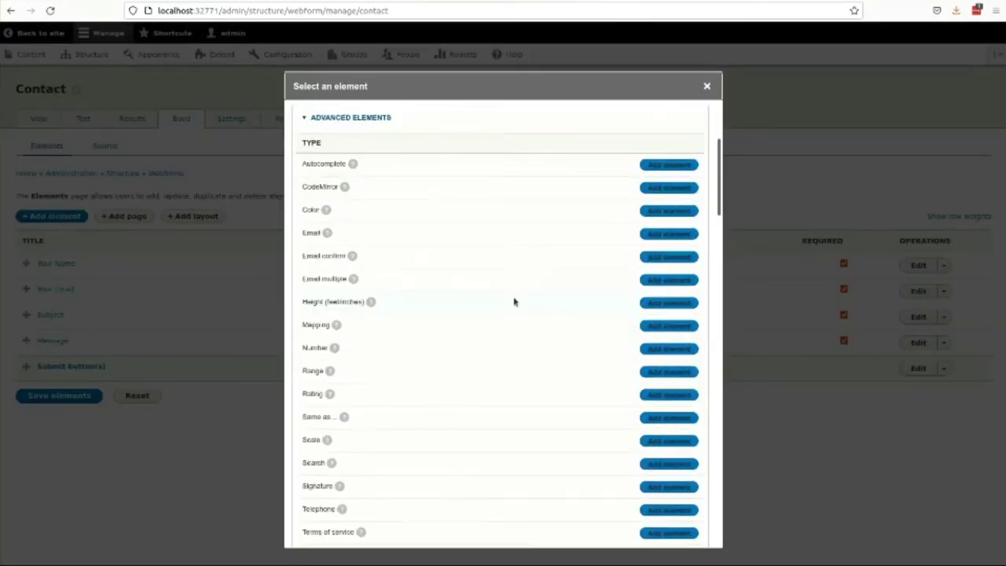
{"action": "scroll", "coordinate": [513, 302], "scroll_direction": "down", "scroll_amount": 5}
{"action": "scroll", "coordinate": [512, 302], "scroll_direction": "down", "scroll_amount": 6}
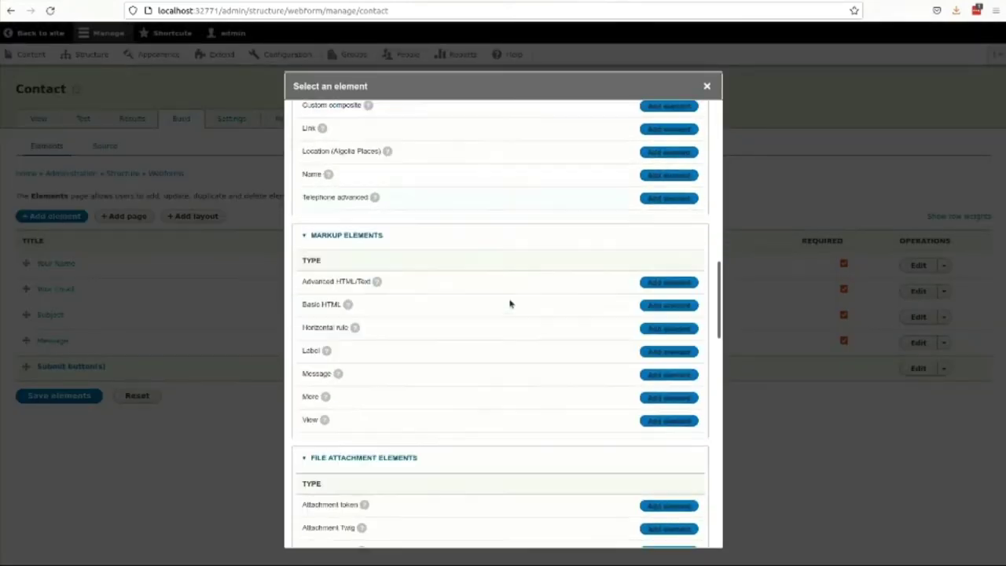
{"action": "scroll", "coordinate": [447, 328], "scroll_direction": "down", "scroll_amount": 12}
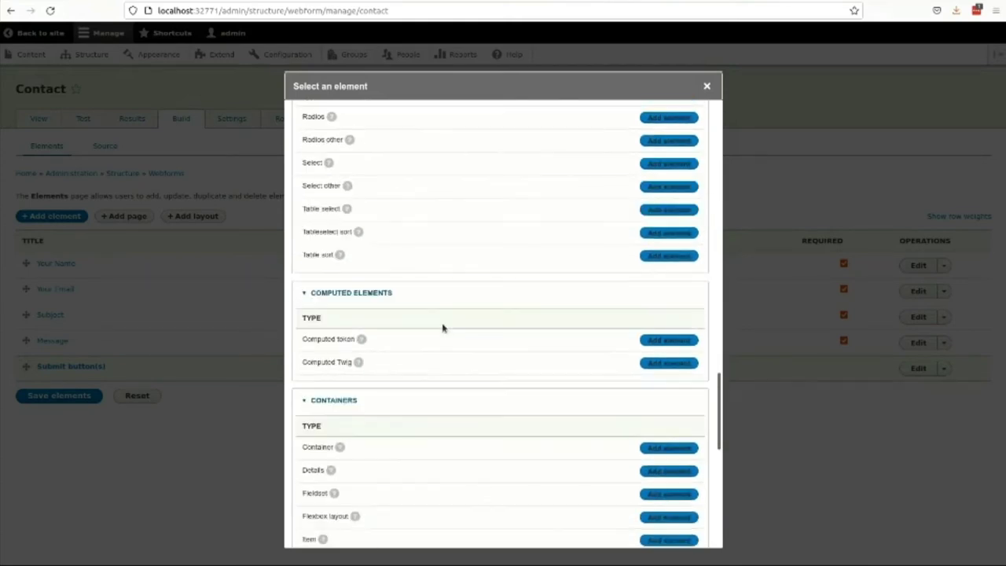
{"action": "scroll", "coordinate": [441, 329], "scroll_direction": "down", "scroll_amount": 3}
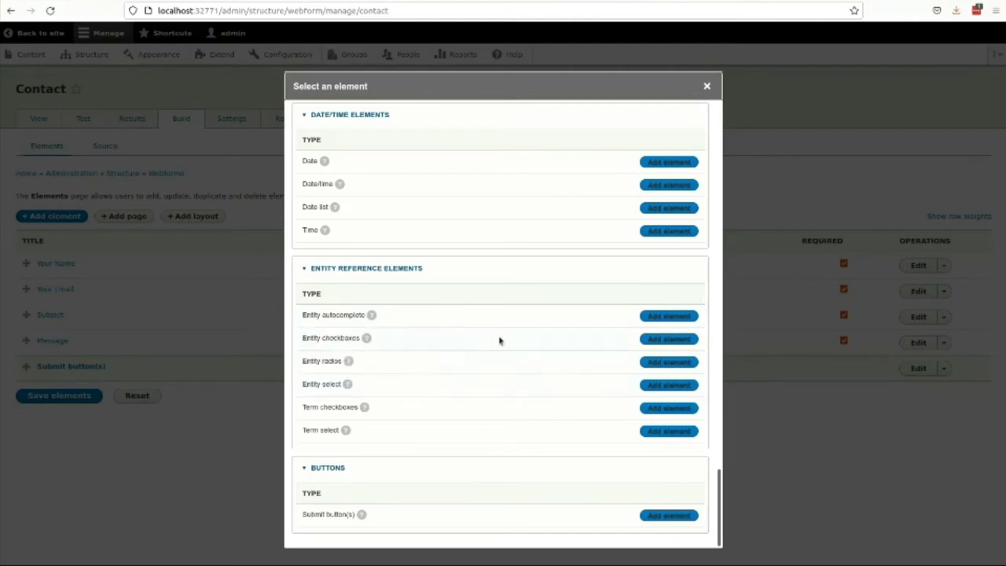
{"action": "scroll", "coordinate": [503, 338], "scroll_direction": "up", "scroll_amount": 2}
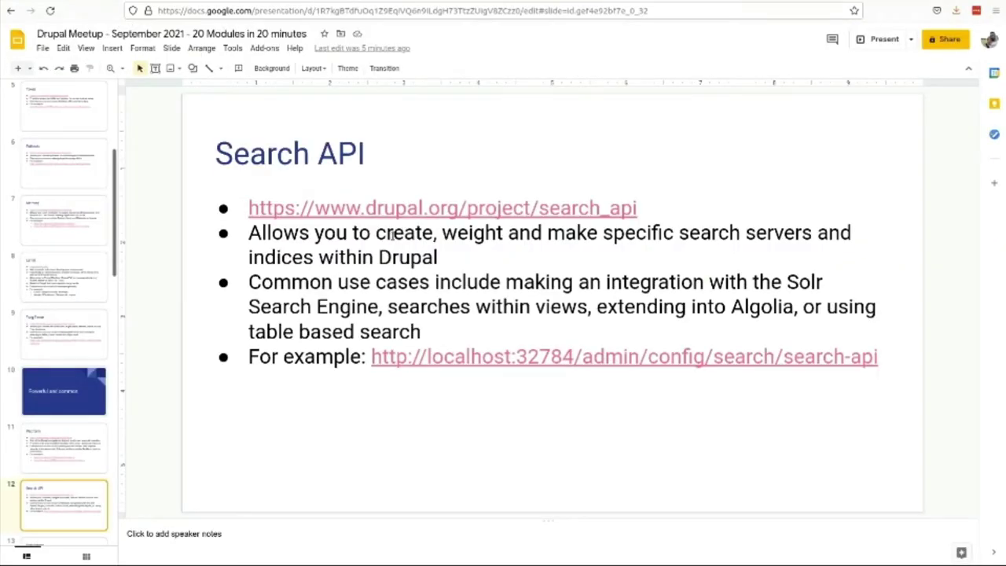
Review the Search API slide and open the Search API configuration page on the Meetup Test site
{"action": "scroll", "coordinate": [65, 423], "scroll_direction": "down", "scroll_amount": 2}
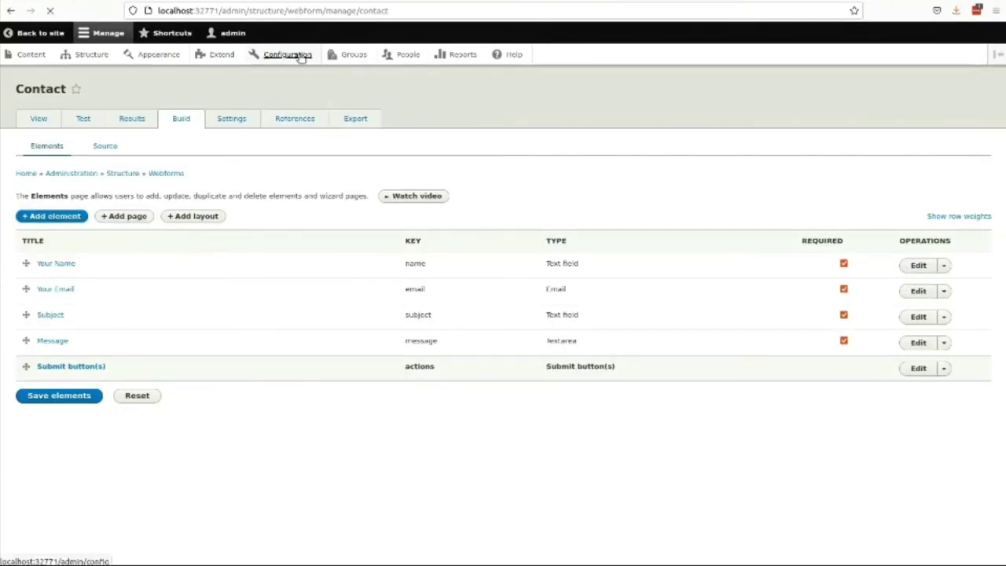
{"action": "scroll", "coordinate": [39, 448], "scroll_direction": "down", "scroll_amount": 5}
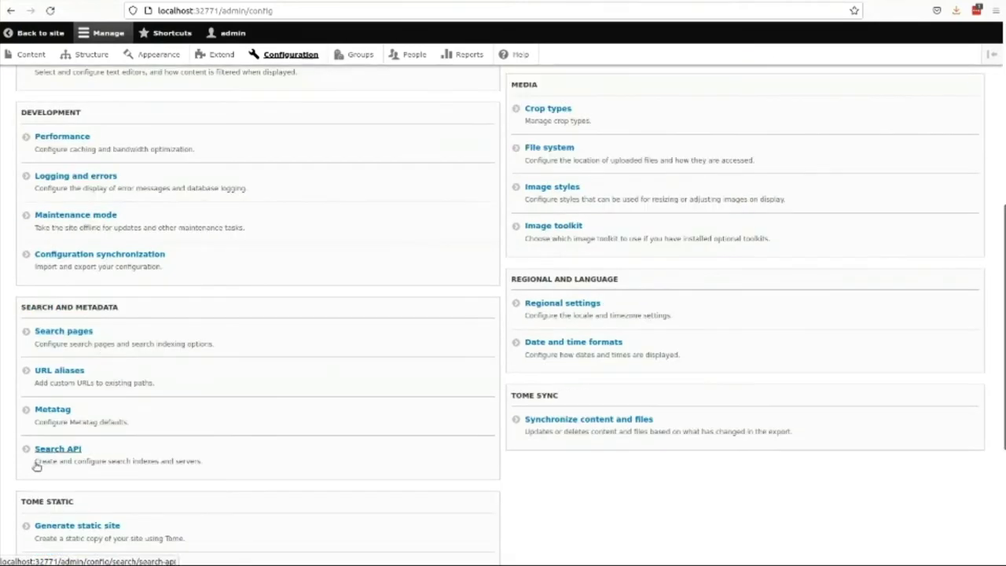
{"action": "left_click", "coordinate": [45, 450]}
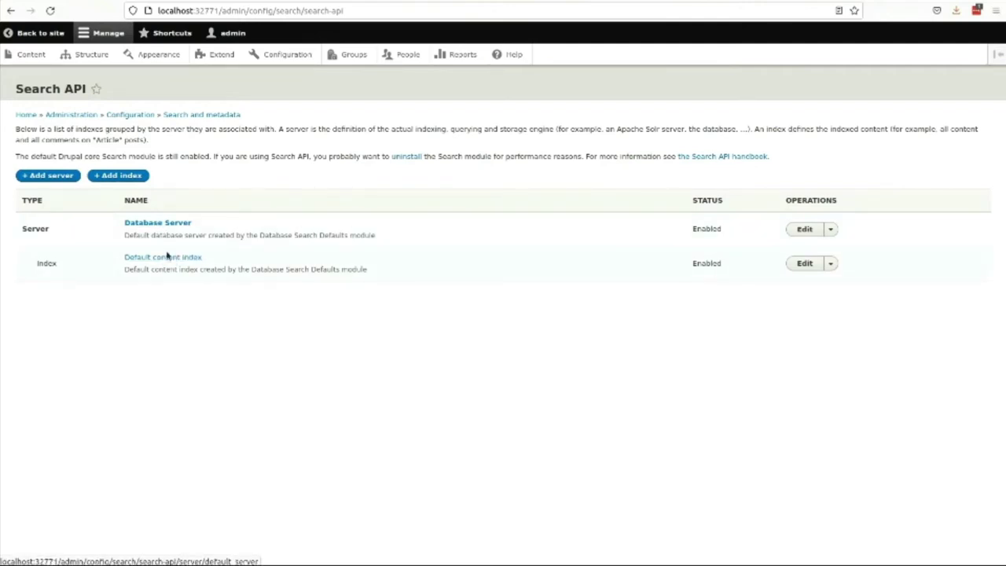
Open the Default content index for editing and review its datasources
{"action": "left_click", "coordinate": [805, 264]}
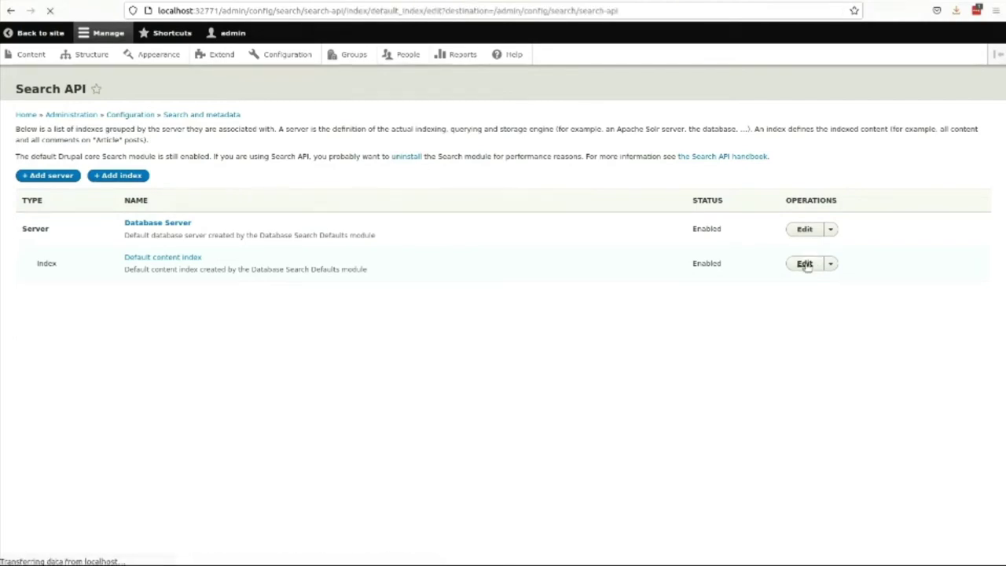
{"action": "scroll", "coordinate": [268, 315], "scroll_direction": "down", "scroll_amount": 1}
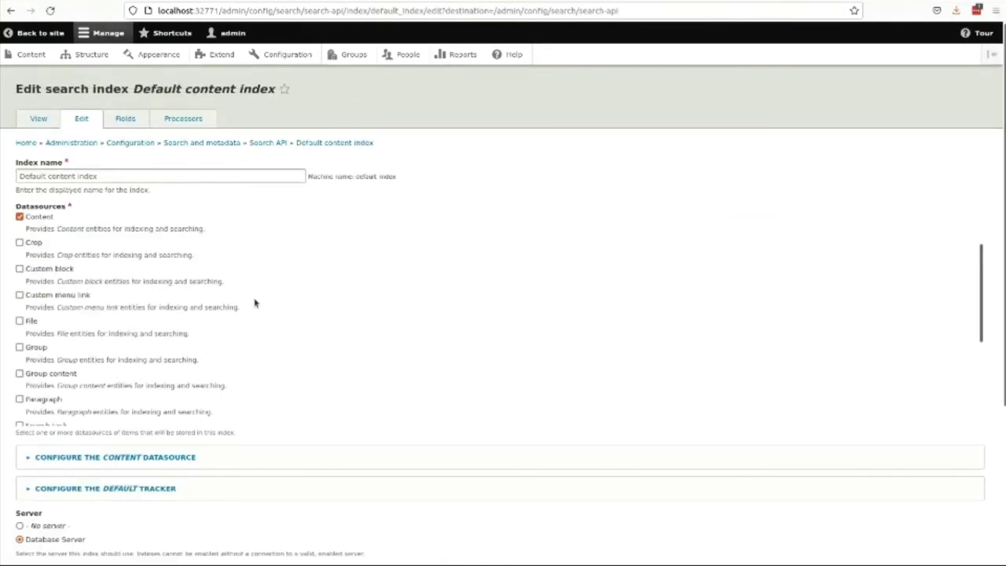
{"action": "scroll", "coordinate": [259, 308], "scroll_direction": "down", "scroll_amount": 3}
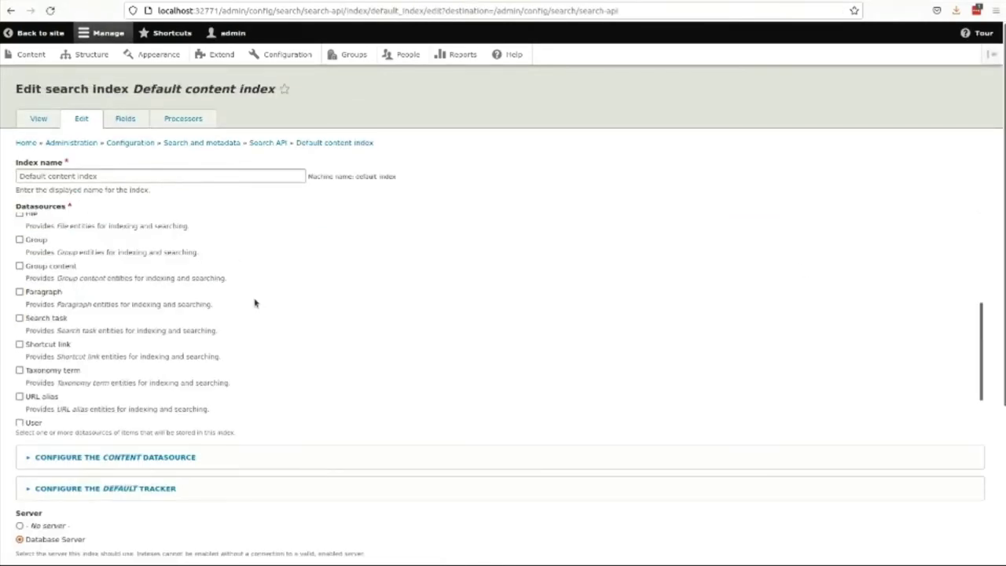
Expand the Content datasource configuration and mark the Article and Basic page bundles under All except those selected
{"action": "left_click", "coordinate": [128, 457]}
{"action": "scroll", "coordinate": [128, 459], "scroll_direction": "down", "scroll_amount": 3}
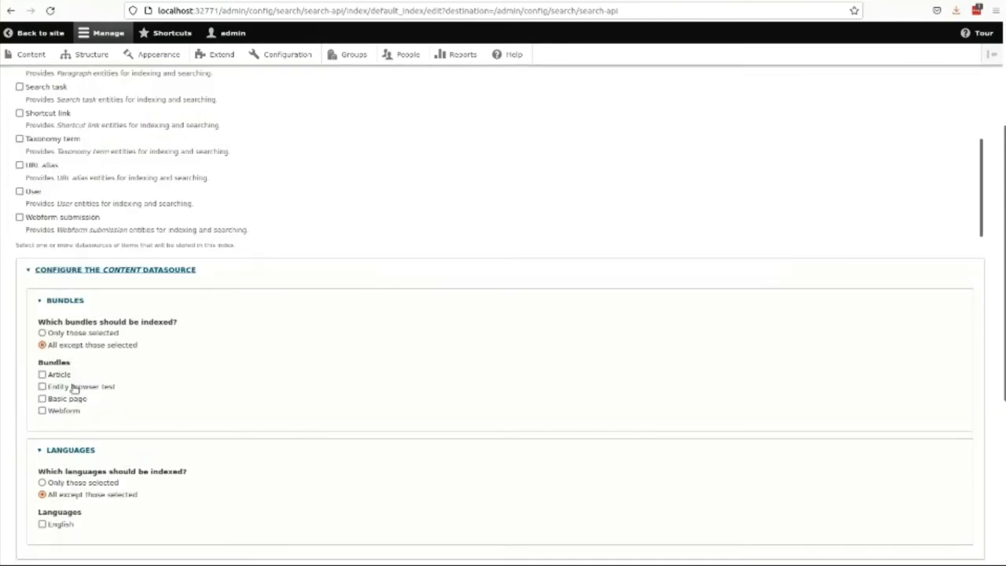
{"action": "left_click", "coordinate": [47, 375]}
{"action": "left_click", "coordinate": [65, 400]}
{"action": "scroll", "coordinate": [73, 437], "scroll_direction": "down", "scroll_amount": 3}
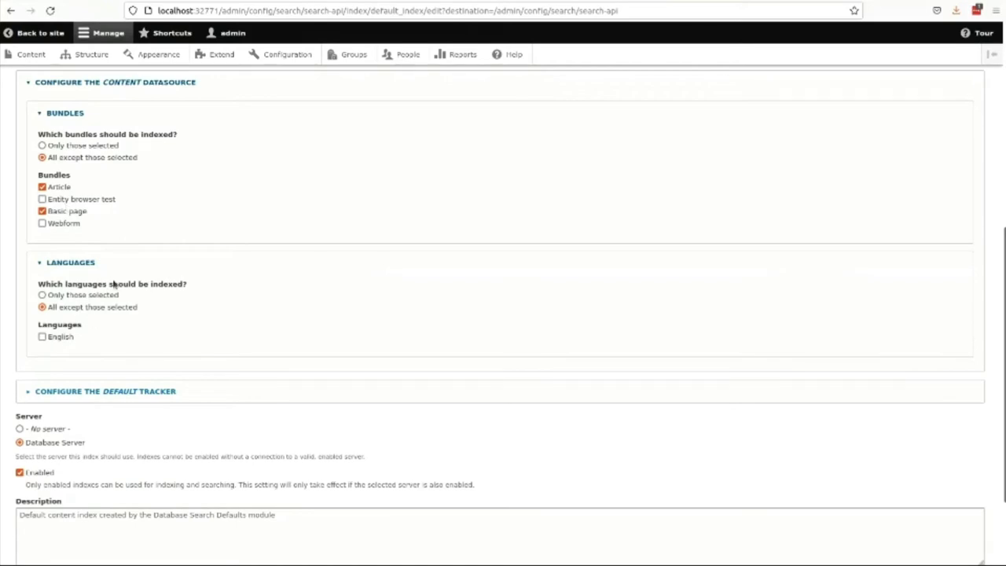
Open the Default content index's processors and review the enabled processors, their order and the HTML filter settings
{"action": "scroll", "coordinate": [115, 284], "scroll_direction": "up", "scroll_amount": 6}
{"action": "left_click", "coordinate": [182, 119]}
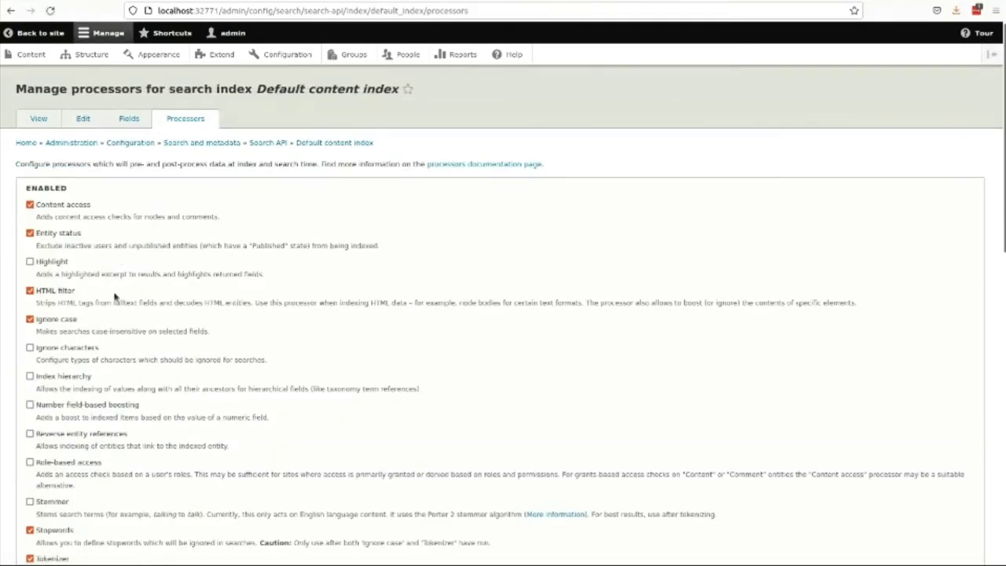
{"action": "scroll", "coordinate": [114, 297], "scroll_direction": "down", "scroll_amount": 6}
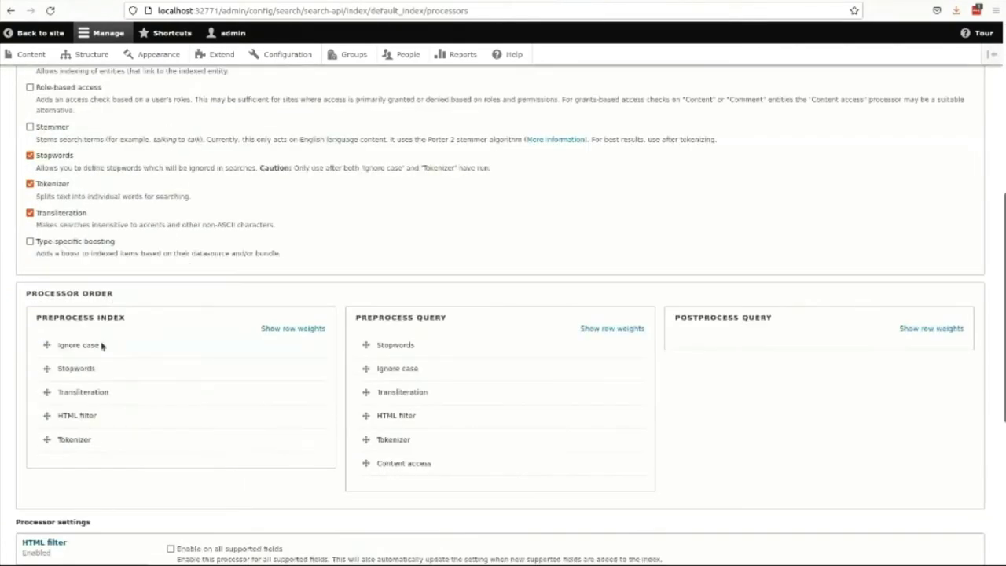
{"action": "scroll", "coordinate": [202, 451], "scroll_direction": "down", "scroll_amount": 4}
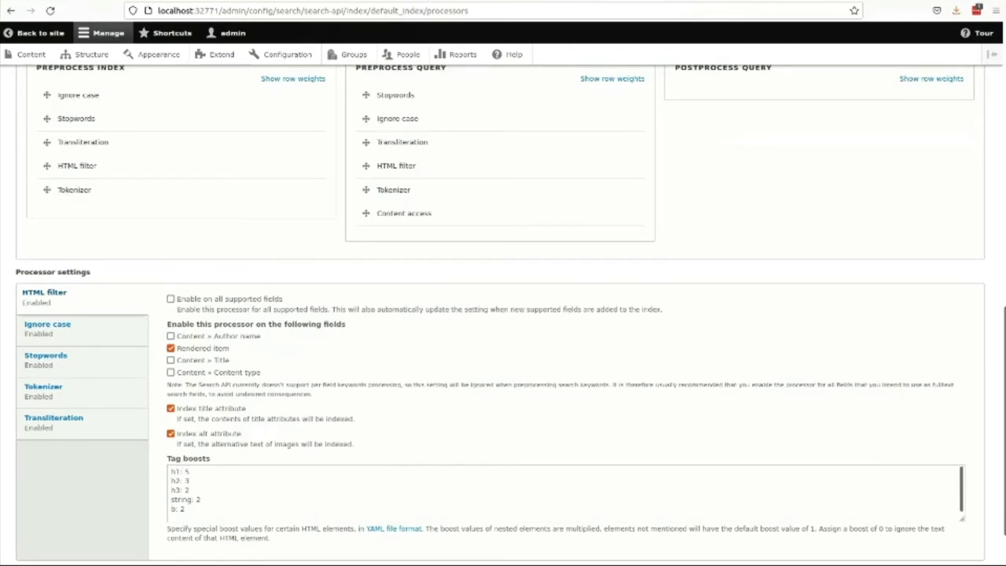
Switch back to the slide deck and show the Paragraphs slide
{"action": "key", "text": "alt+Tab"}
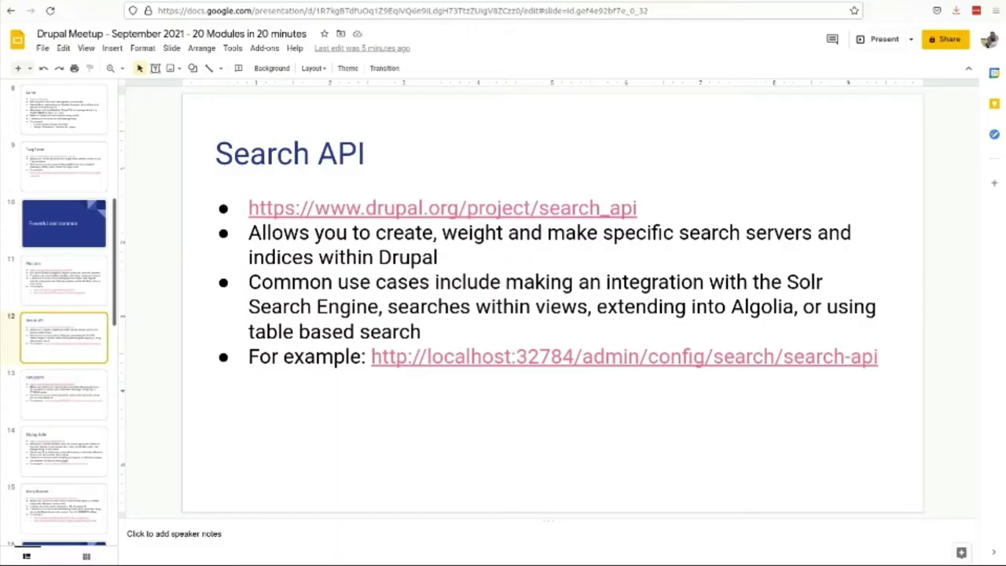
{"action": "left_click", "coordinate": [72, 380]}
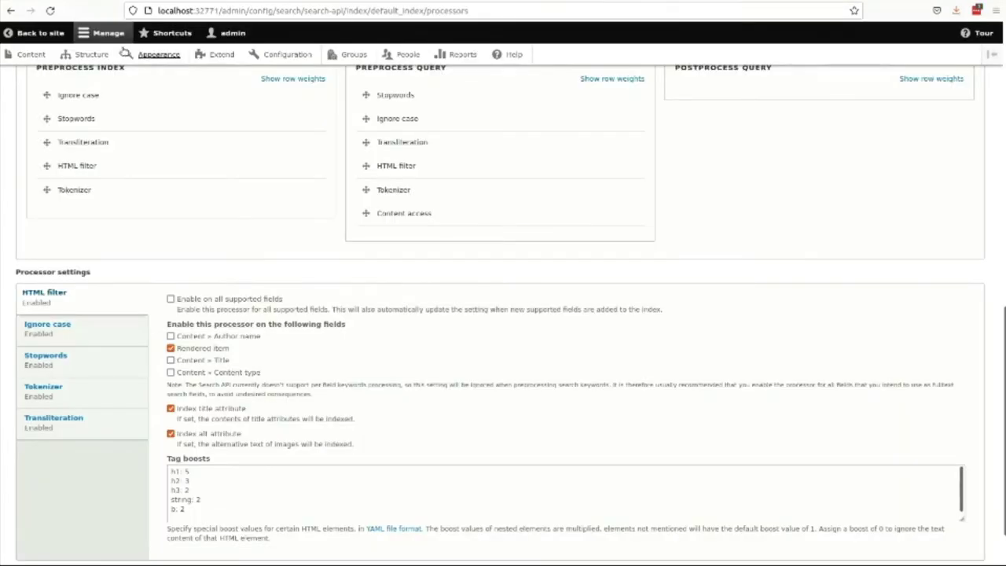
On the Meetup Test site, add a paragraph type labelled "Test 1" and save it to manage its fields
{"action": "left_click", "coordinate": [93, 53]}
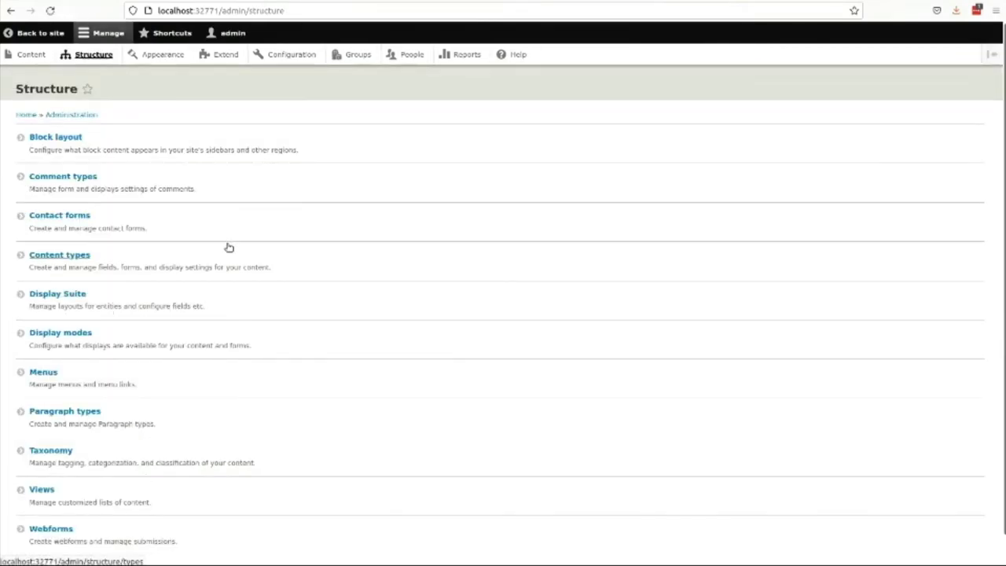
{"action": "left_click", "coordinate": [43, 412]}
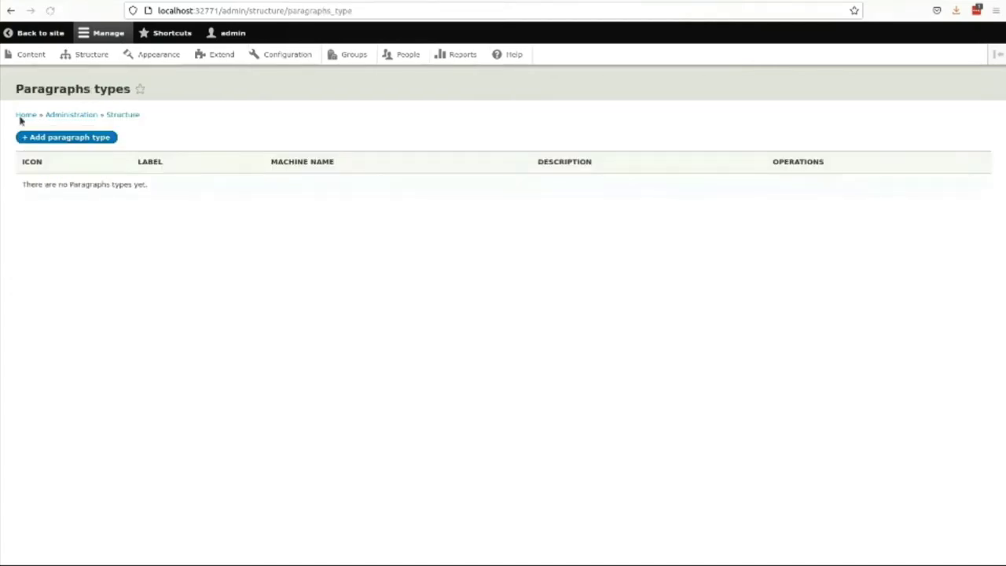
{"action": "left_click", "coordinate": [77, 138]}
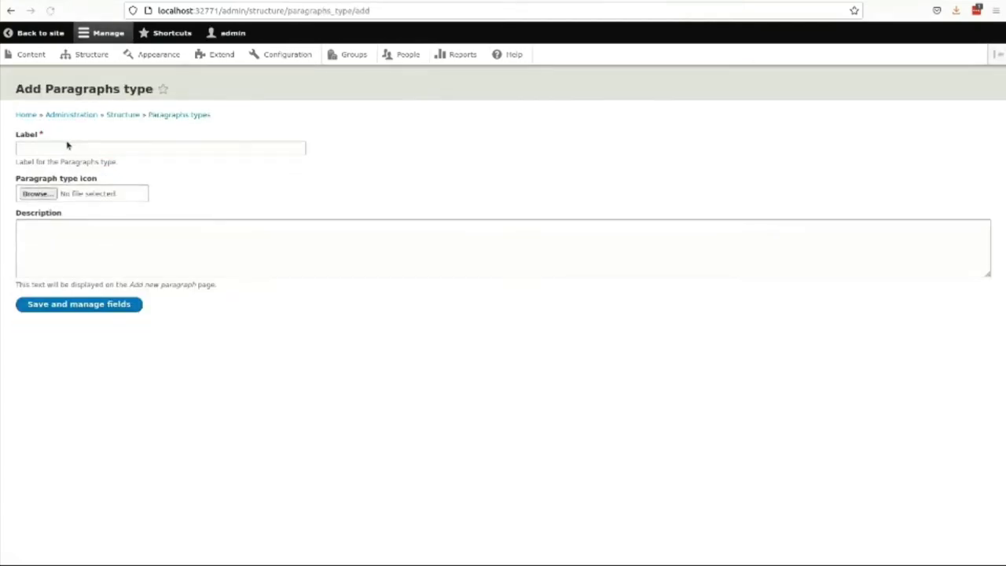
{"action": "left_click", "coordinate": [58, 147]}
{"action": "type", "text": "Test 1"}
{"action": "left_click", "coordinate": [98, 308]}
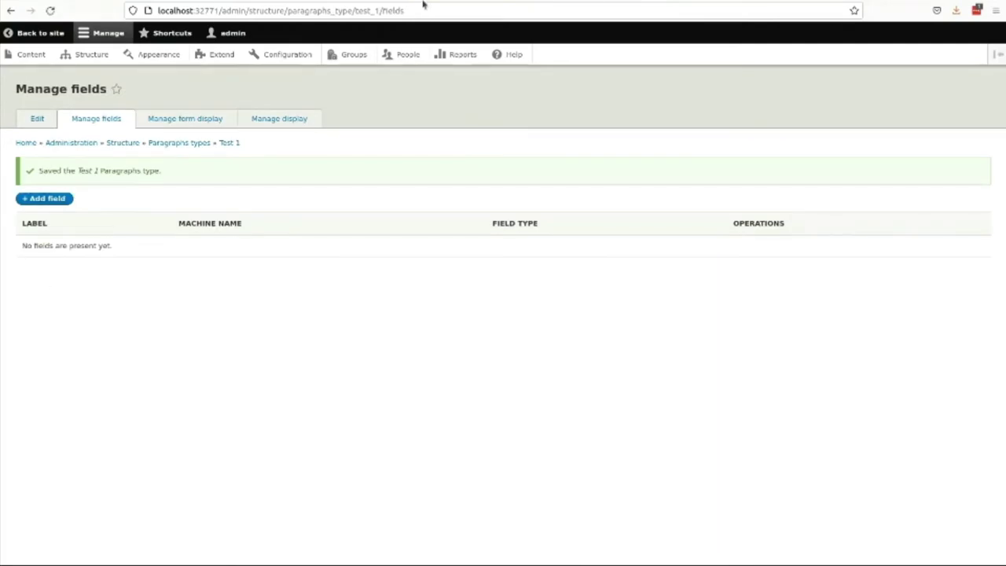
Go back to the presentation and show the Display Suite slide
{"action": "key", "text": "ctrl+Tab"}
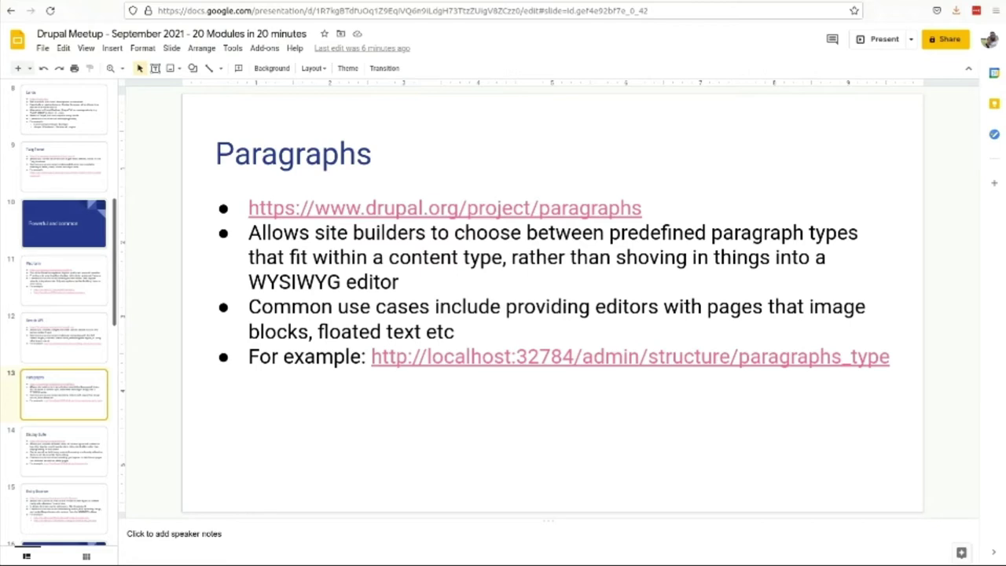
{"action": "left_click", "coordinate": [42, 435]}
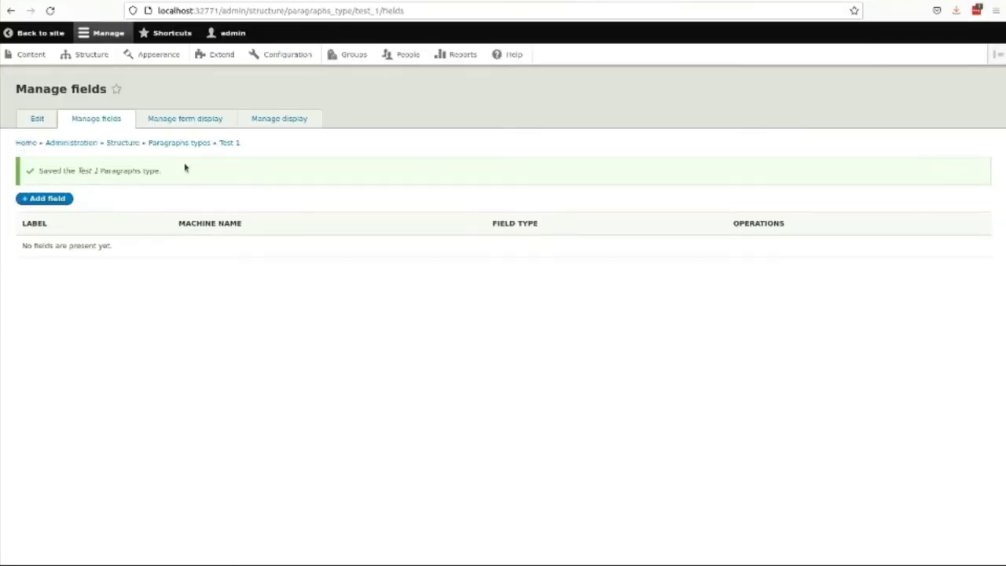
Open the display management of the Article content type and select the Reset layout for its default view mode
{"action": "left_click", "coordinate": [93, 54]}
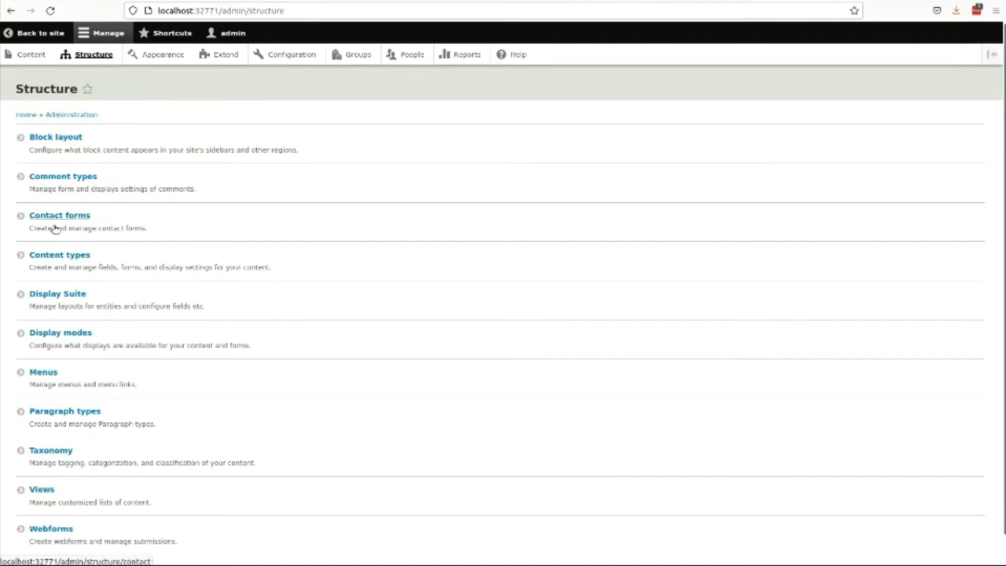
{"action": "left_click", "coordinate": [49, 255]}
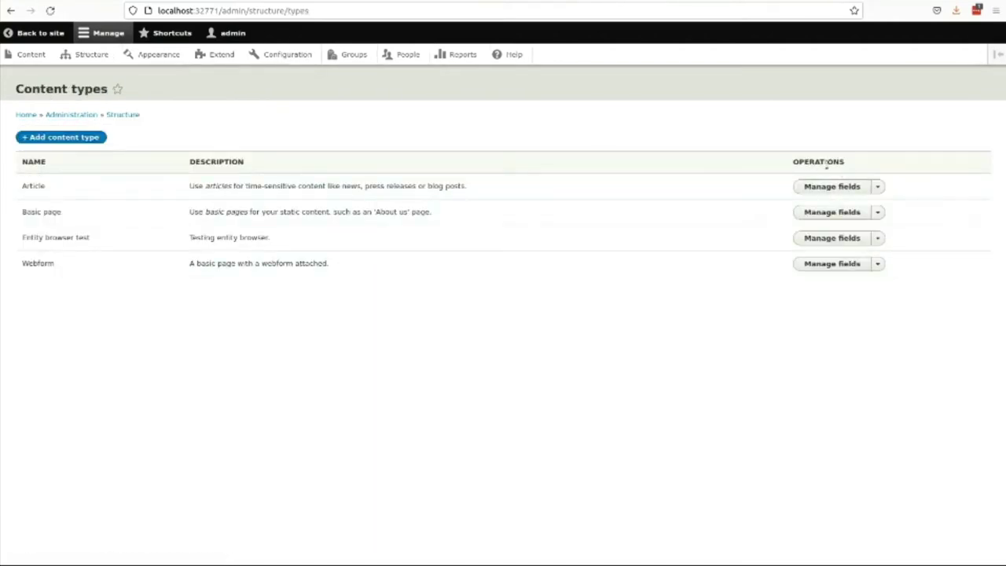
{"action": "left_click", "coordinate": [877, 186]}
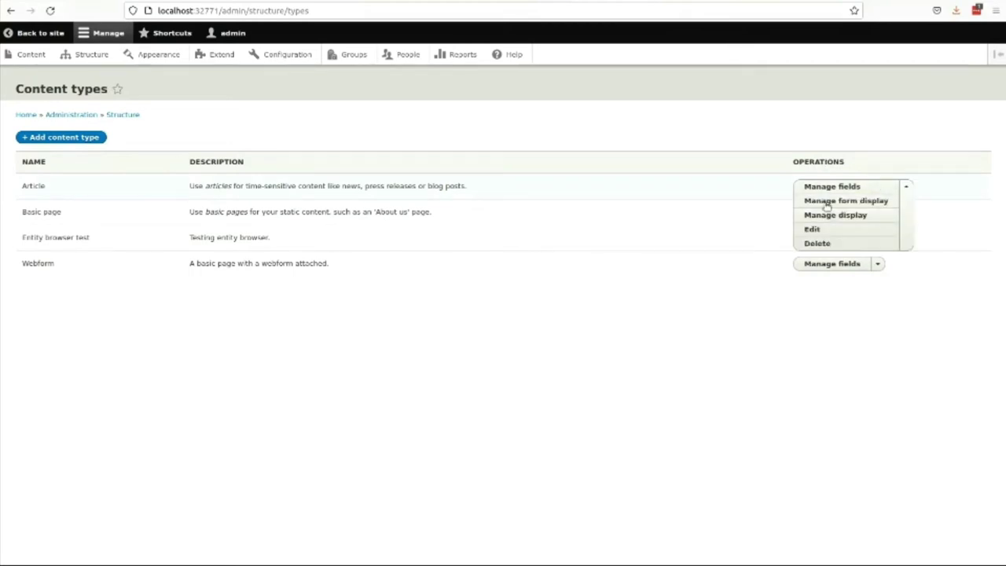
{"action": "left_click", "coordinate": [826, 214]}
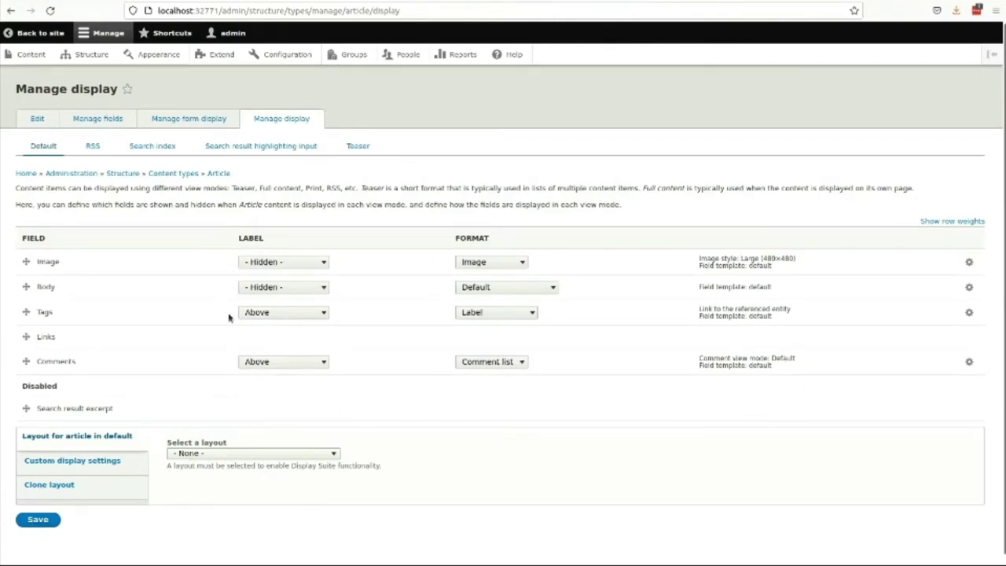
{"action": "left_click", "coordinate": [224, 453]}
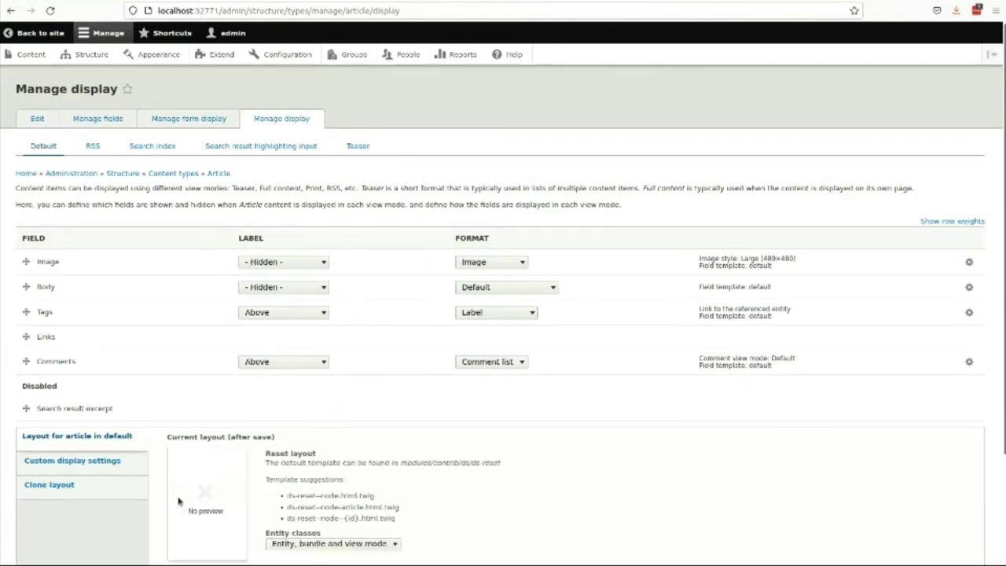
Save the Article content type's default display with the Reset layout
{"action": "scroll", "coordinate": [151, 478], "scroll_direction": "down", "scroll_amount": 3}
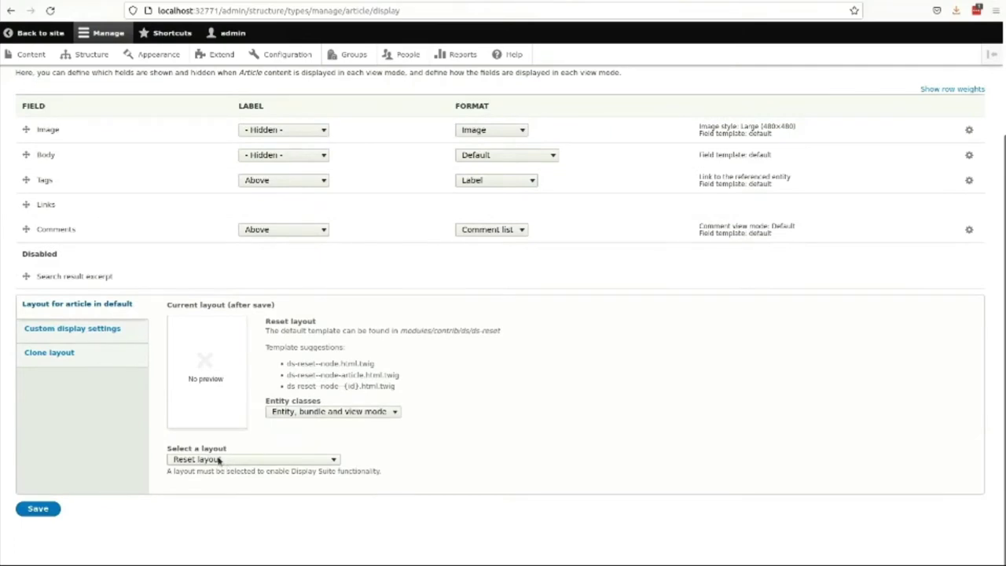
{"action": "left_click", "coordinate": [37, 509]}
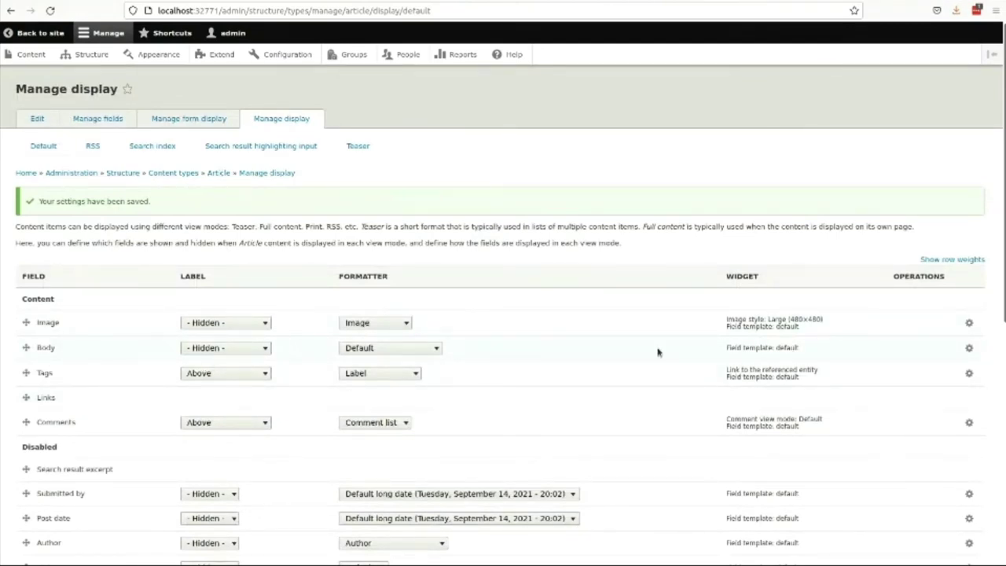
In the Tags field's format settings, choose the Expert field template and enable the Label wrapper, Field items and Field item options
{"action": "left_click", "coordinate": [969, 372]}
{"action": "scroll", "coordinate": [425, 428], "scroll_direction": "down", "scroll_amount": 3}
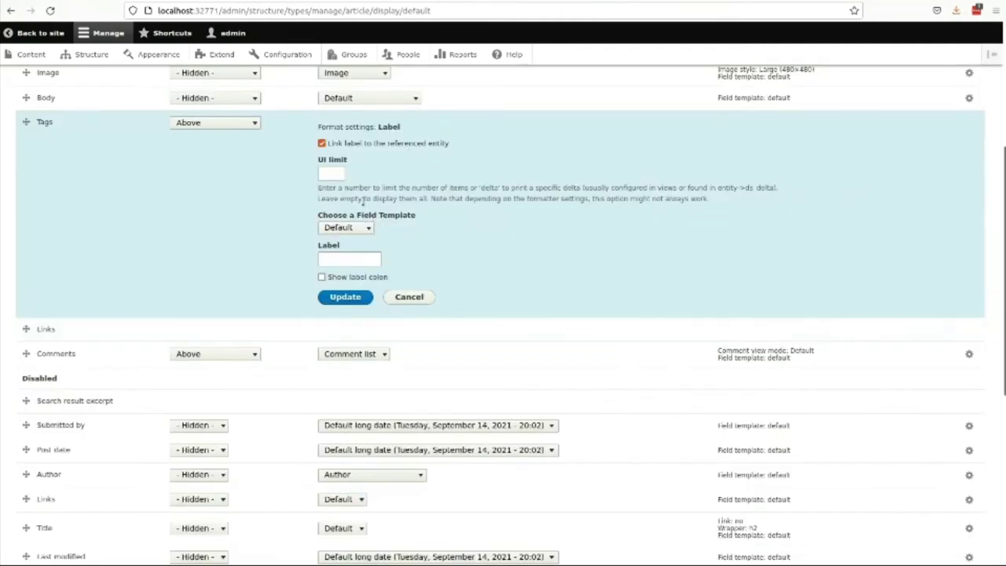
{"action": "left_click", "coordinate": [343, 280]}
{"action": "left_click", "coordinate": [351, 293]}
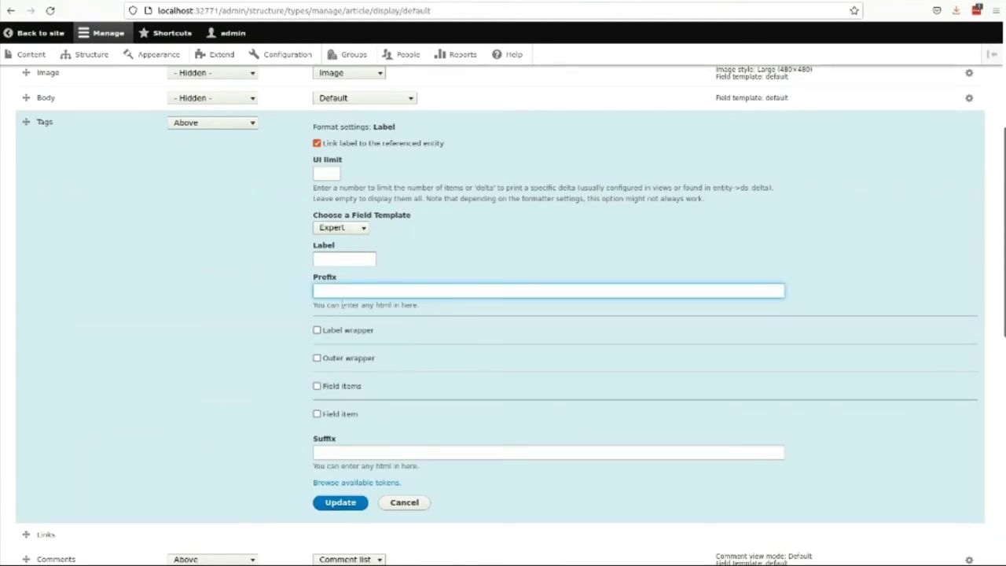
{"action": "left_click", "coordinate": [337, 330]}
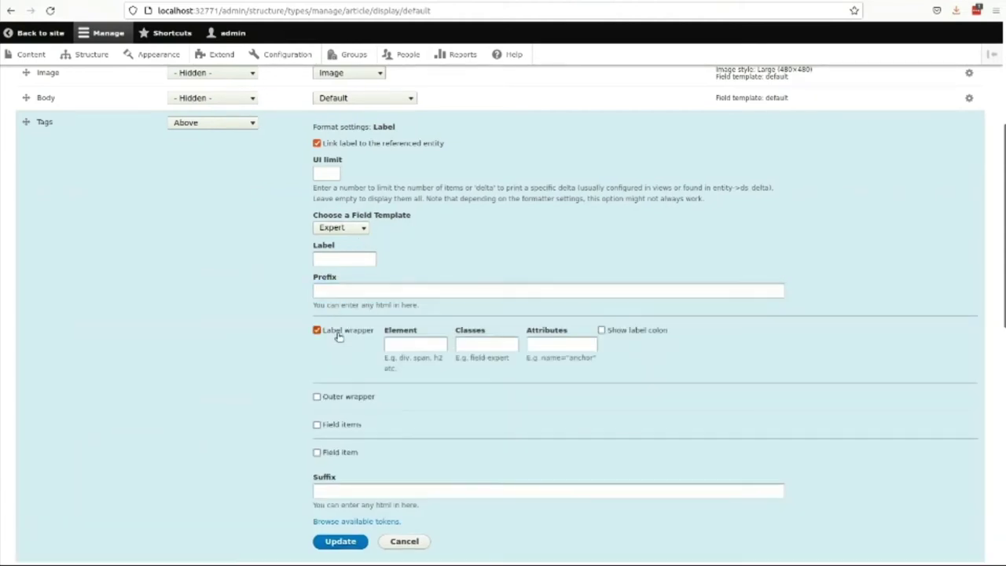
{"action": "left_click", "coordinate": [426, 343]}
{"action": "left_click", "coordinate": [354, 424]}
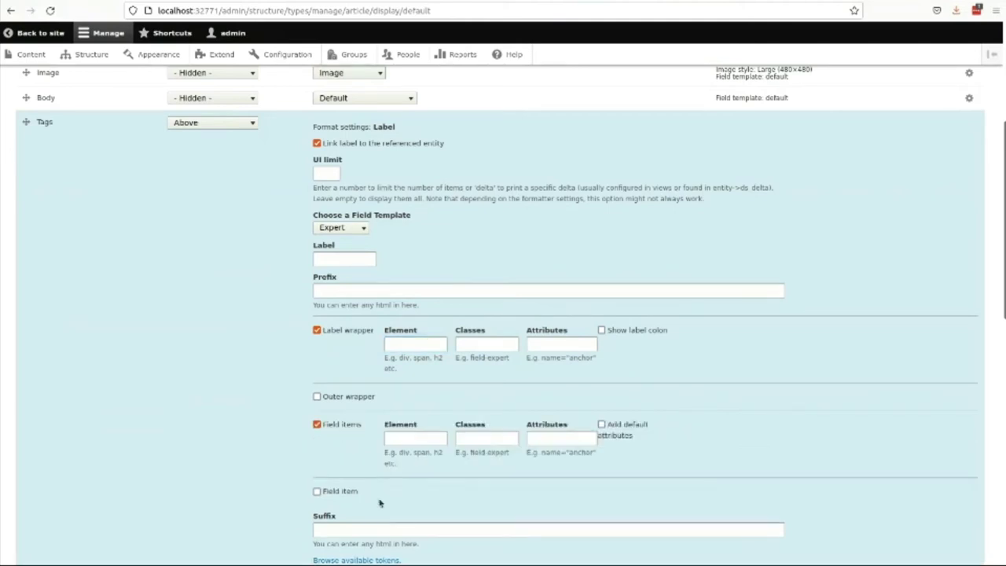
{"action": "scroll", "coordinate": [369, 488], "scroll_direction": "down", "scroll_amount": 1}
{"action": "left_click", "coordinate": [343, 428]}
{"action": "scroll", "coordinate": [330, 375], "scroll_direction": "down", "scroll_amount": 3}
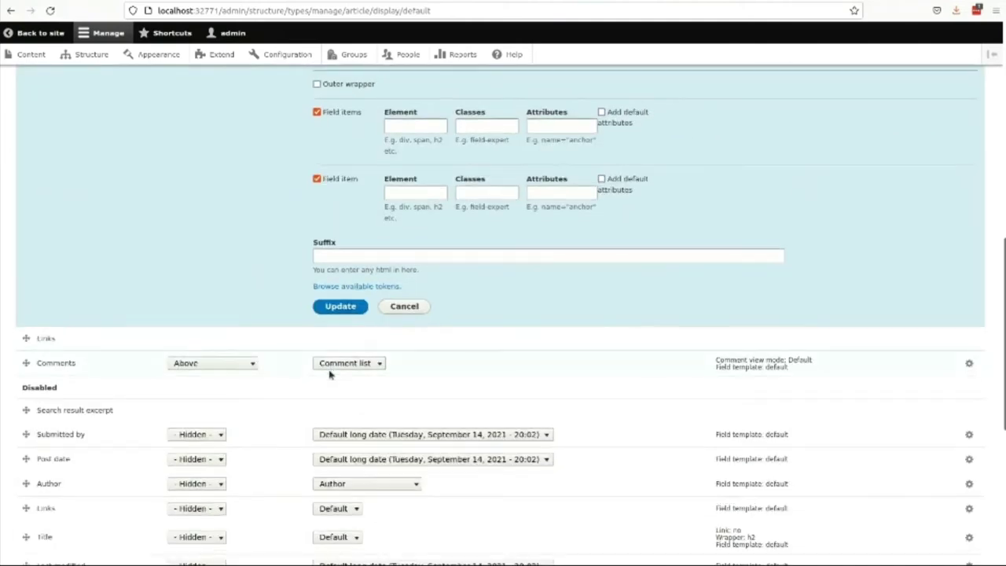
{"action": "scroll", "coordinate": [329, 375], "scroll_direction": "up", "scroll_amount": 7}
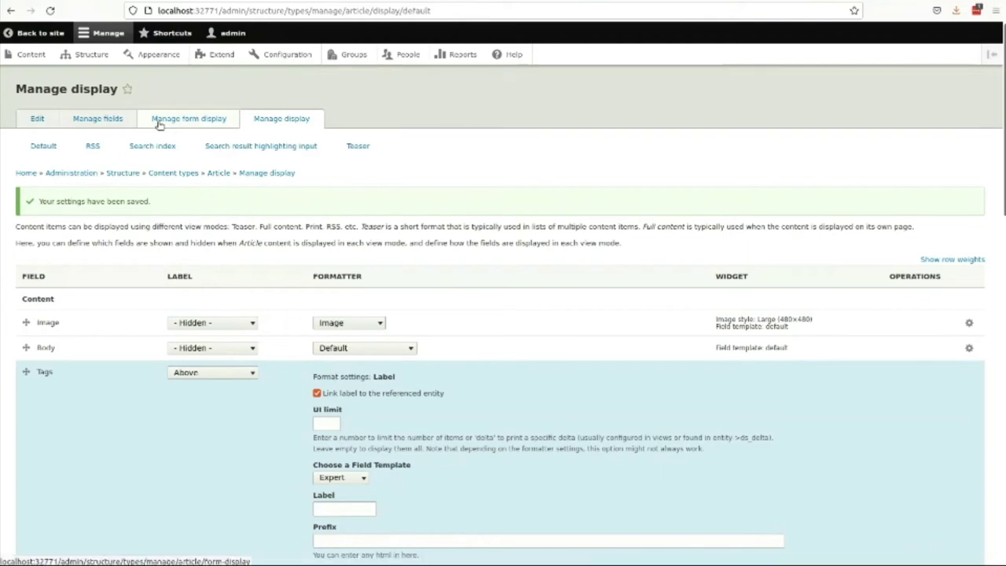
Go to Display Suite's custom fields and open the form for adding a block field
{"action": "left_click", "coordinate": [102, 55]}
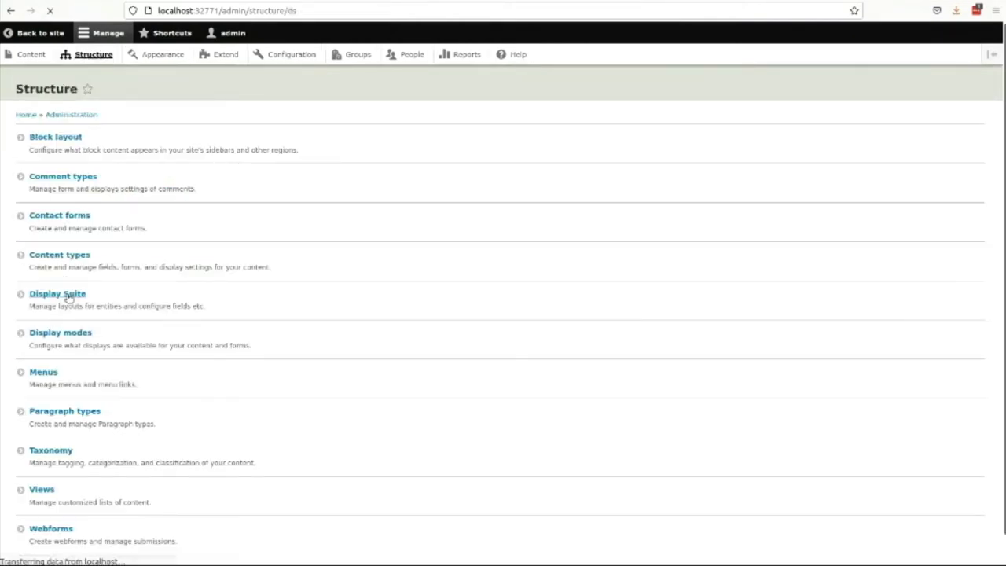
{"action": "left_click", "coordinate": [153, 119]}
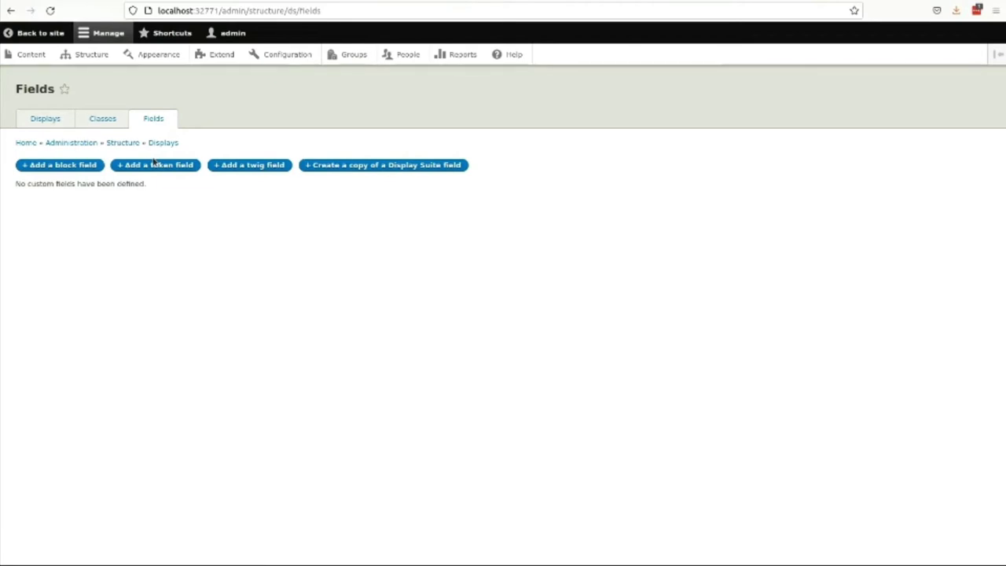
{"action": "left_click", "coordinate": [60, 166]}
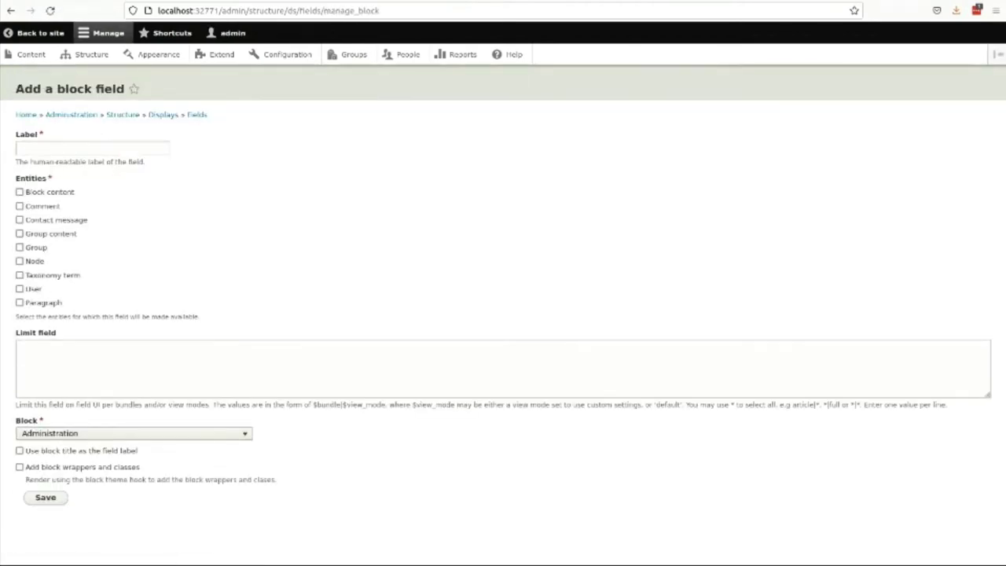
Switch back to the slide deck and show the Entity Browser slide
{"action": "key", "text": "alt+Tab"}
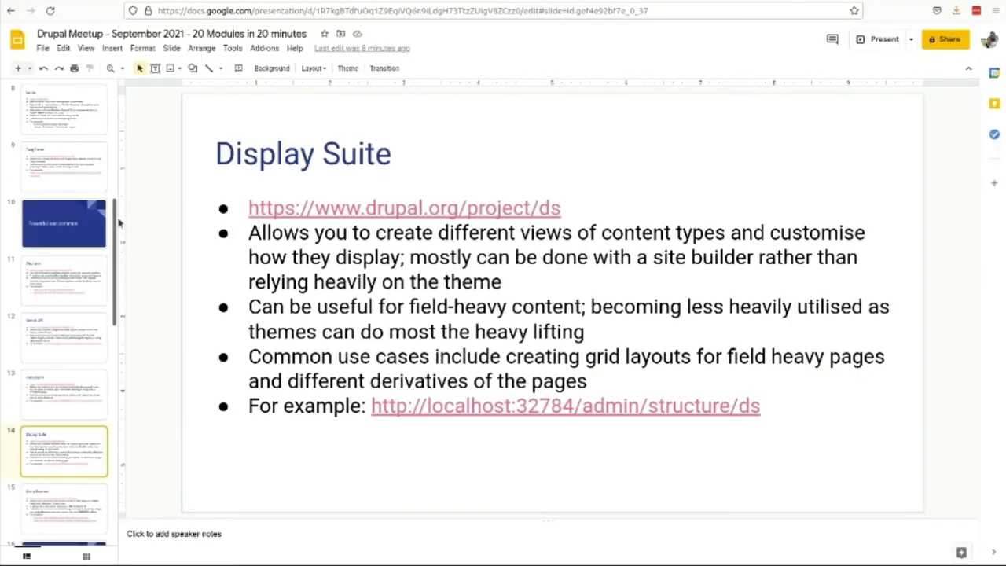
{"action": "scroll", "coordinate": [74, 314], "scroll_direction": "down", "scroll_amount": 3}
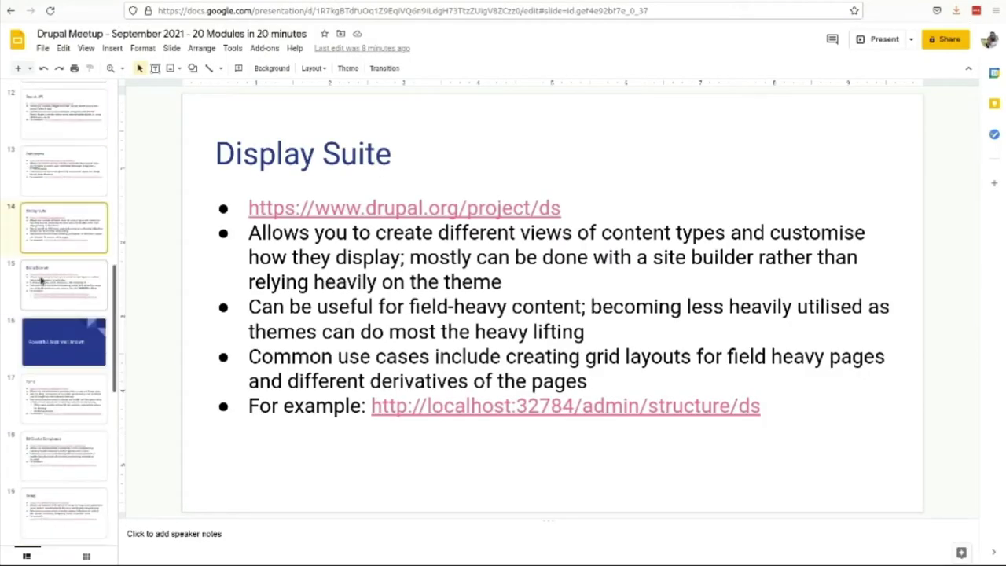
{"action": "left_click", "coordinate": [52, 274]}
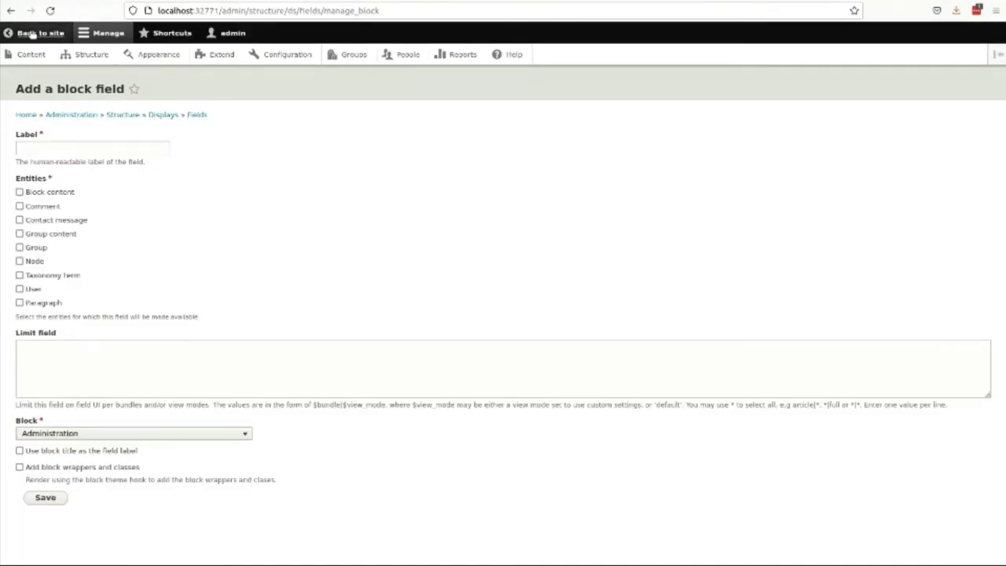
Return to the Drupal site and start creating an Entity browser test content item
{"action": "left_click", "coordinate": [39, 52]}
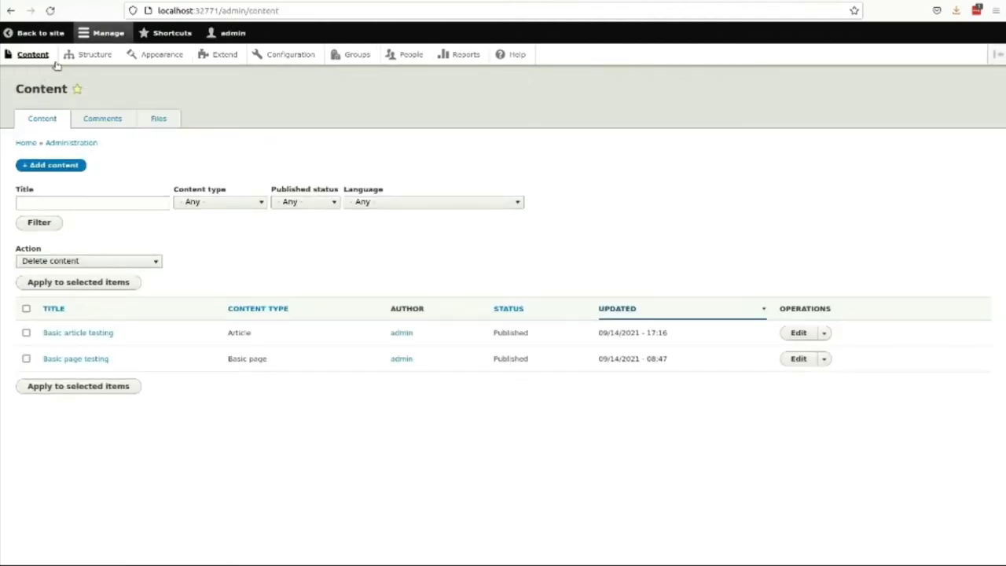
{"action": "left_click", "coordinate": [65, 167]}
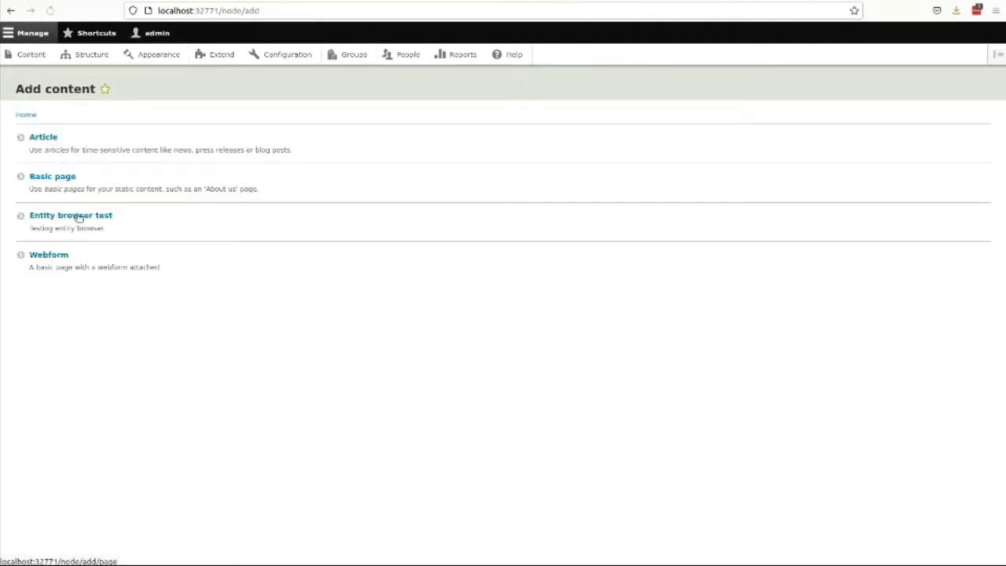
{"action": "left_click", "coordinate": [71, 216]}
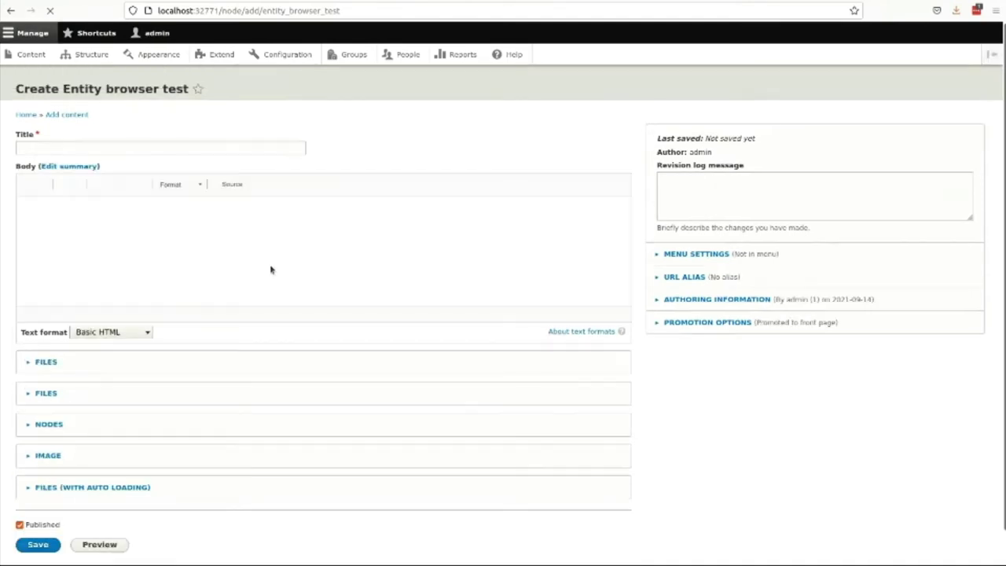
Open the Image field's entity browser and try to select the documentation .txt file from the existing files listing
{"action": "left_click", "coordinate": [45, 455]}
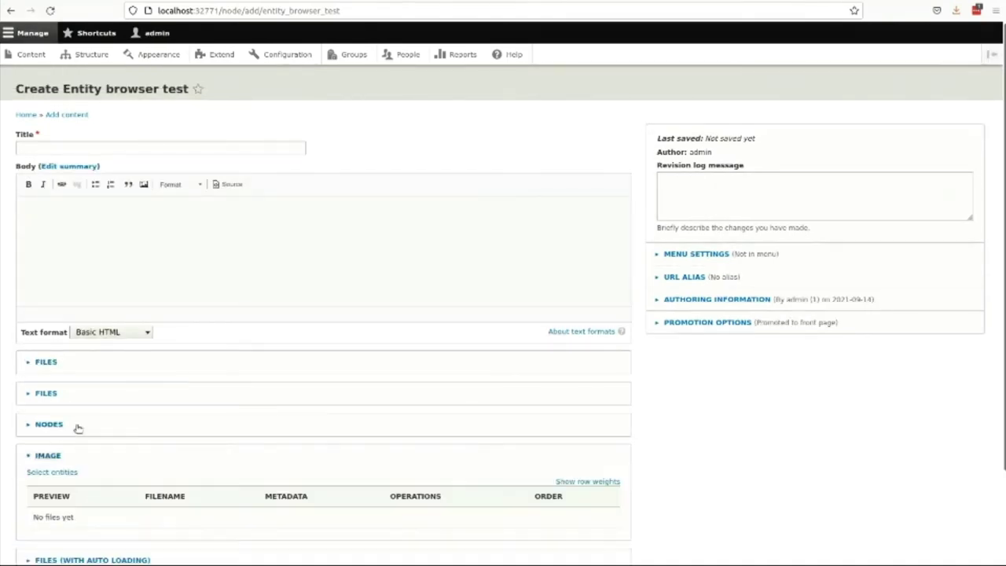
{"action": "scroll", "coordinate": [76, 427], "scroll_direction": "down", "scroll_amount": 3}
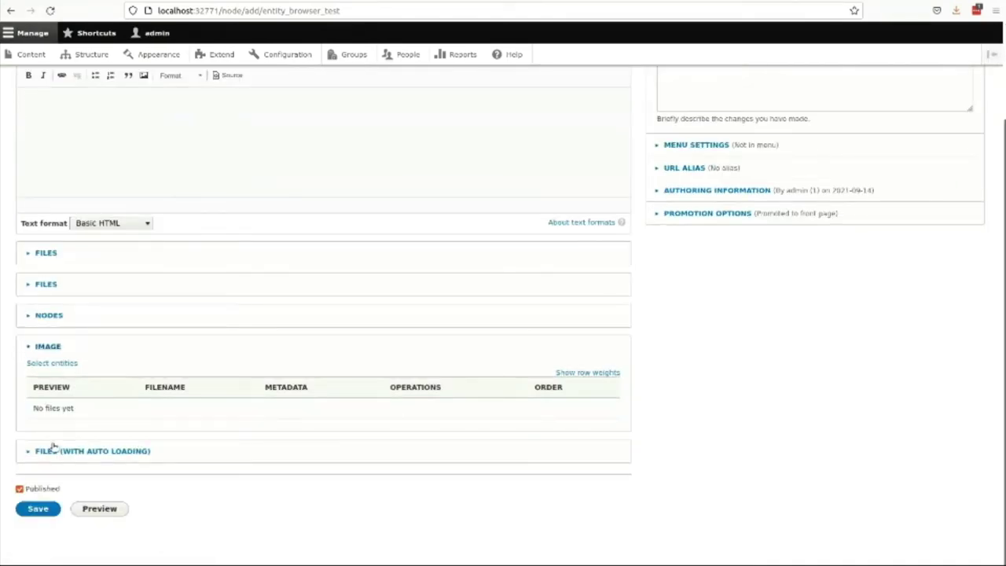
{"action": "left_click", "coordinate": [55, 364]}
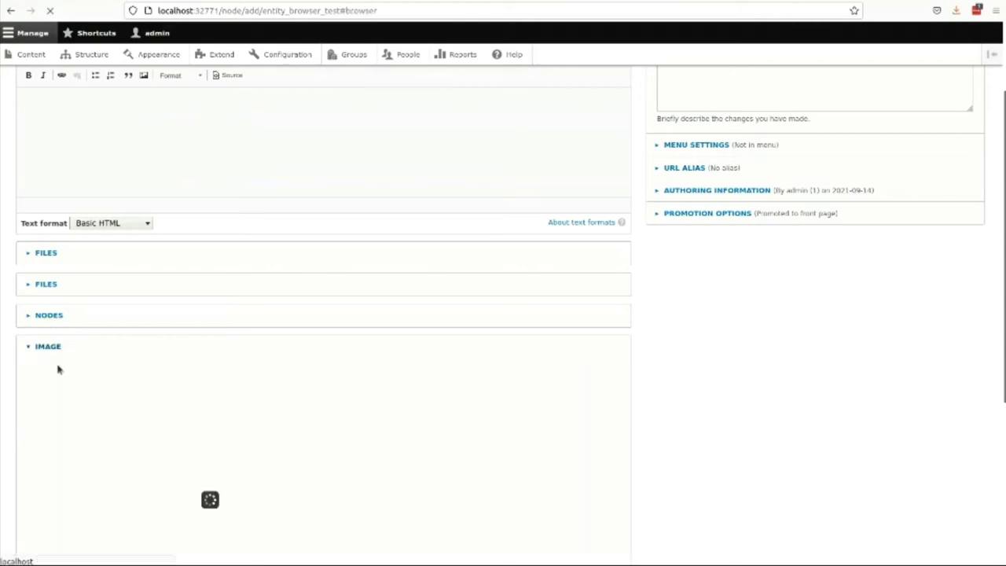
{"action": "left_click", "coordinate": [117, 368]}
{"action": "scroll", "coordinate": [503, 418], "scroll_direction": "down", "scroll_amount": 3}
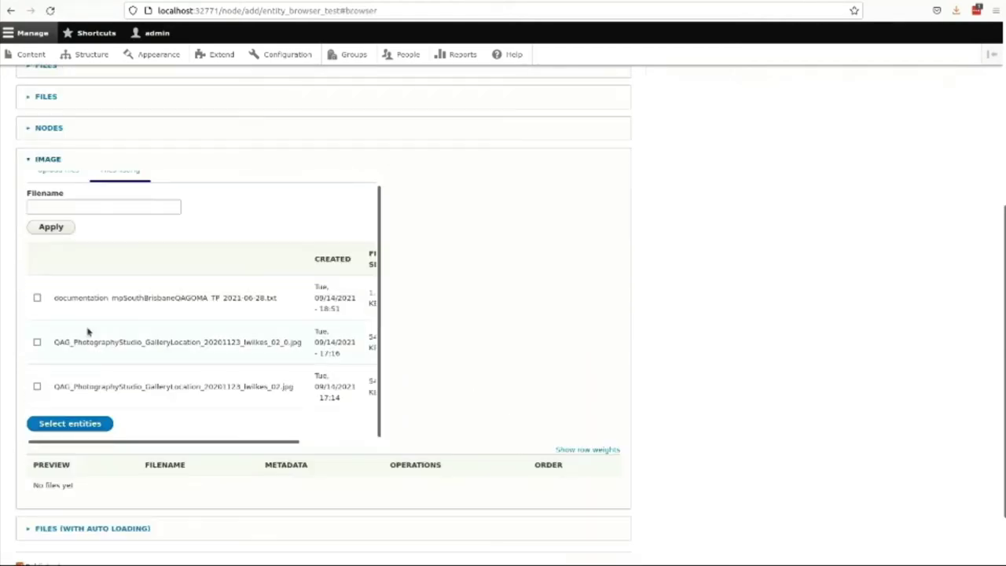
{"action": "left_click", "coordinate": [37, 299]}
{"action": "left_click", "coordinate": [67, 428]}
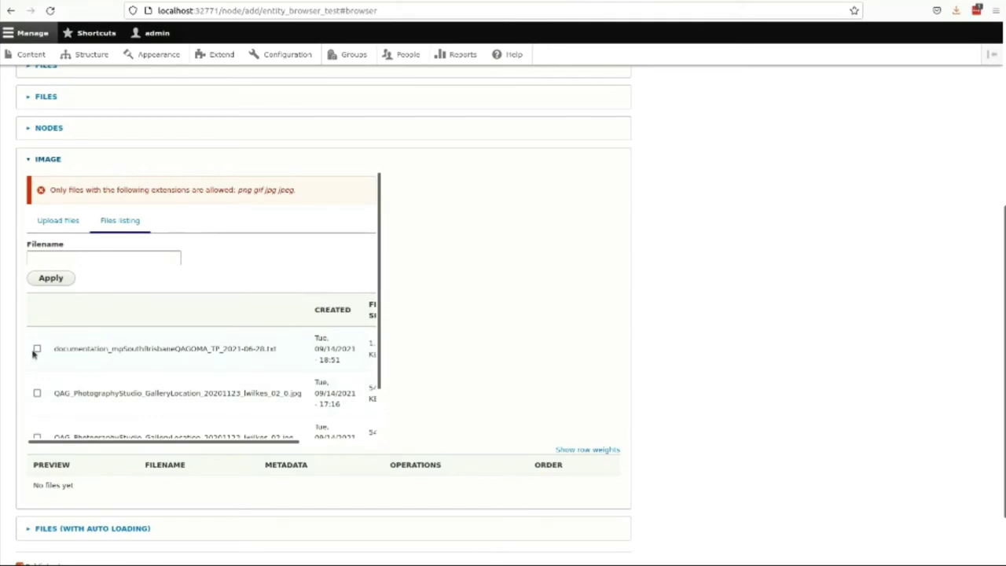
Try to select the QAG_PhotographyStudio JPG ending in 02_0 for the Image field
{"action": "left_click", "coordinate": [37, 393]}
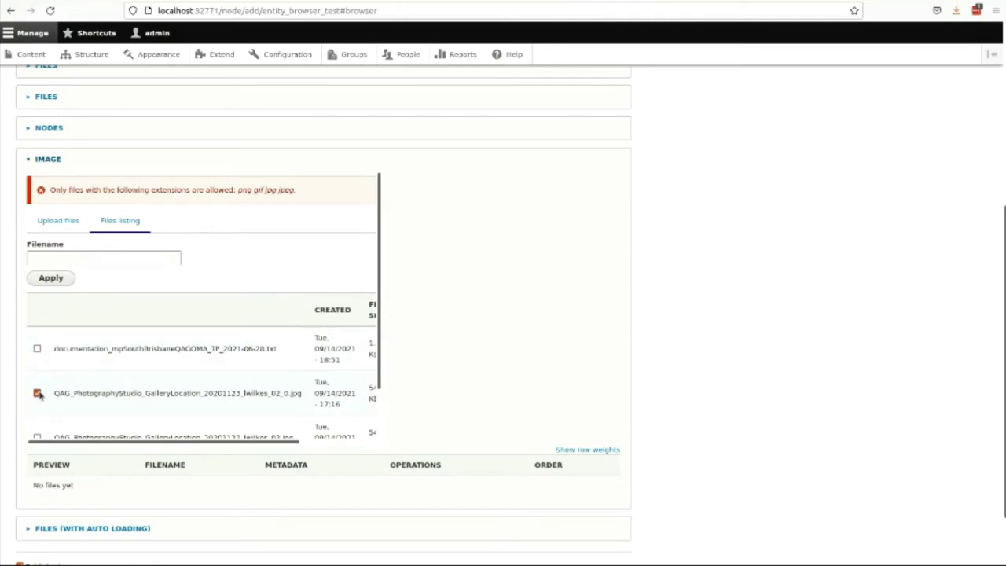
{"action": "left_click", "coordinate": [50, 279]}
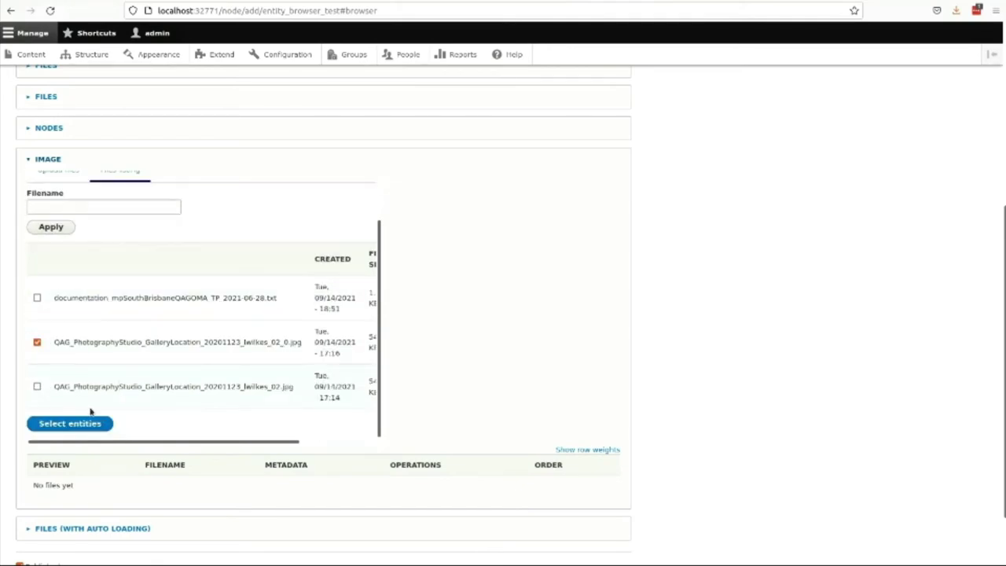
{"action": "left_click", "coordinate": [83, 427]}
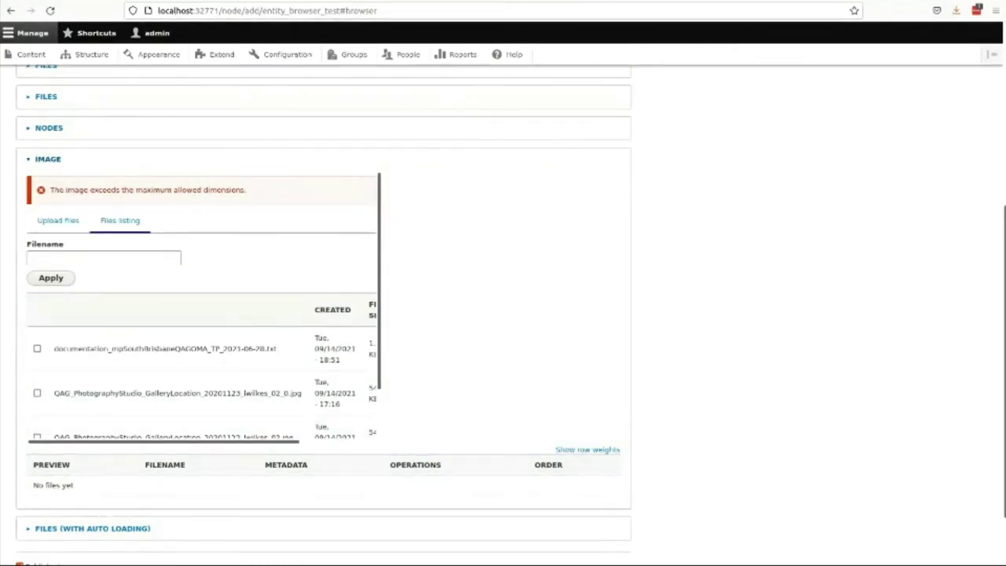
Return to the presentation and advance through the "Powerful, less well known" section slide to the Tome slide
{"action": "key", "text": "alt+Tab"}
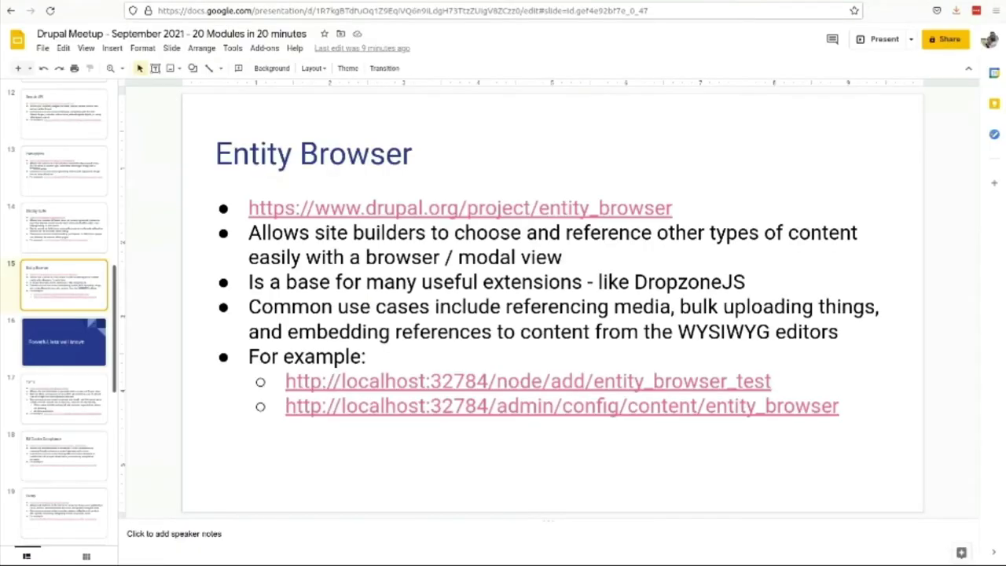
{"action": "left_click", "coordinate": [44, 340]}
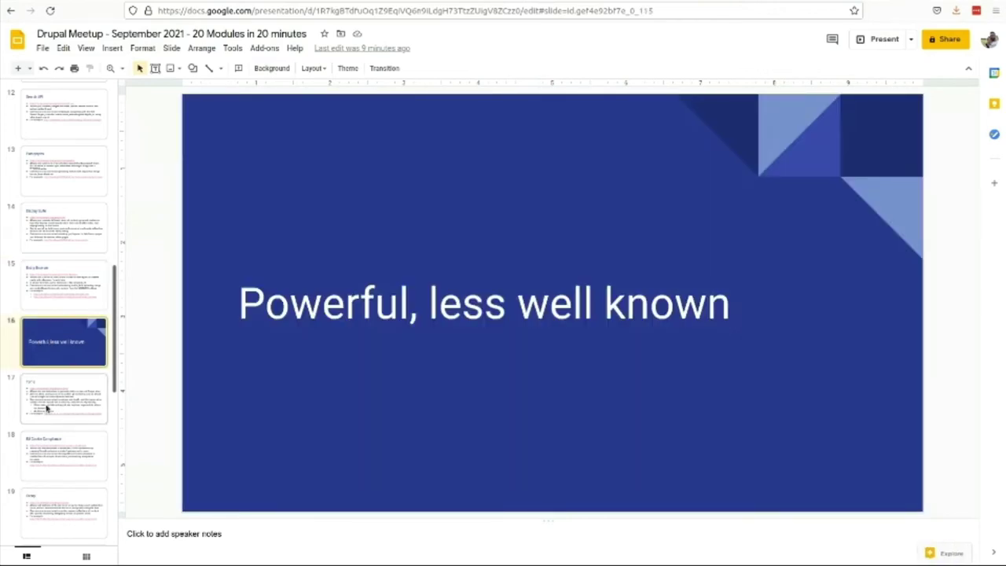
{"action": "left_click", "coordinate": [54, 401]}
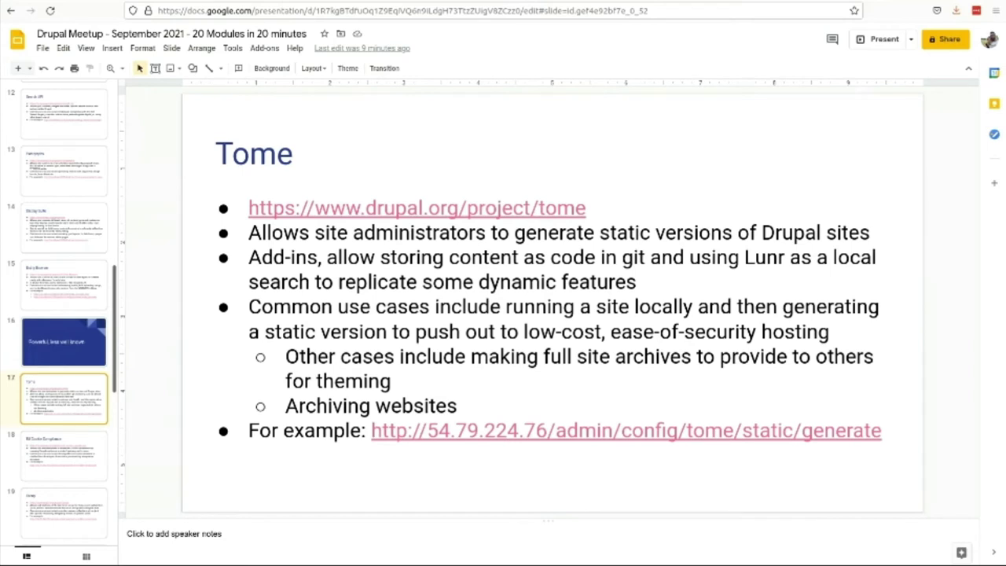
Switch to the Drupal site and look through the module list for the Tome modules
{"action": "key", "text": "alt+Tab"}
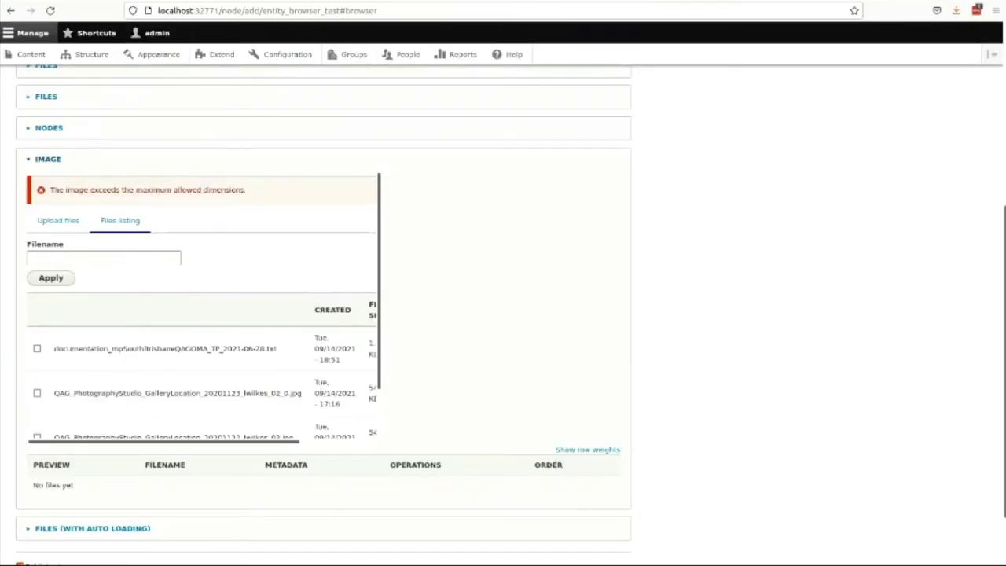
{"action": "left_click", "coordinate": [219, 58]}
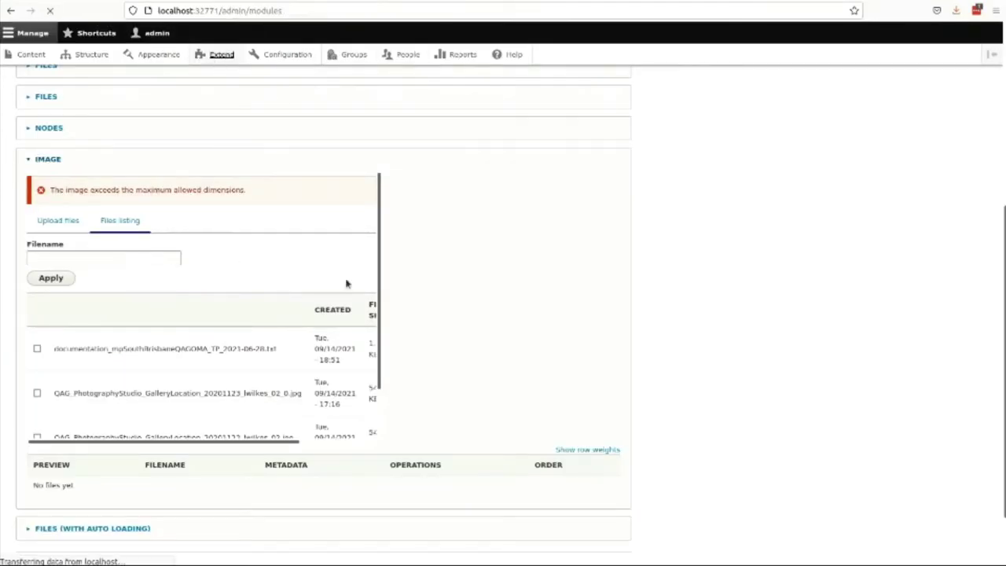
{"action": "scroll", "coordinate": [345, 291], "scroll_direction": "down", "scroll_amount": 8}
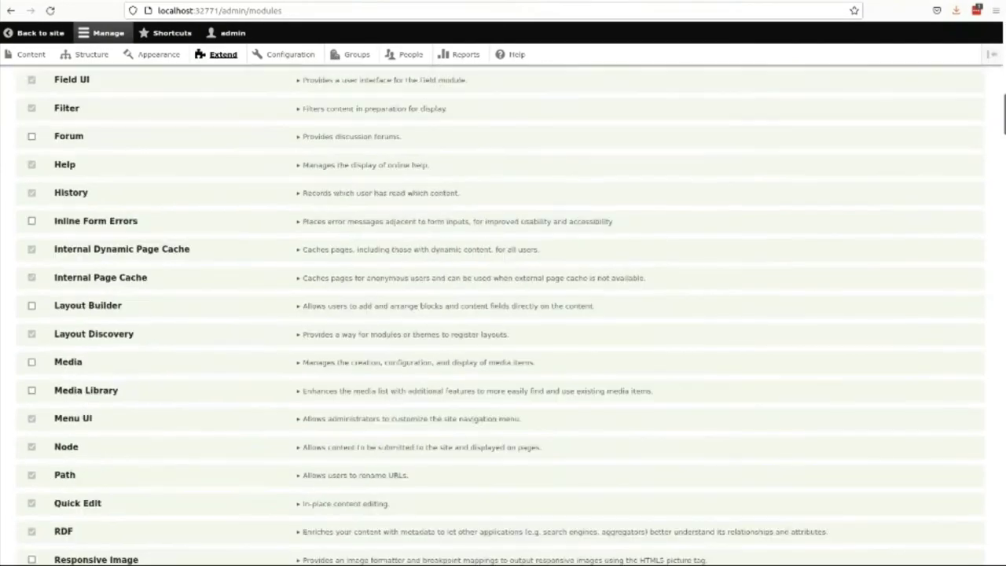
{"action": "scroll", "coordinate": [963, 395], "scroll_direction": "down", "scroll_amount": 20}
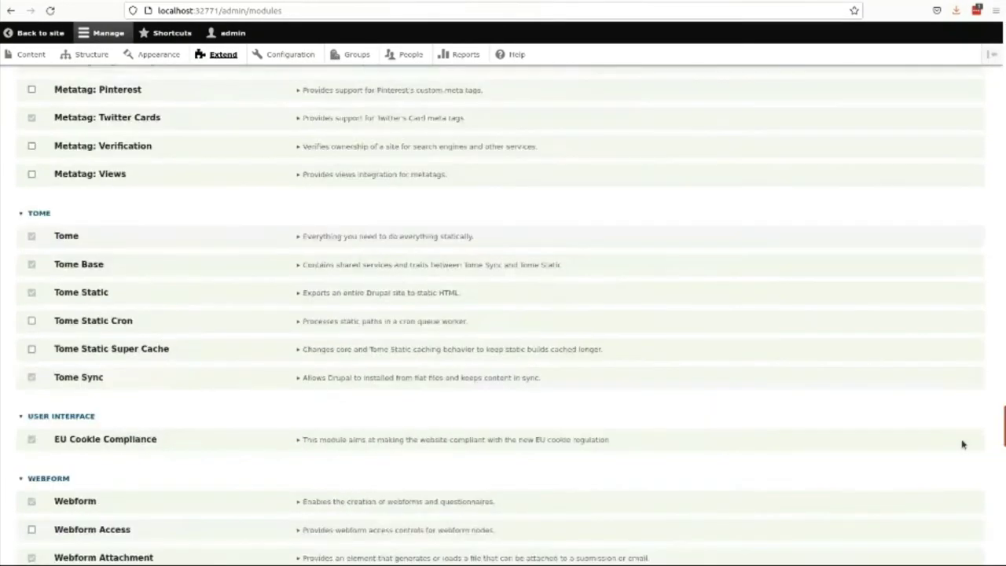
{"action": "scroll", "coordinate": [462, 367], "scroll_direction": "up", "scroll_amount": 1}
{"action": "scroll", "coordinate": [283, 341], "scroll_direction": "up", "scroll_amount": 5}
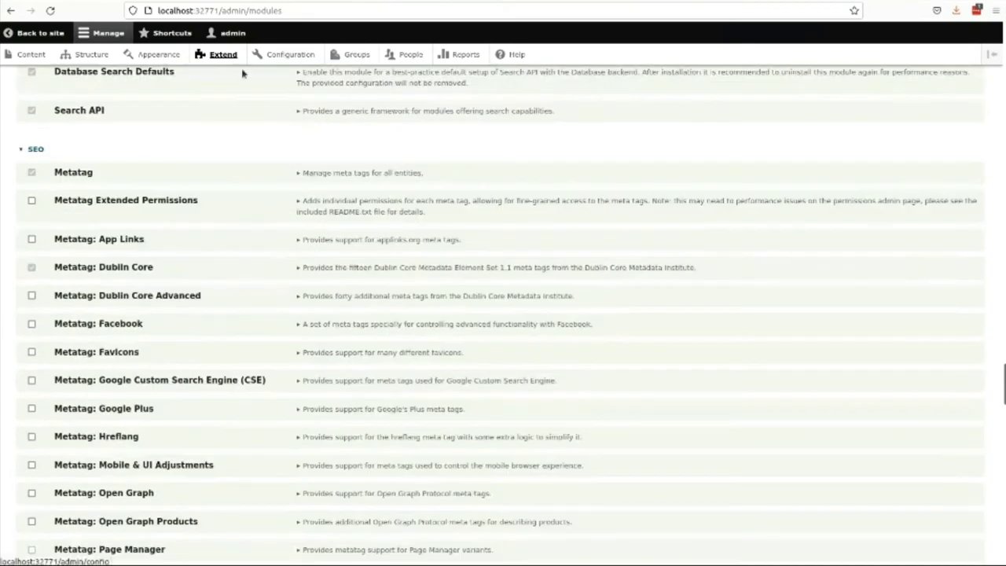
{"action": "left_click", "coordinate": [287, 54]}
{"action": "scroll", "coordinate": [165, 277], "scroll_direction": "down", "scroll_amount": 5}
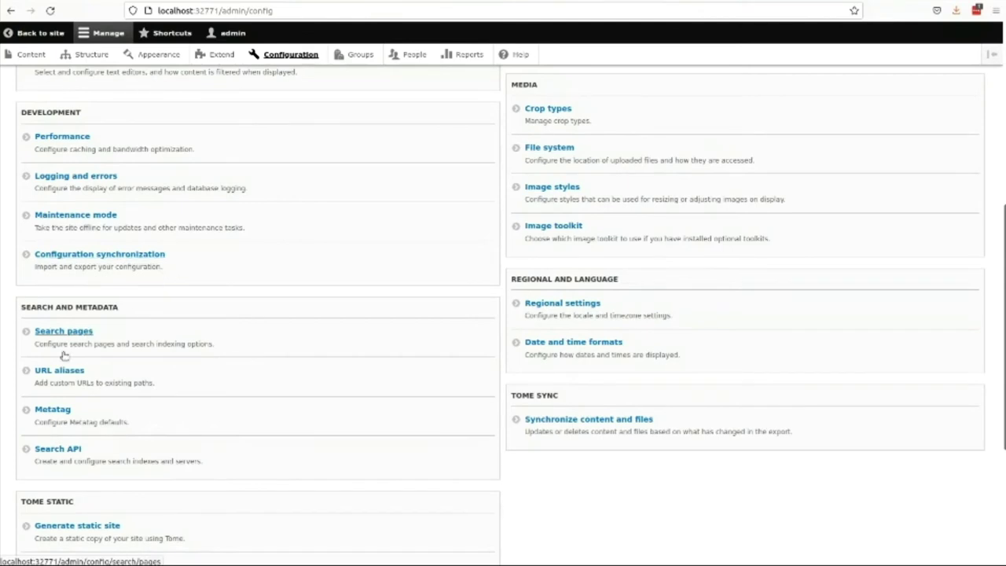
{"action": "scroll", "coordinate": [68, 370], "scroll_direction": "down", "scroll_amount": 3}
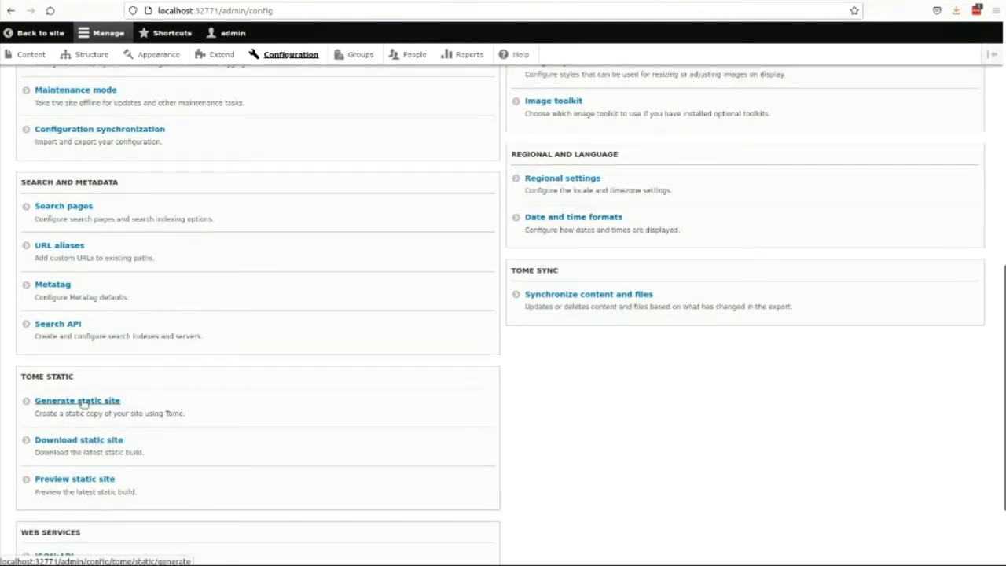
{"action": "left_click", "coordinate": [85, 400]}
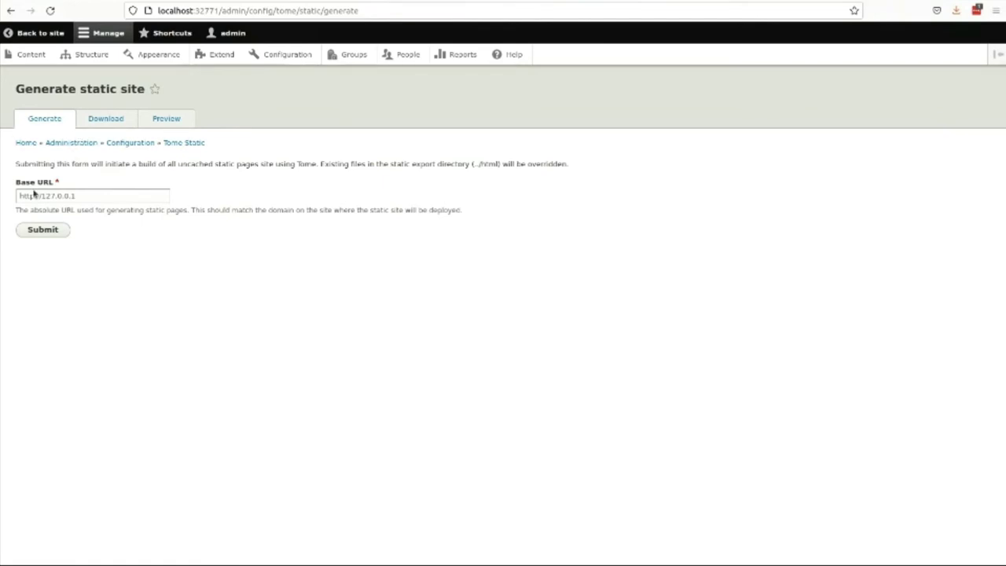
{"action": "left_click", "coordinate": [24, 234]}
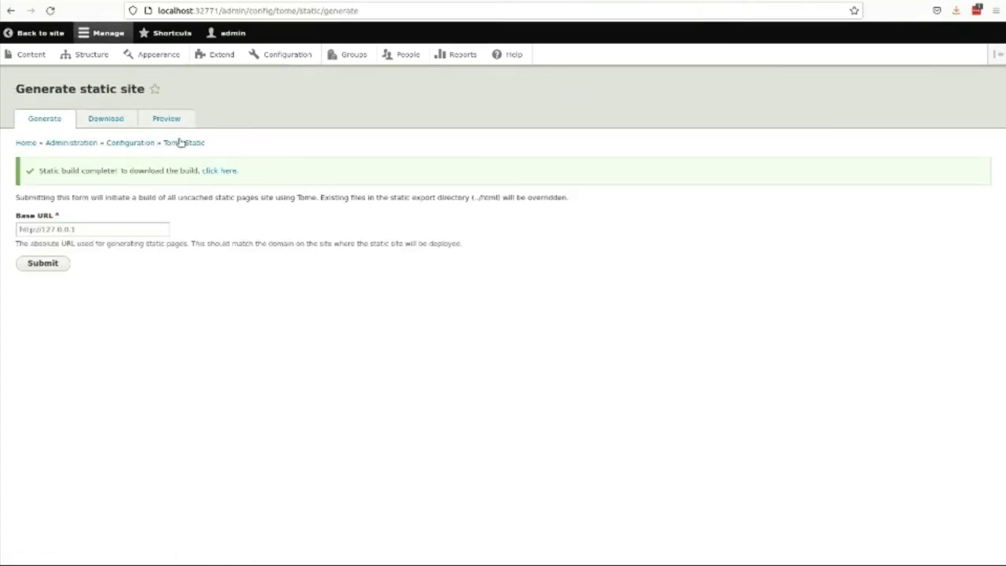
Preview the static build, view the Basic article testing page and the home page, and exit the preview
{"action": "left_click", "coordinate": [165, 120]}
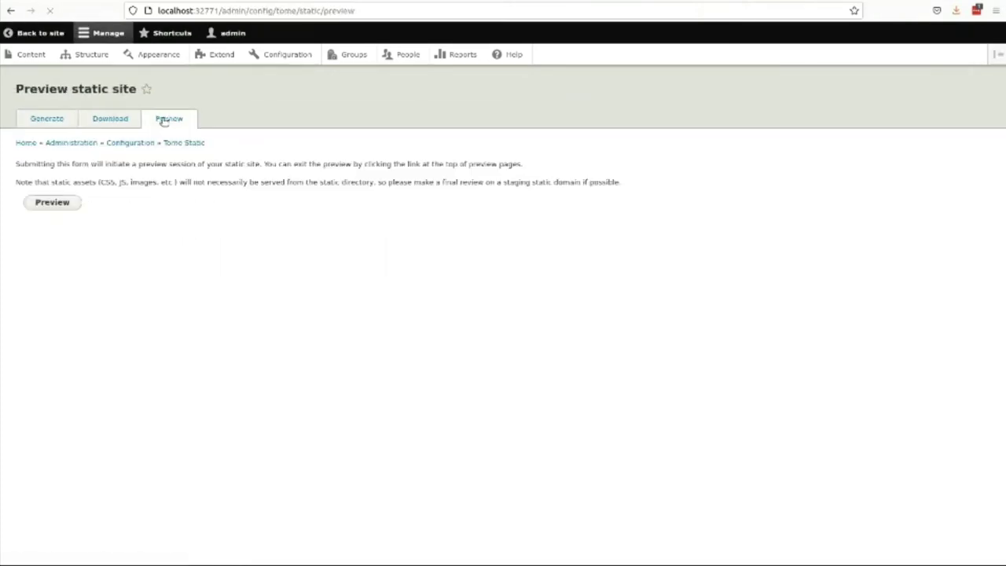
{"action": "left_click", "coordinate": [64, 202]}
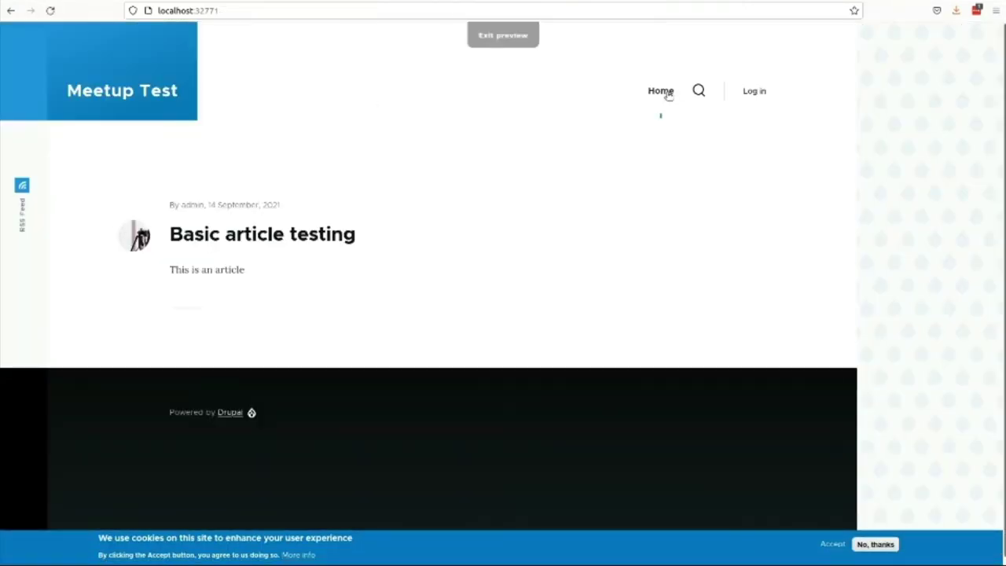
{"action": "left_click", "coordinate": [280, 238]}
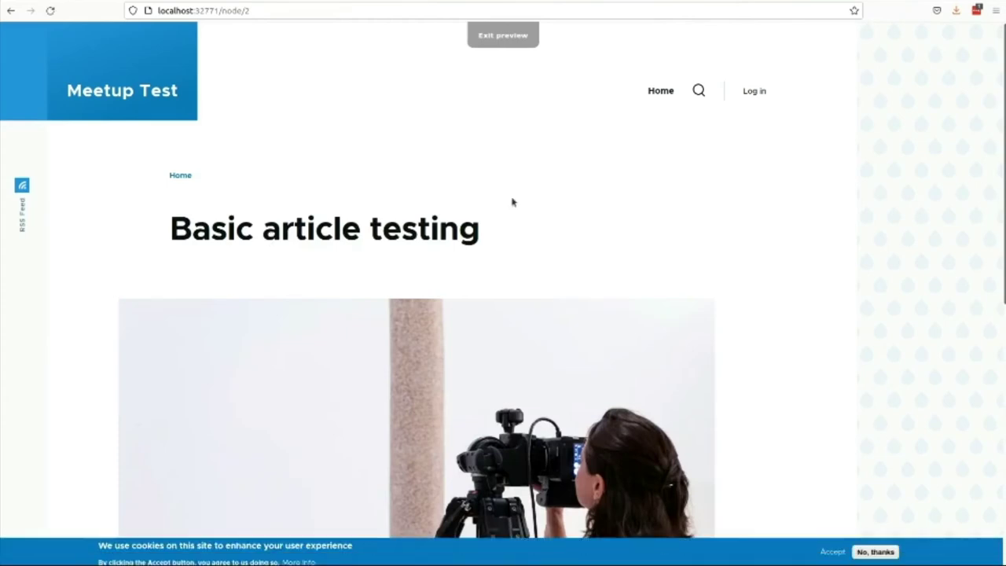
{"action": "scroll", "coordinate": [512, 199], "scroll_direction": "down", "scroll_amount": 5}
{"action": "scroll", "coordinate": [516, 187], "scroll_direction": "up", "scroll_amount": 5}
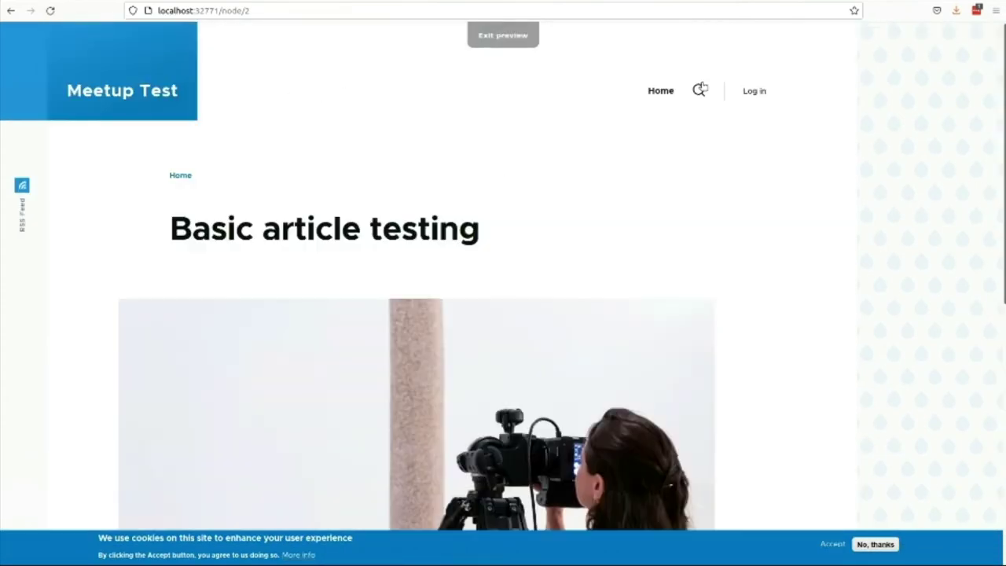
{"action": "left_click", "coordinate": [658, 93]}
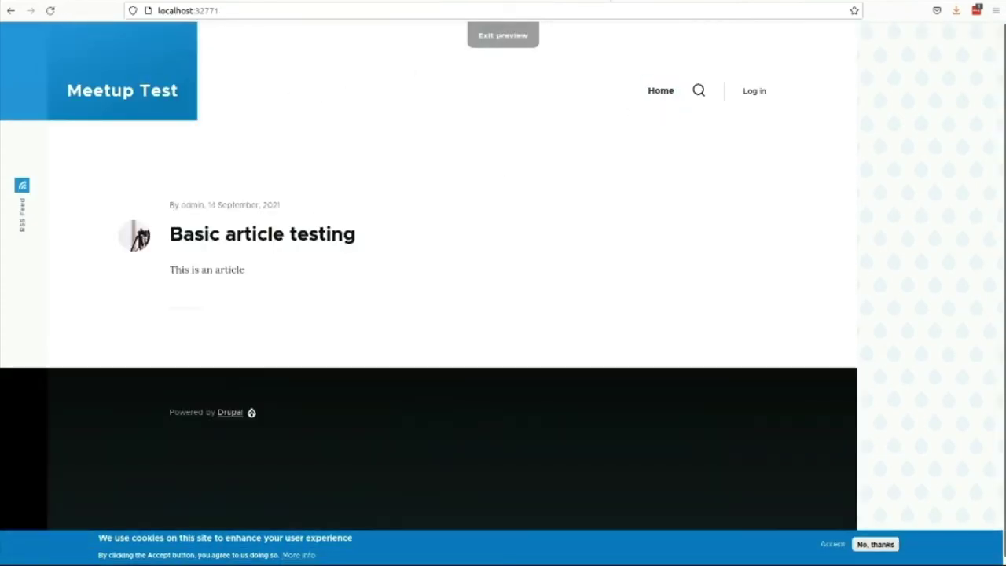
{"action": "left_click", "coordinate": [500, 40]}
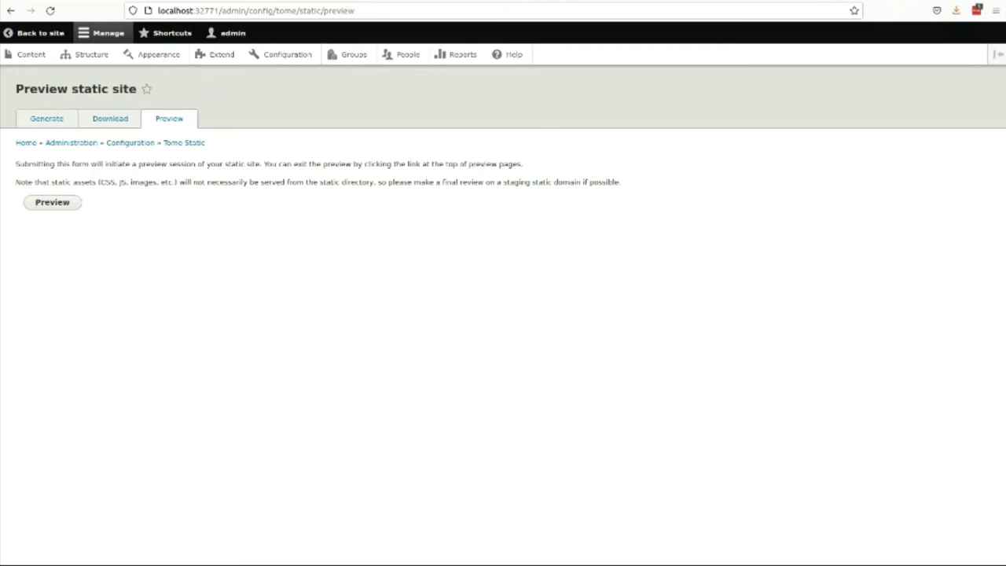
Show the EU Cookie Compliance slide in the presentation, and open the module's settings on the Drupal site
{"action": "left_click", "coordinate": [493, 6]}
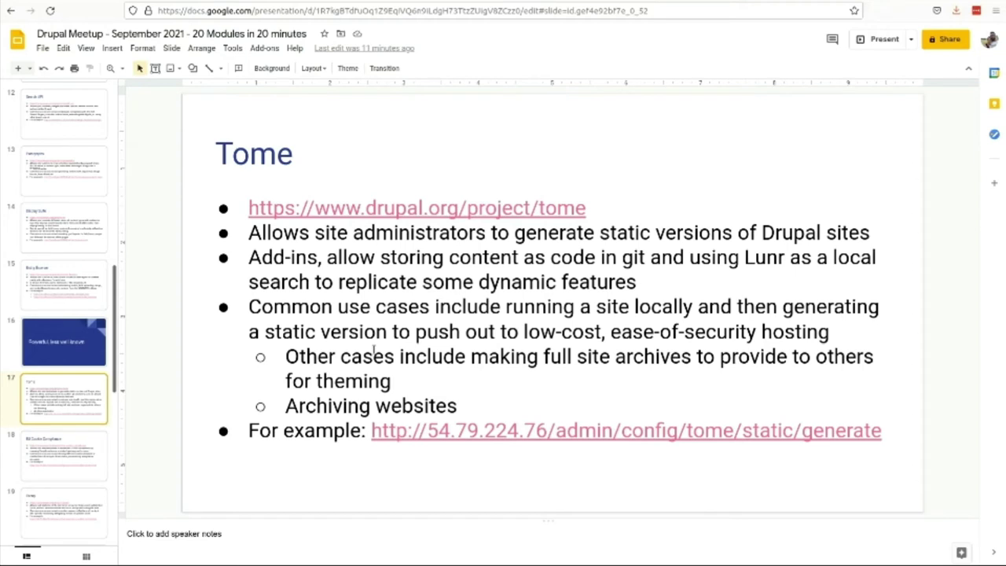
{"action": "left_click", "coordinate": [80, 445]}
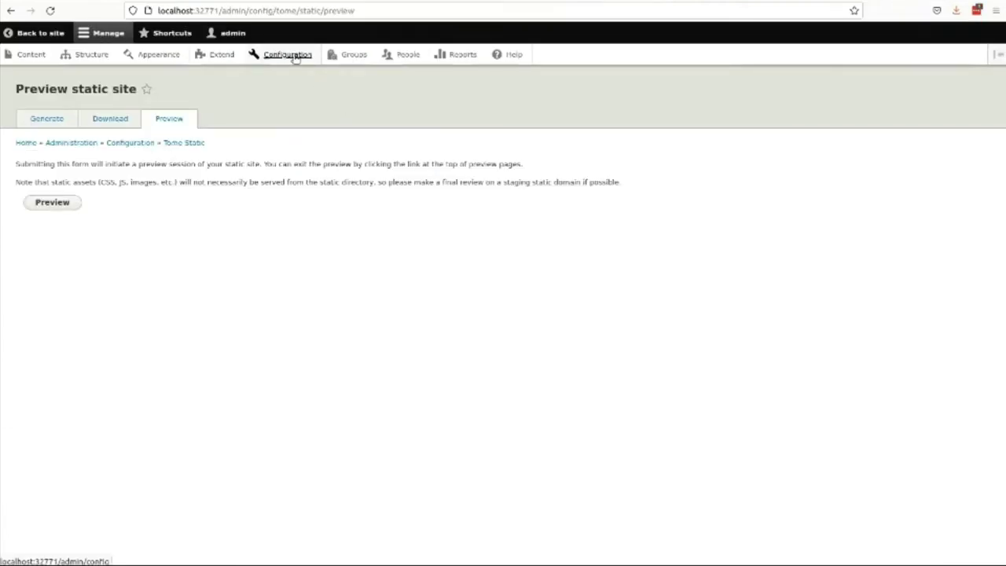
{"action": "left_click", "coordinate": [293, 57]}
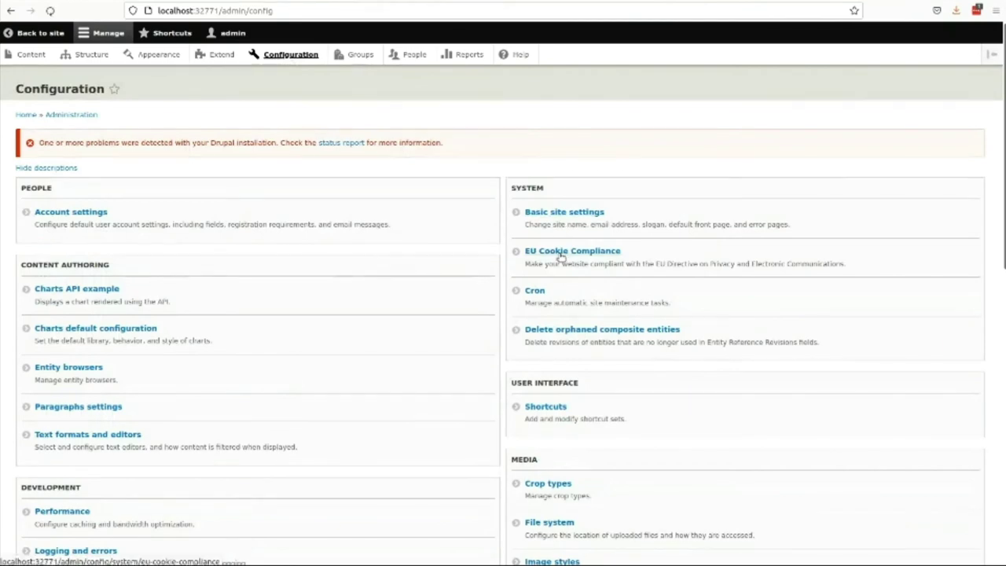
{"action": "left_click", "coordinate": [554, 256]}
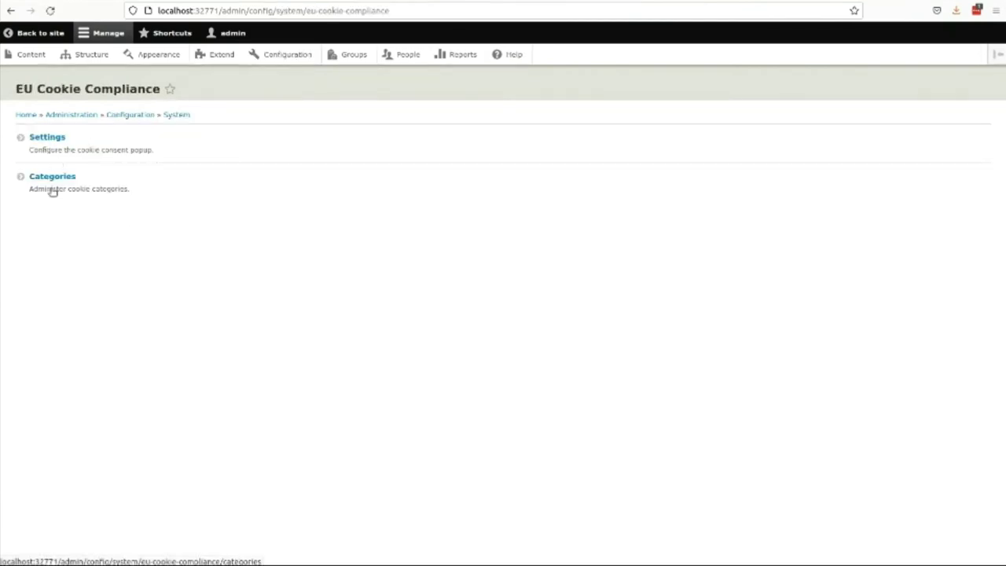
{"action": "left_click", "coordinate": [46, 137]}
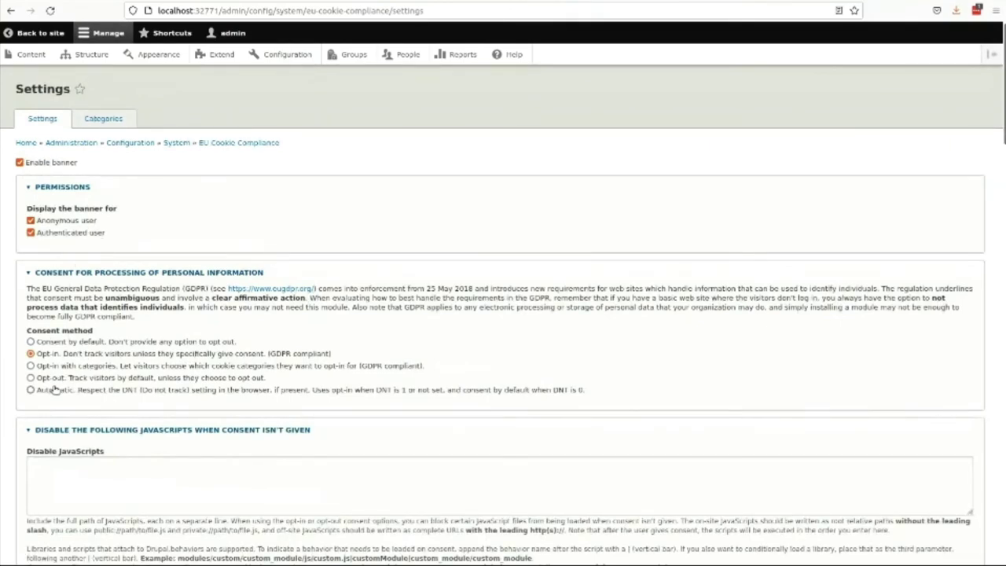
Look through the cookie settings for consent method, disabled JavaScripts, cookie handling, consent storage and the information banner
{"action": "scroll", "coordinate": [57, 387], "scroll_direction": "down", "scroll_amount": 3}
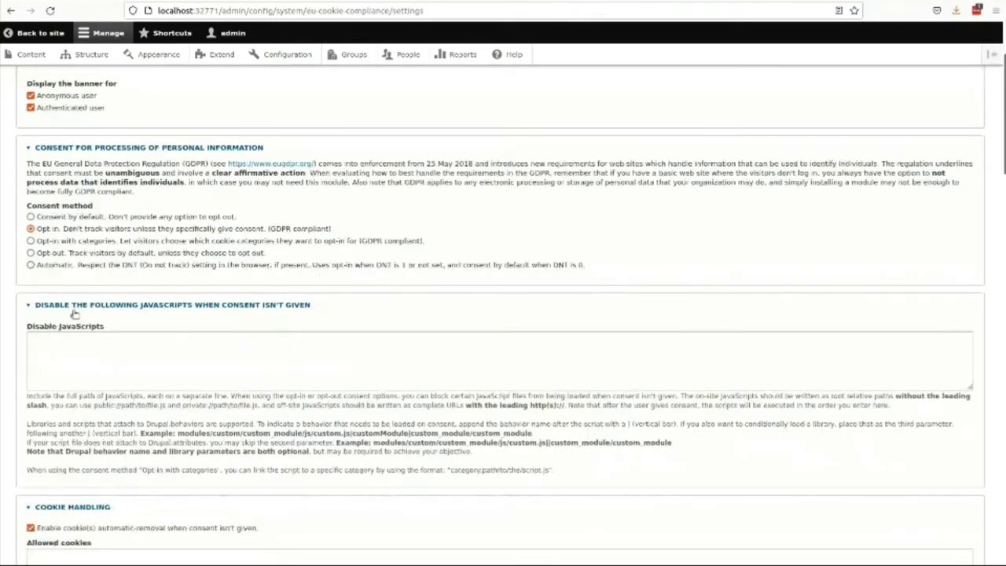
{"action": "left_click", "coordinate": [32, 354]}
{"action": "scroll", "coordinate": [175, 343], "scroll_direction": "down", "scroll_amount": 3}
{"action": "scroll", "coordinate": [175, 344], "scroll_direction": "down", "scroll_amount": 3}
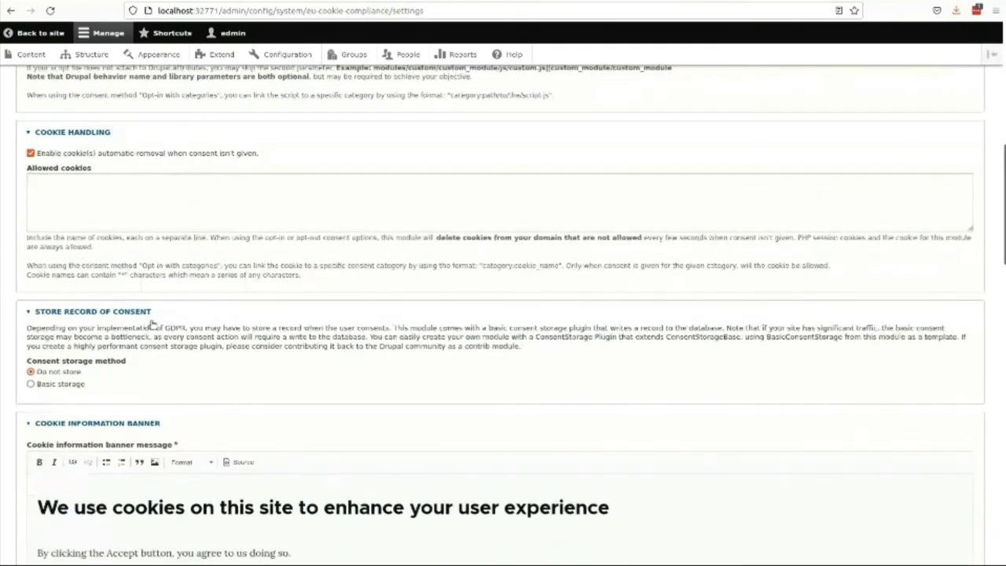
{"action": "scroll", "coordinate": [83, 294], "scroll_direction": "down", "scroll_amount": 3}
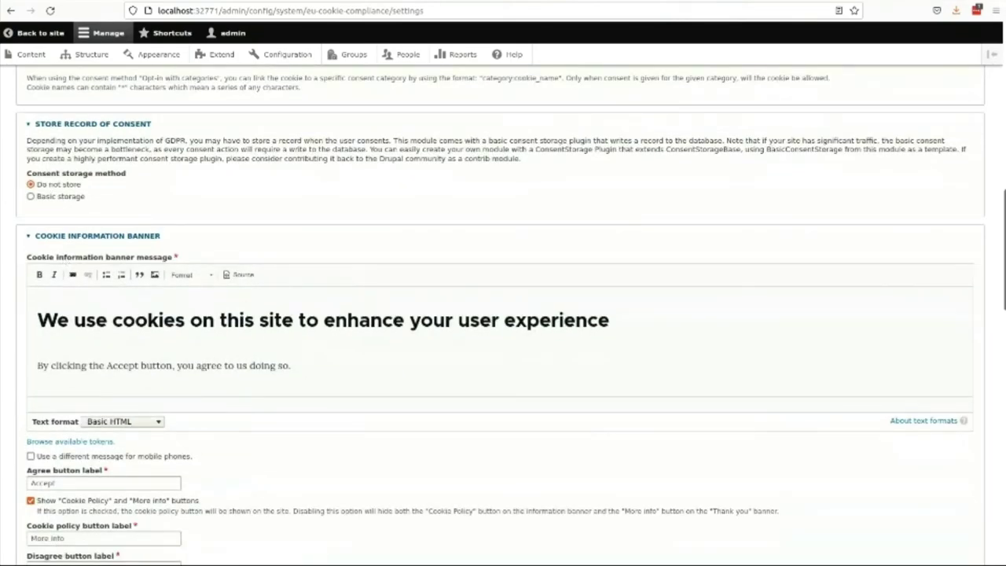
Return to the presentation and show the Group slide
{"action": "key", "text": "ctrl+Tab"}
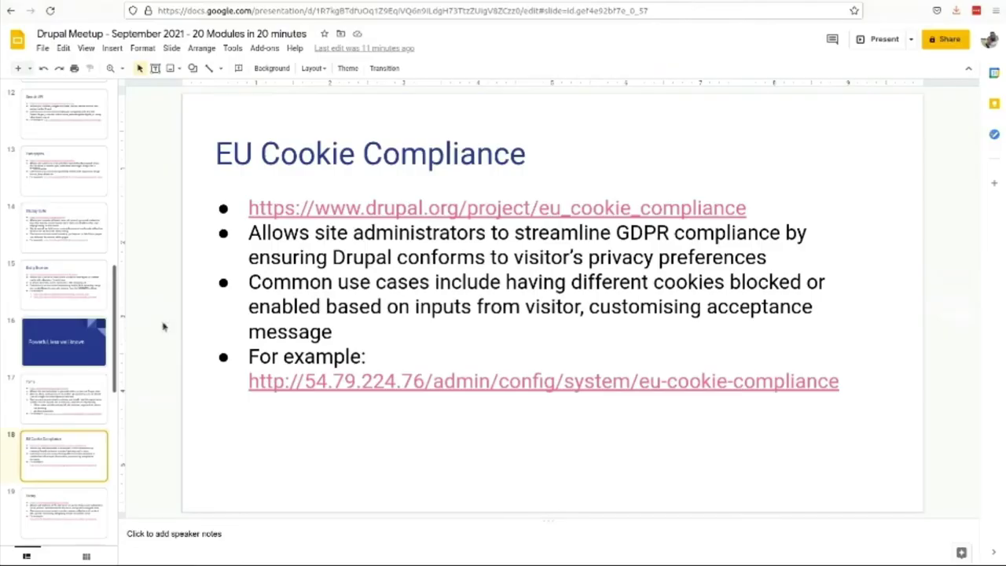
{"action": "scroll", "coordinate": [61, 354], "scroll_direction": "down", "scroll_amount": 2}
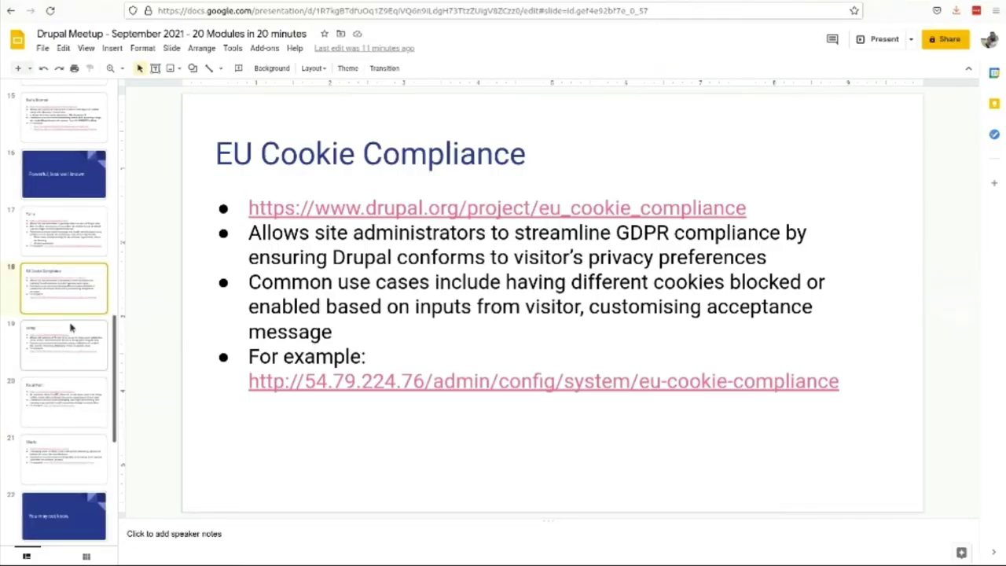
{"action": "left_click", "coordinate": [71, 328]}
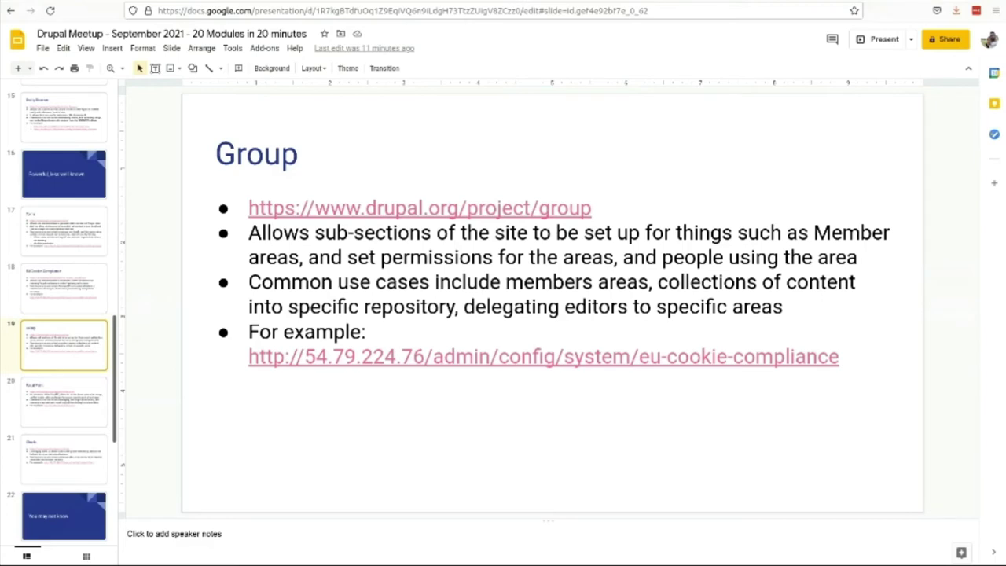
Switch to the Drupal site, view the Groups and Group types pages, and look at the form for adding a group type
{"action": "key", "text": "alt+Tab"}
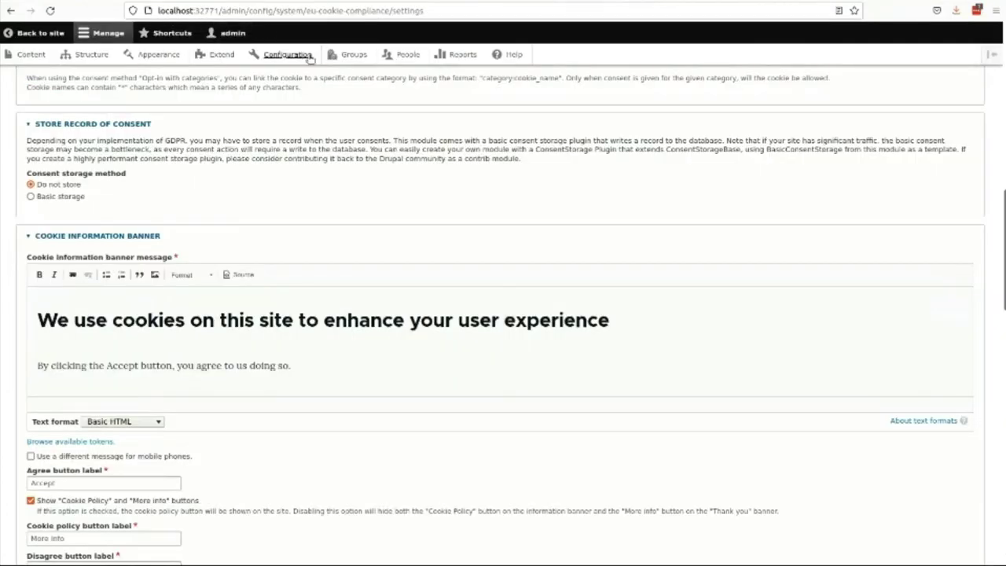
{"action": "left_click", "coordinate": [351, 59]}
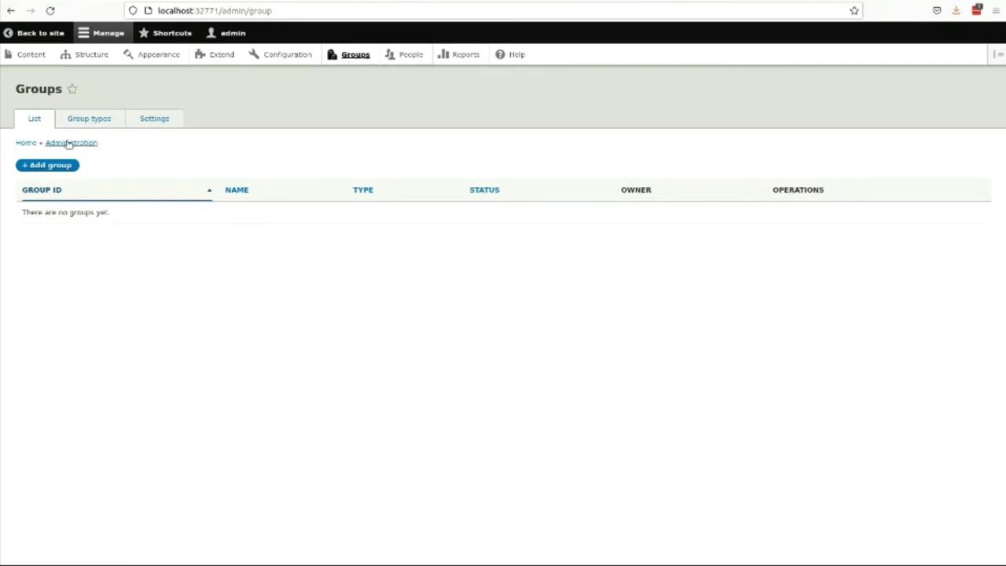
{"action": "left_click", "coordinate": [85, 120]}
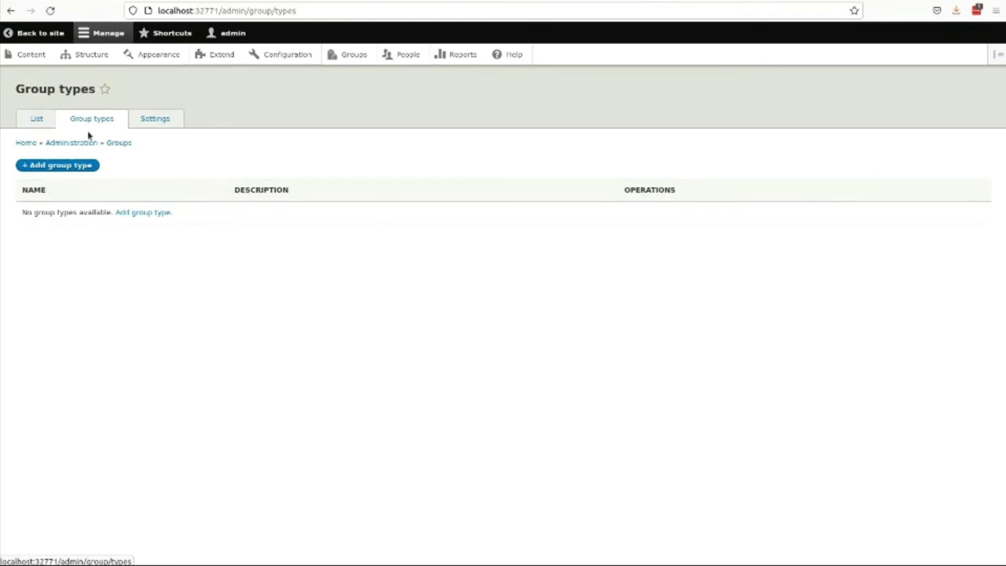
{"action": "left_click", "coordinate": [81, 166]}
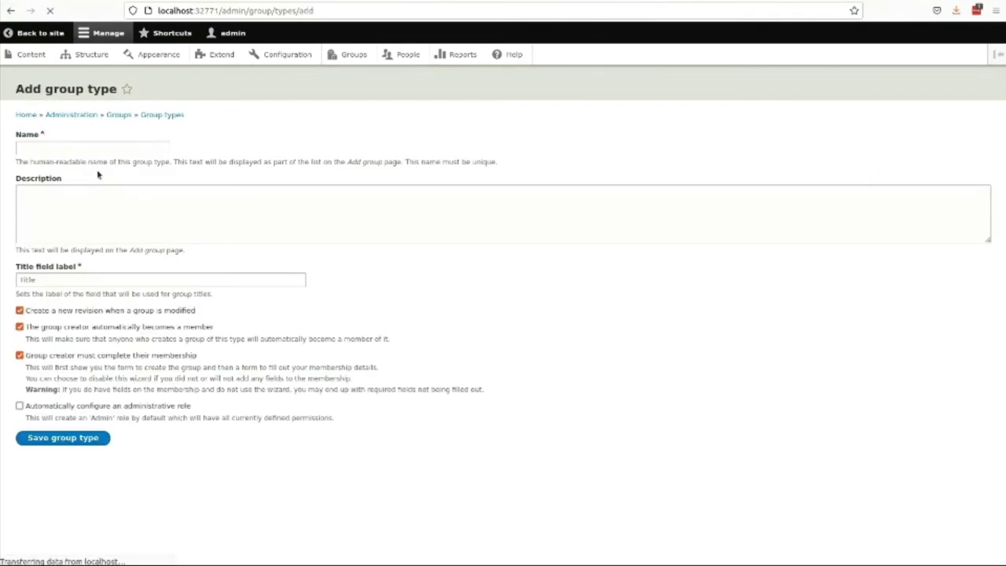
{"action": "left_click", "coordinate": [11, 10]}
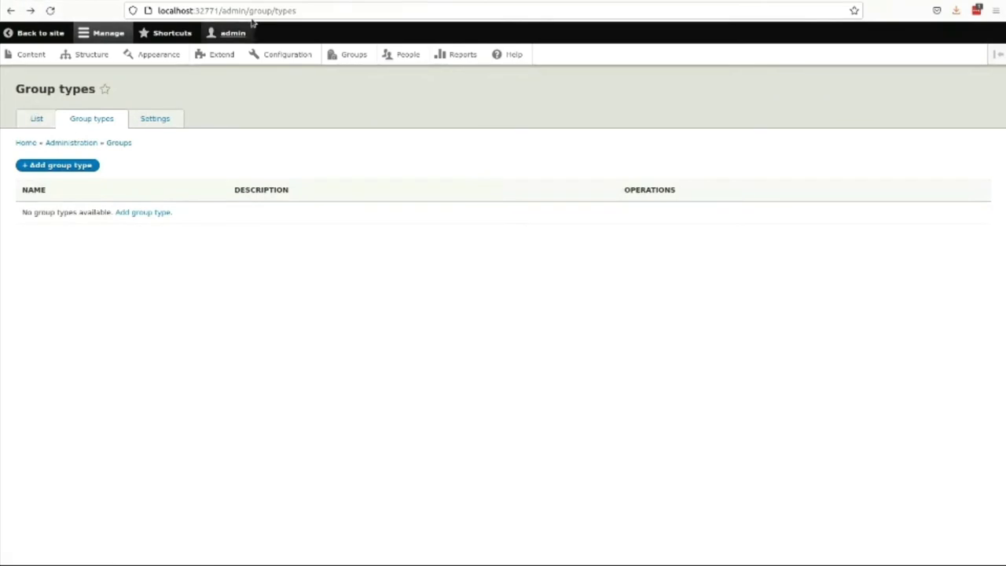
Show the Focal Point slide in the presentation, and open the Basic article testing article for editing on the Drupal site
{"action": "key", "text": "ctrl+Tab"}
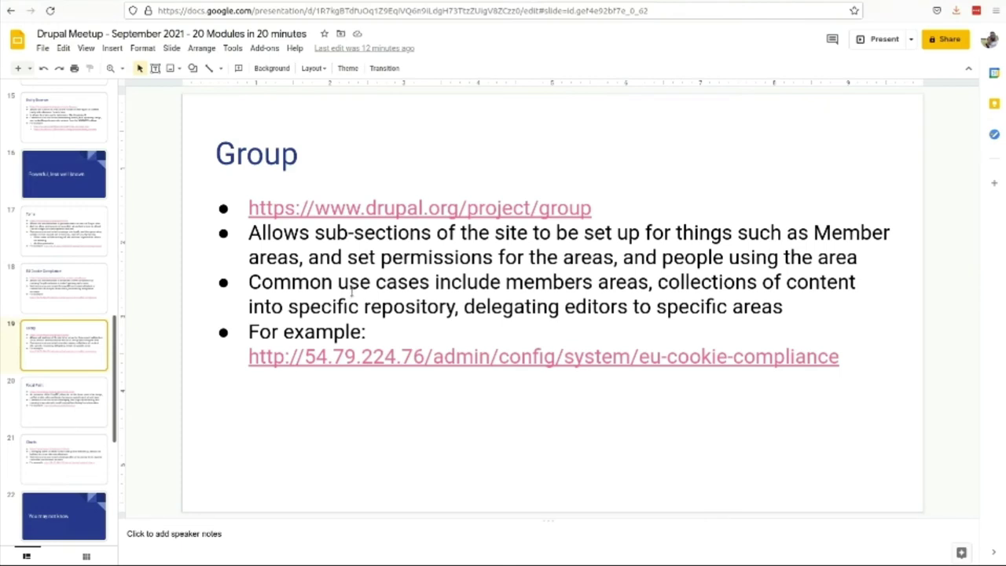
{"action": "left_click", "coordinate": [54, 388]}
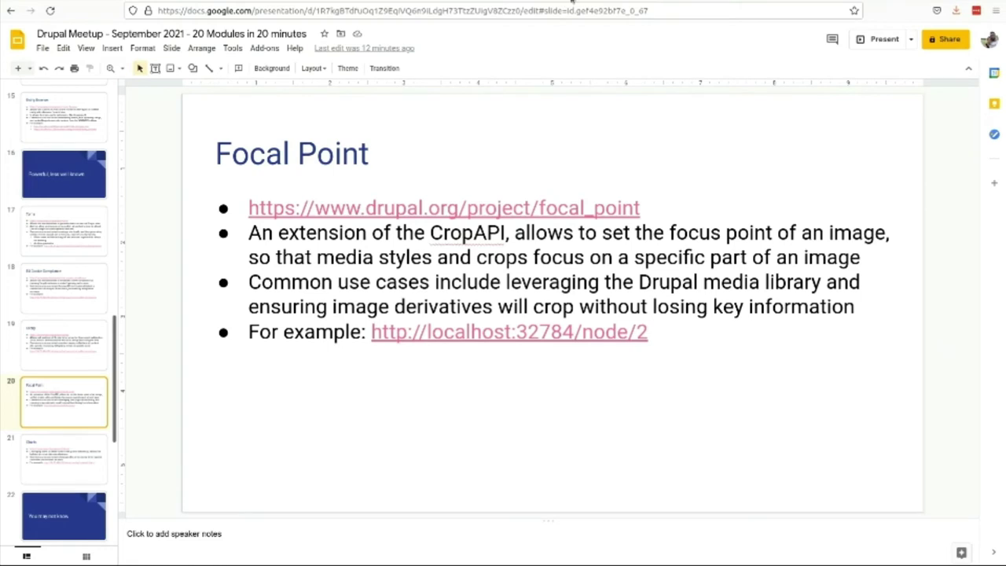
{"action": "key", "text": "alt+Tab"}
{"action": "left_click", "coordinate": [33, 55]}
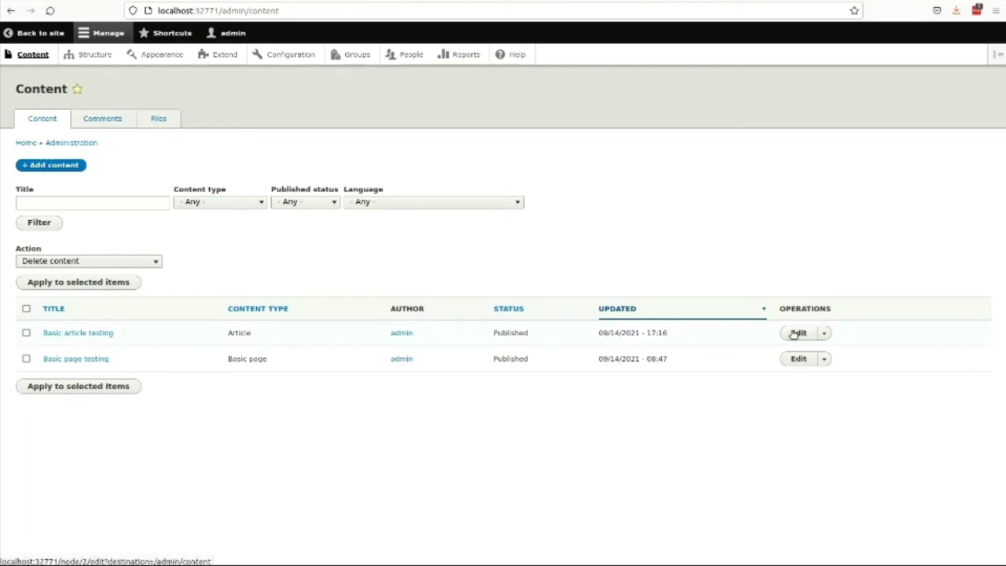
{"action": "left_click", "coordinate": [795, 333]}
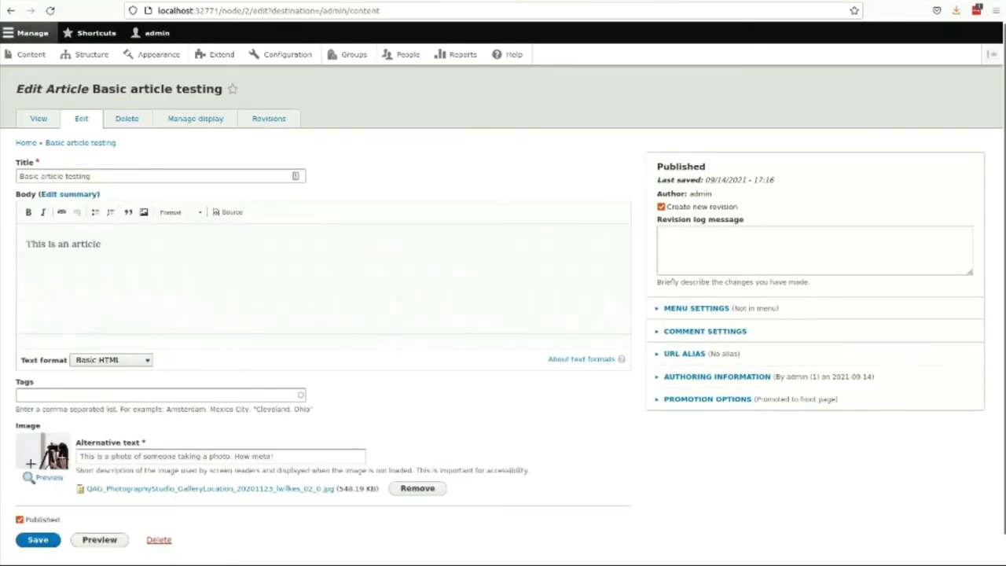
Preview the article's original image, and enlarge the page to 240% to examine the focal point marker on the image thumbnail
{"action": "left_click", "coordinate": [49, 481]}
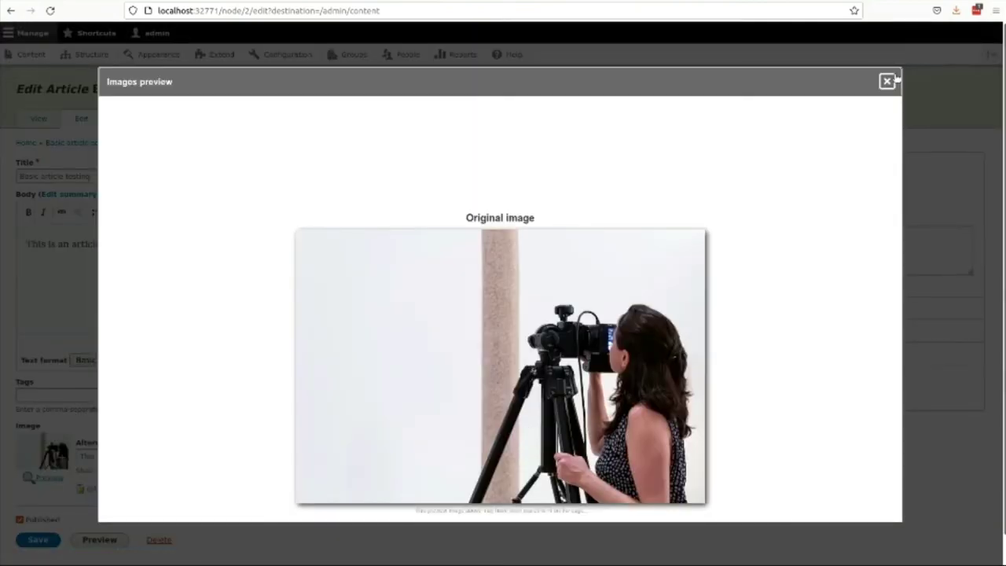
{"action": "left_click", "coordinate": [888, 84]}
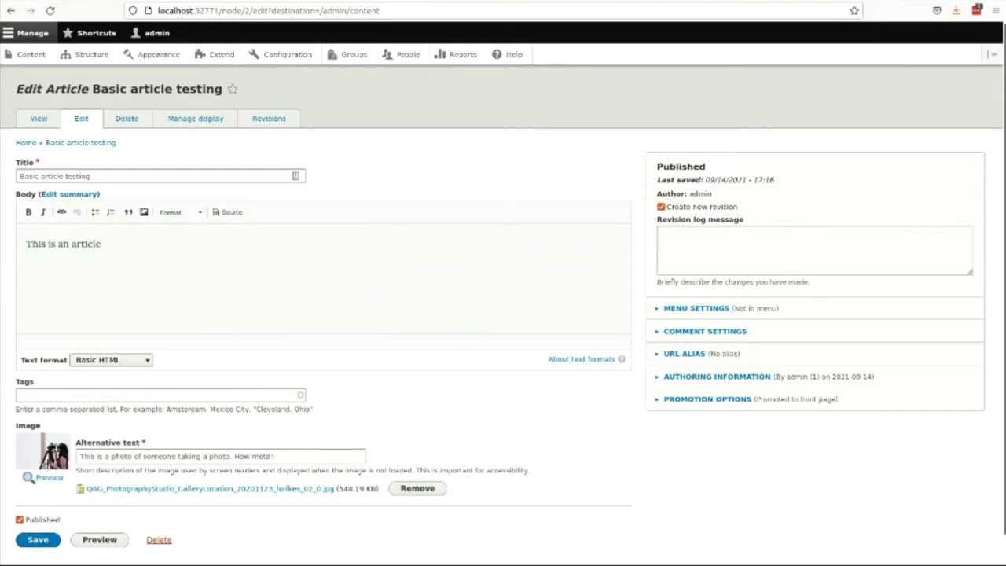
{"action": "key", "text": "ctrl+plus"}
{"action": "key", "text": "ctrl+plus"}
{"action": "key", "text": "ctrl+plus"}
{"action": "key", "text": "ctrl+plus"}
{"action": "key", "text": "ctrl+plus"}
{"action": "key", "text": "ctrl+plus"}
{"action": "key", "text": "ctrl+plus"}
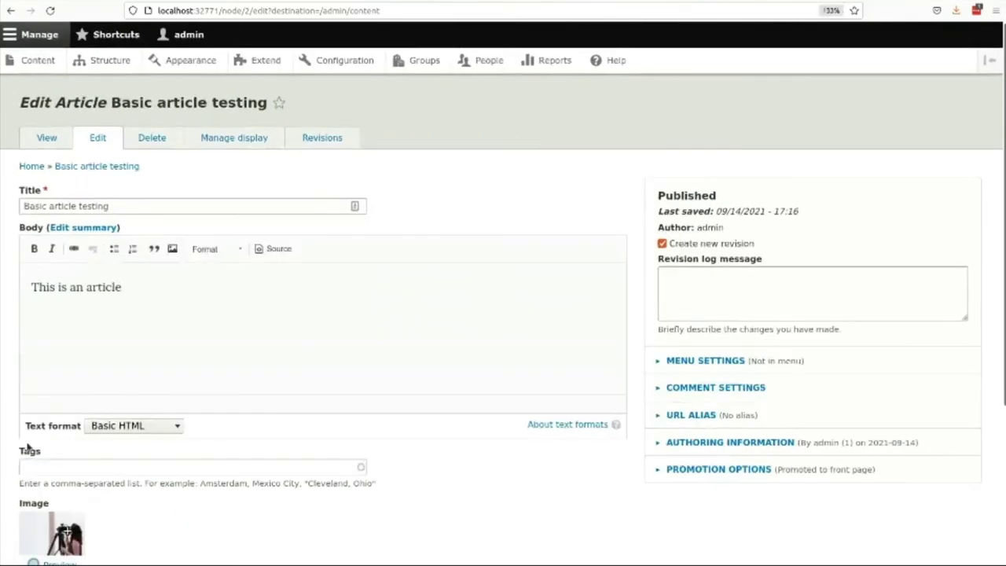
{"action": "scroll", "coordinate": [539, 192], "scroll_direction": "down", "scroll_amount": 15}
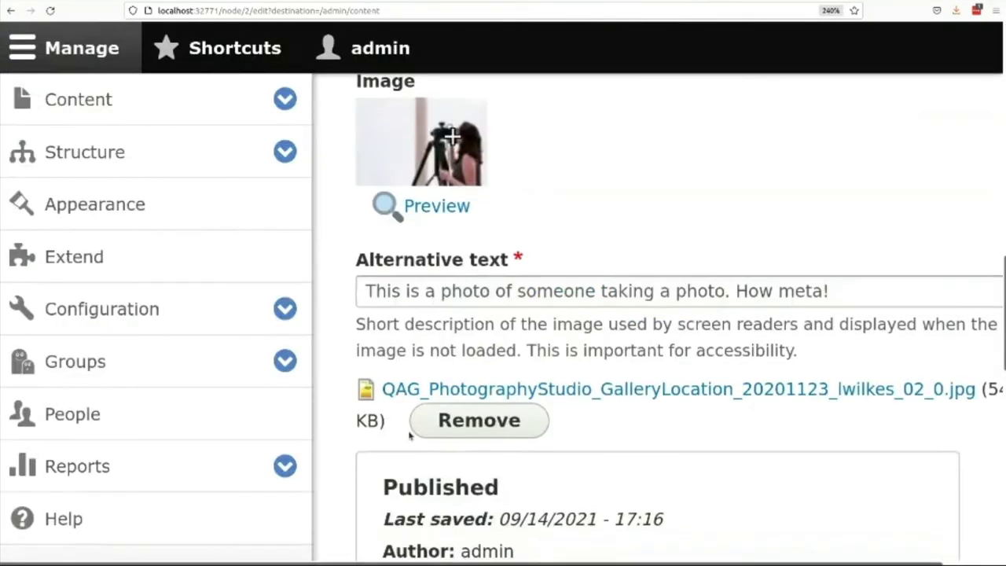
{"action": "scroll", "coordinate": [404, 440], "scroll_direction": "up", "scroll_amount": 4}
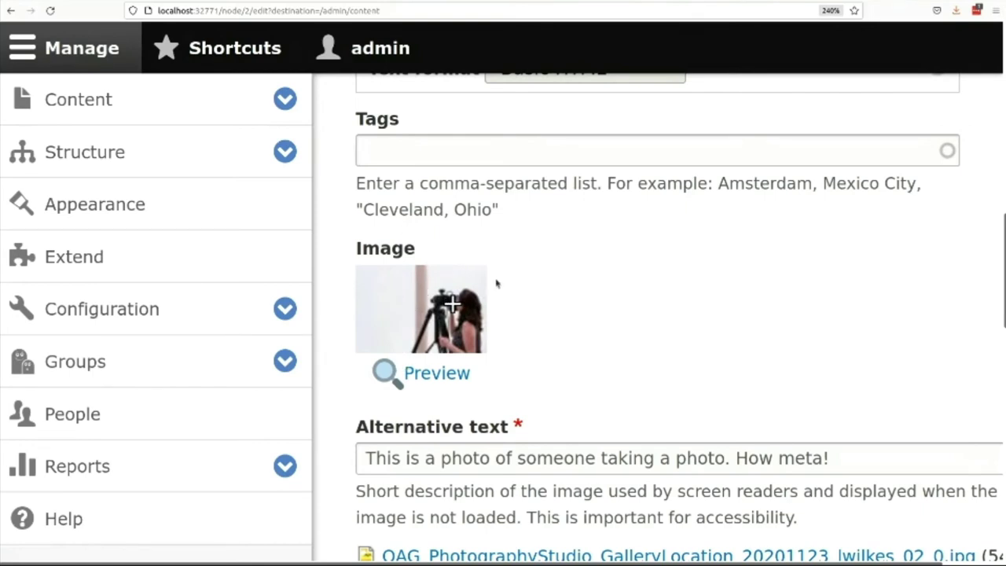
Restore the article edit page to its default zoom, and show the Charts slide in the presentation
{"action": "key", "text": "ctrl+0"}
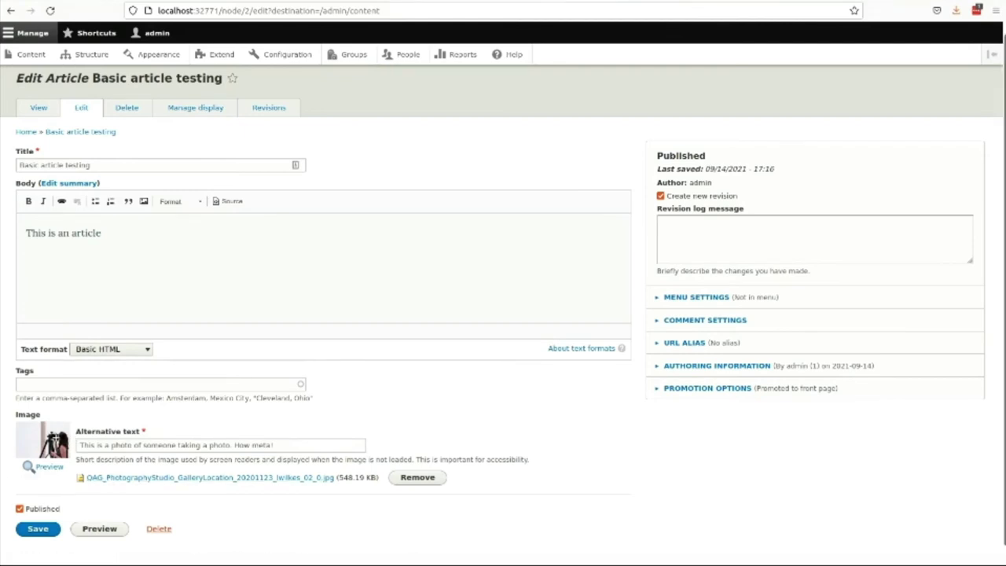
{"action": "key", "text": "ctrl+Tab"}
{"action": "left_click", "coordinate": [47, 451]}
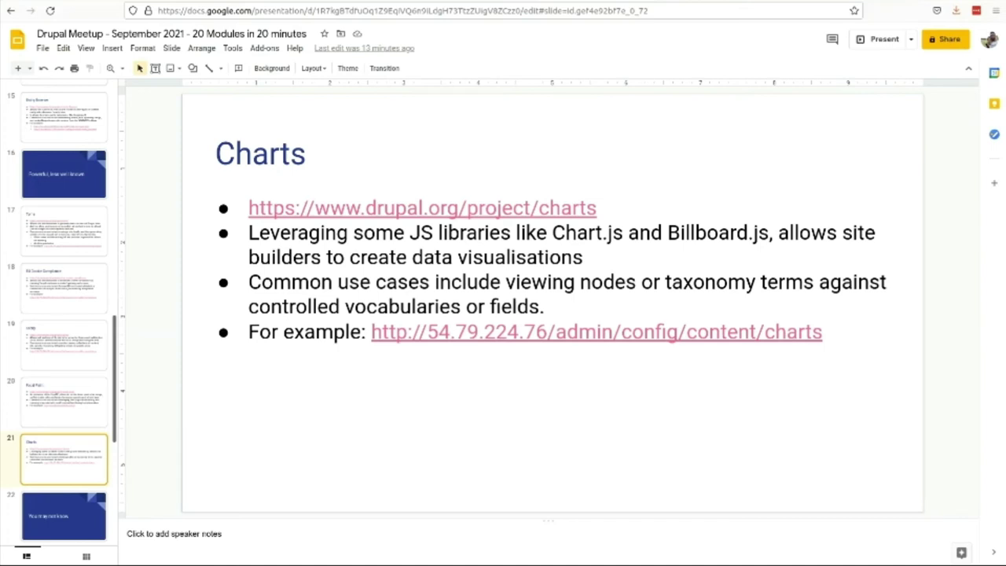
Switch to the Drupal site, view the Charts API example page, and return to the Configuration page
{"action": "key", "text": "ctrl+Tab"}
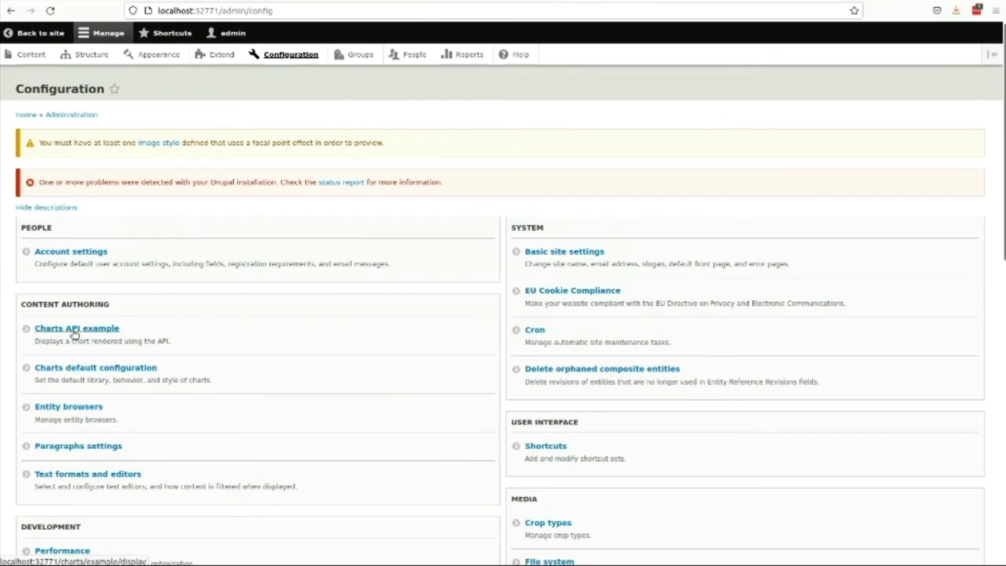
{"action": "left_click", "coordinate": [75, 330]}
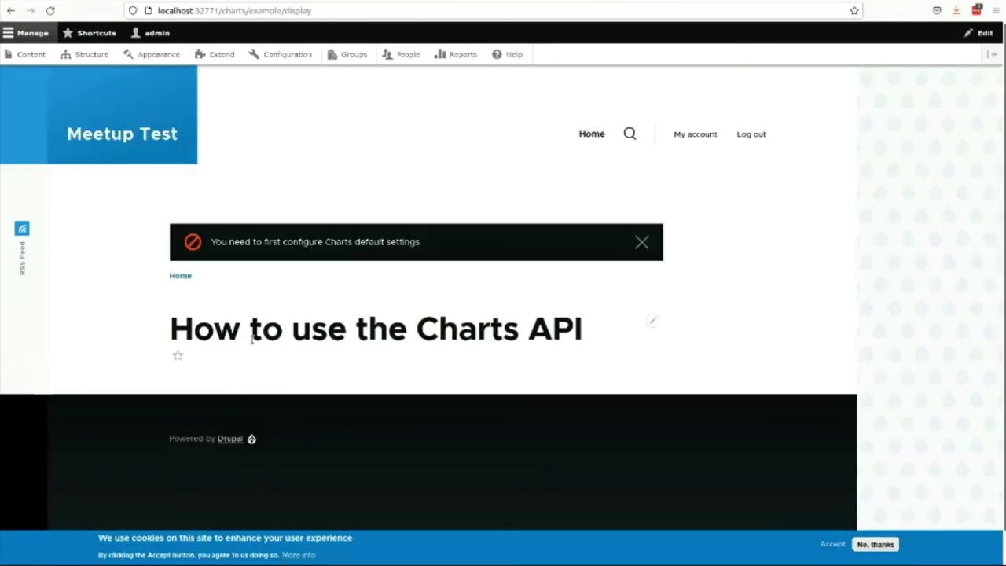
{"action": "left_click", "coordinate": [11, 11]}
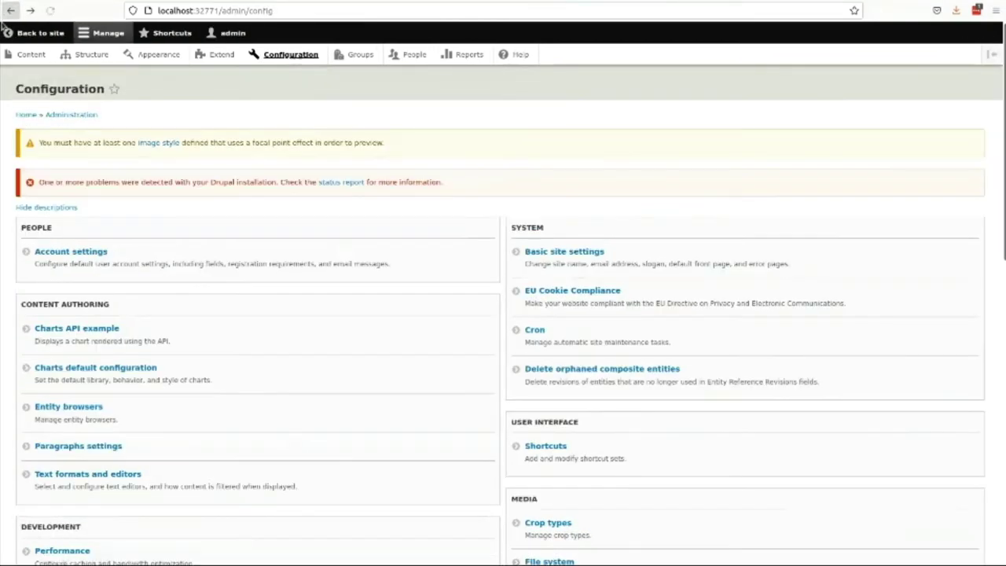
In the default chart configuration, choose Billboard.js as the charting library and look over the display settings
{"action": "scroll", "coordinate": [71, 385], "scroll_direction": "down", "scroll_amount": 1}
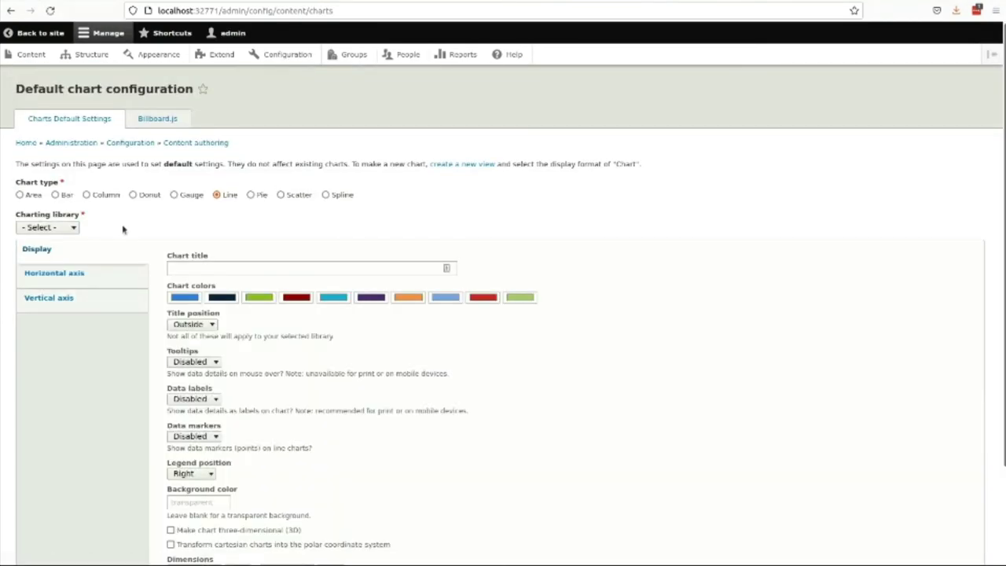
{"action": "left_click", "coordinate": [71, 227]}
{"action": "left_click", "coordinate": [61, 259]}
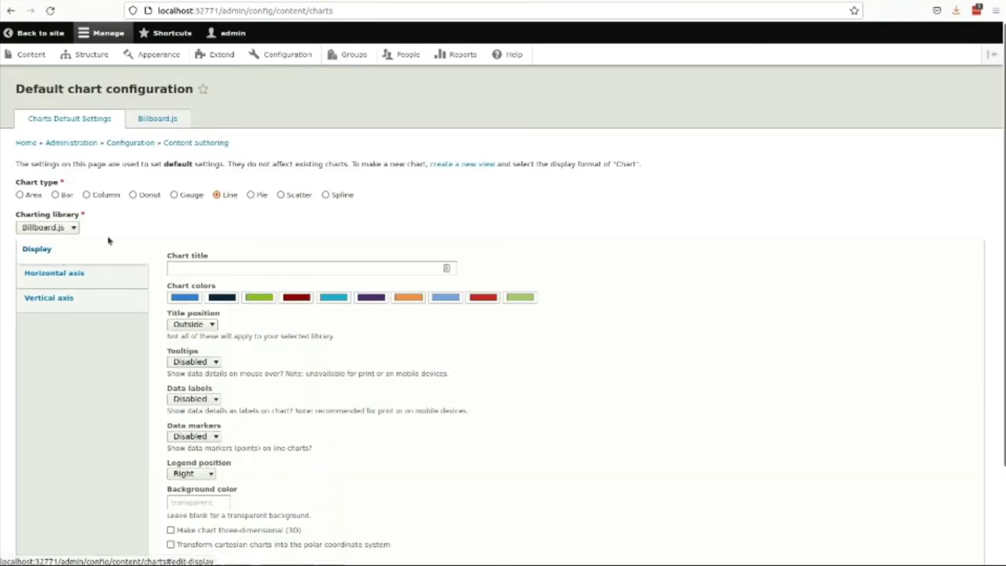
{"action": "scroll", "coordinate": [146, 231], "scroll_direction": "down", "scroll_amount": 2}
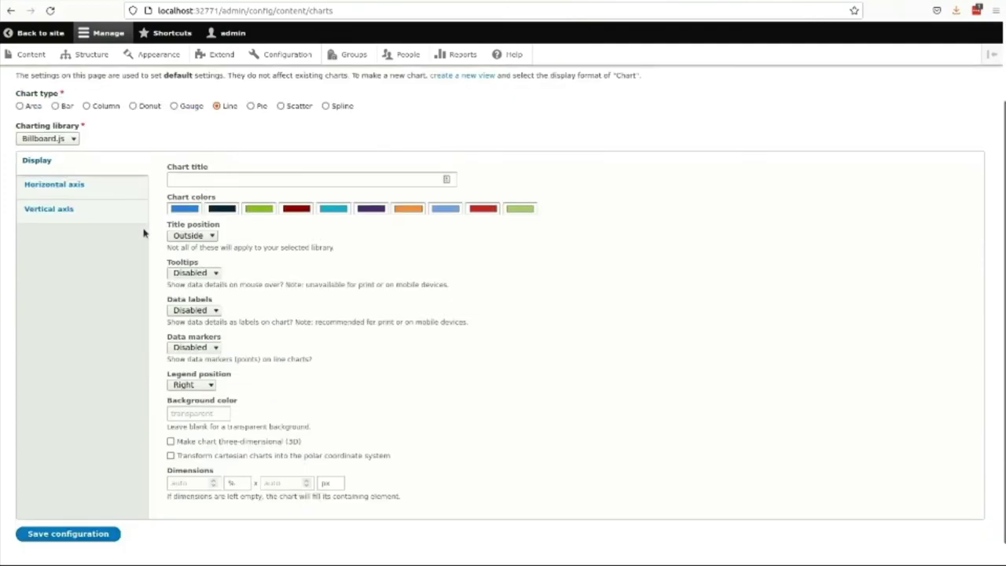
{"action": "scroll", "coordinate": [143, 232], "scroll_direction": "down", "scroll_amount": 1}
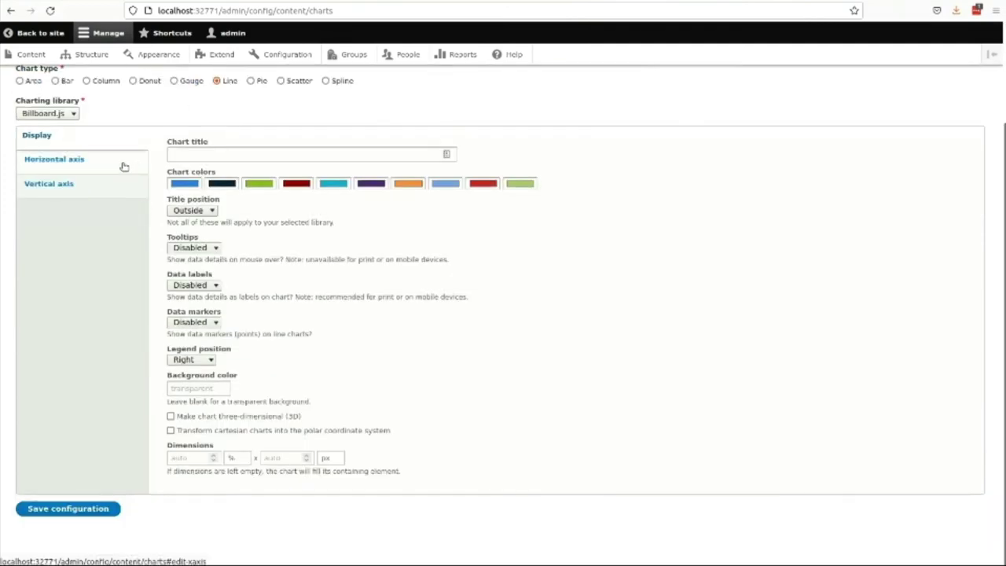
{"action": "scroll", "coordinate": [110, 196], "scroll_direction": "up", "scroll_amount": 3}
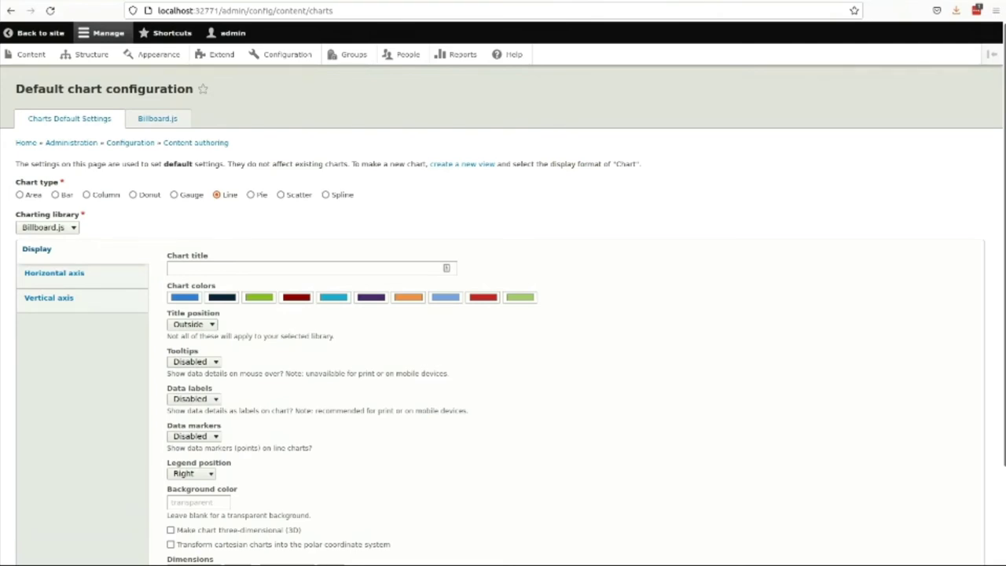
Return to the presentation and show the Recurring events slide
{"action": "key", "text": "alt+Tab"}
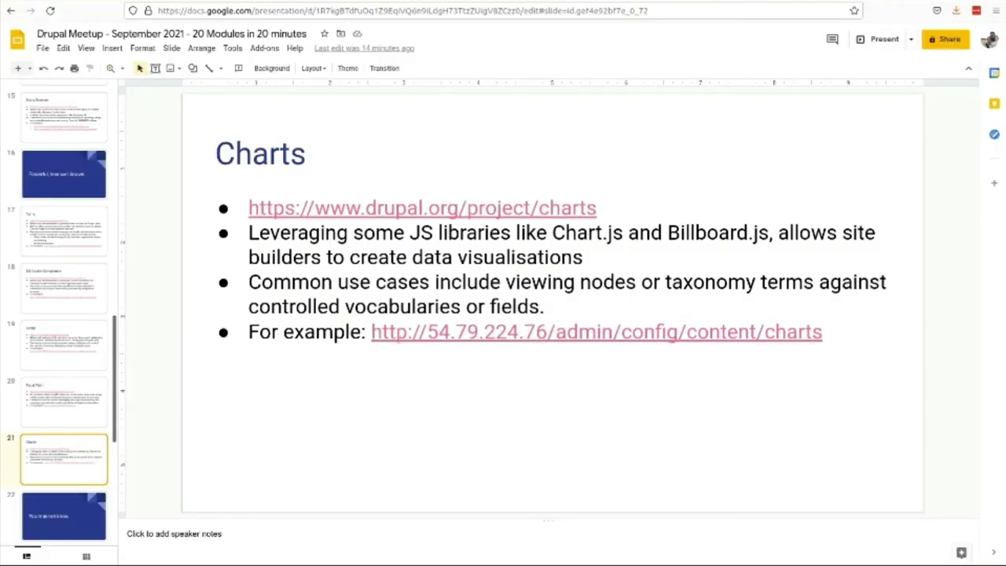
{"action": "scroll", "coordinate": [66, 332], "scroll_direction": "down", "scroll_amount": 3}
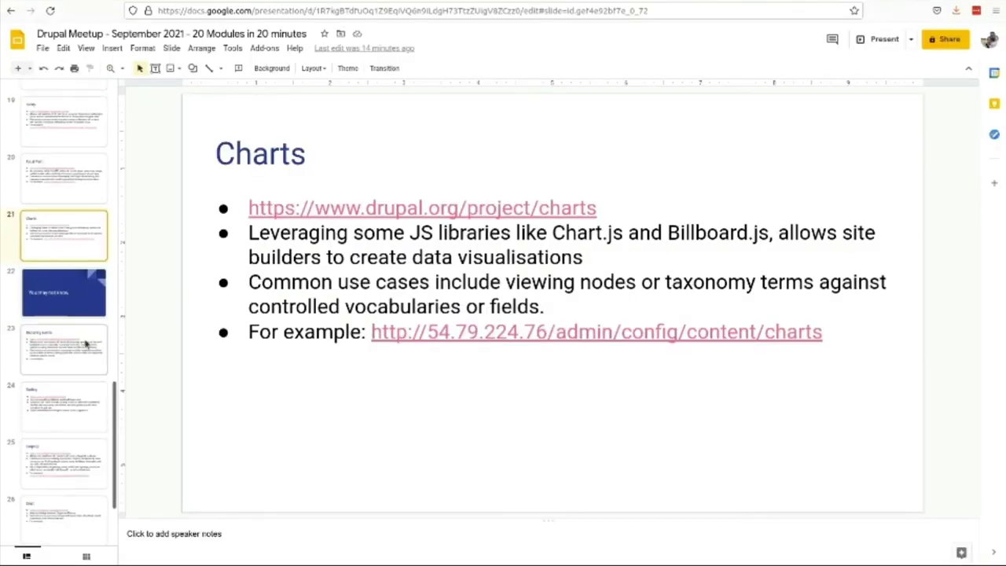
{"action": "left_click", "coordinate": [62, 335]}
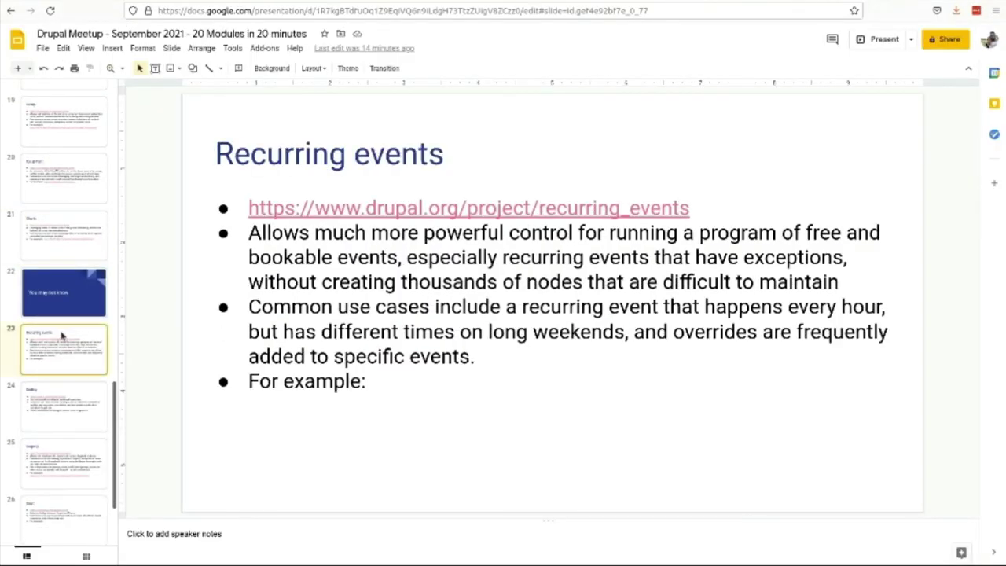
Look through the Recurring Events project page on drupal.org from the slide's link, and close it
{"action": "left_click", "coordinate": [540, 209]}
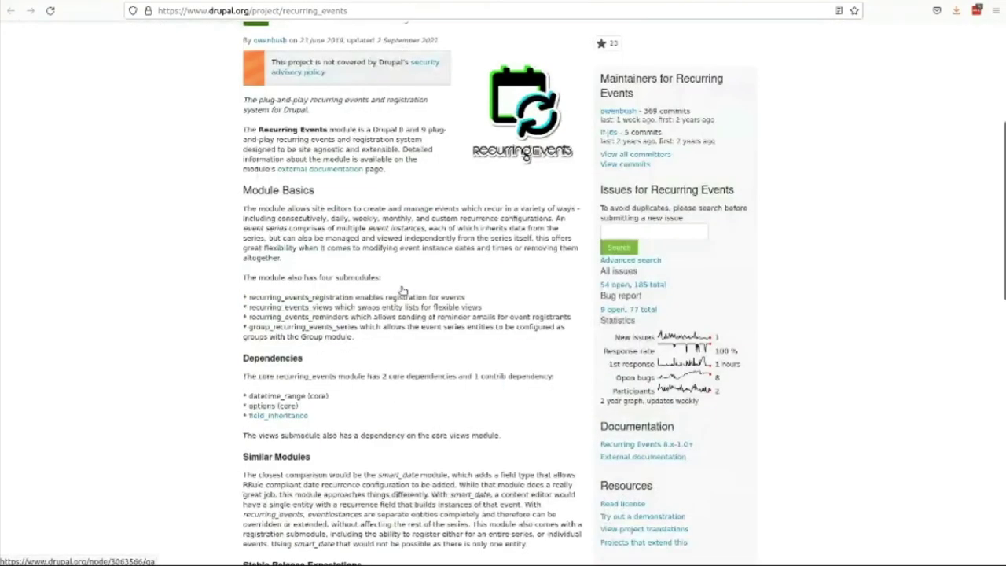
{"action": "scroll", "coordinate": [397, 285], "scroll_direction": "down", "scroll_amount": 5}
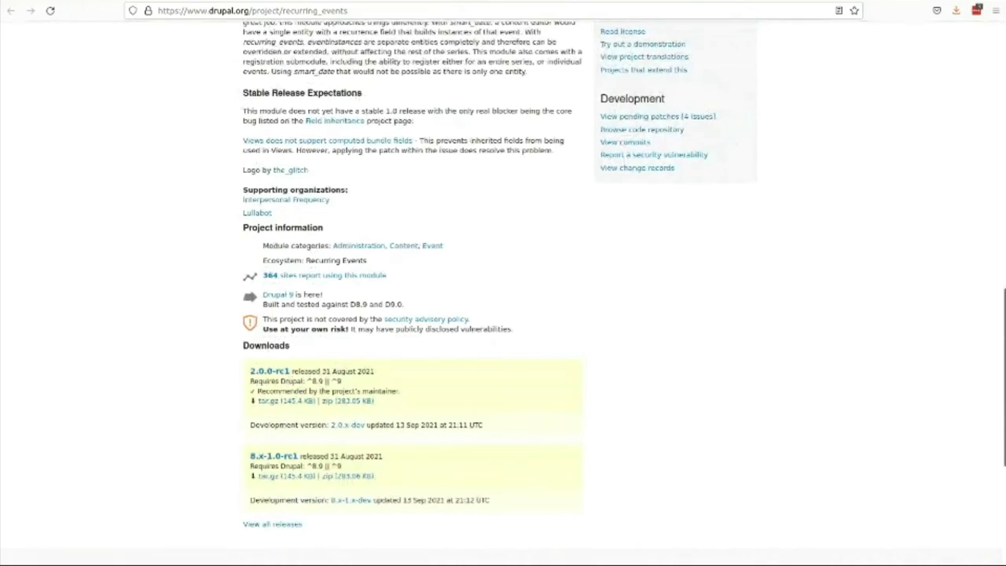
{"action": "key", "text": "ctrl+w"}
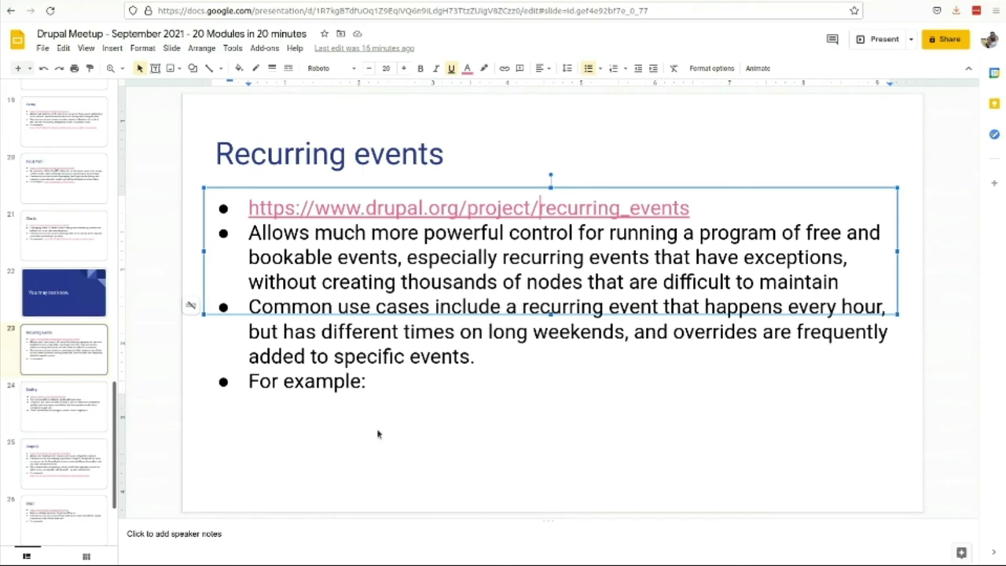
Show the Drutiny slide, and read the installation and usage sections of the Drutiny README on GitHub
{"action": "left_click", "coordinate": [76, 394]}
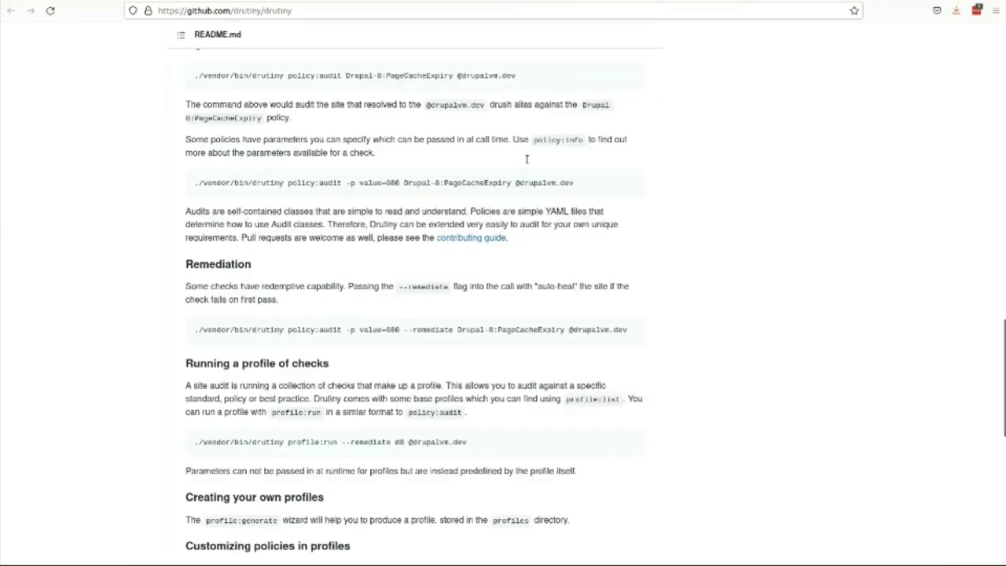
{"action": "scroll", "coordinate": [386, 240], "scroll_direction": "up", "scroll_amount": 20}
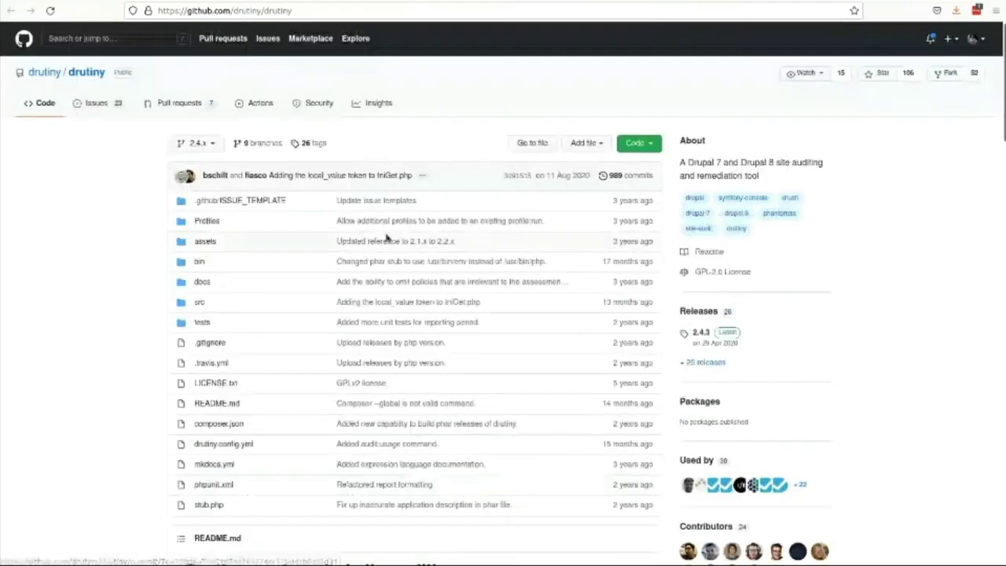
{"action": "scroll", "coordinate": [386, 241], "scroll_direction": "down", "scroll_amount": 5}
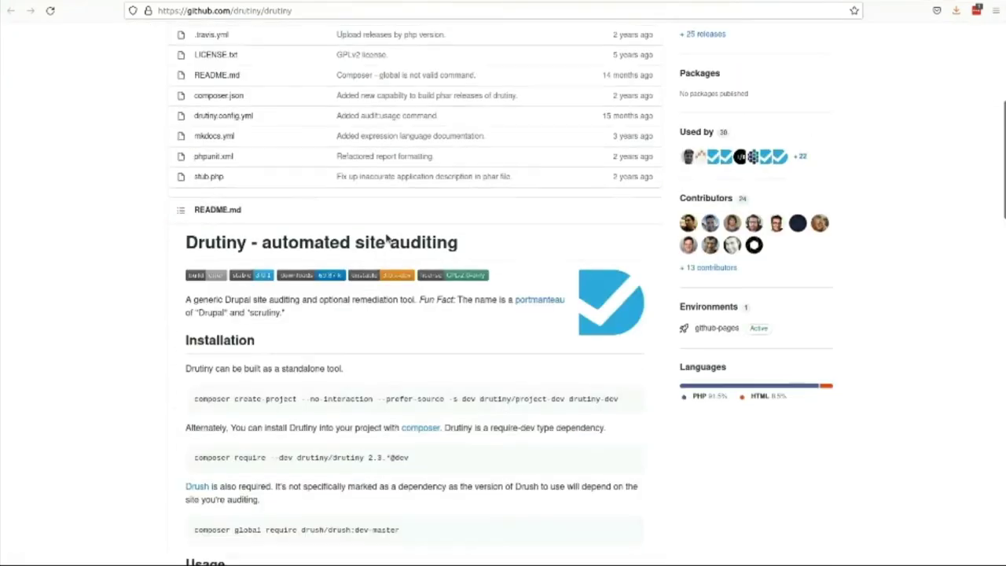
{"action": "scroll", "coordinate": [386, 241], "scroll_direction": "down", "scroll_amount": 2}
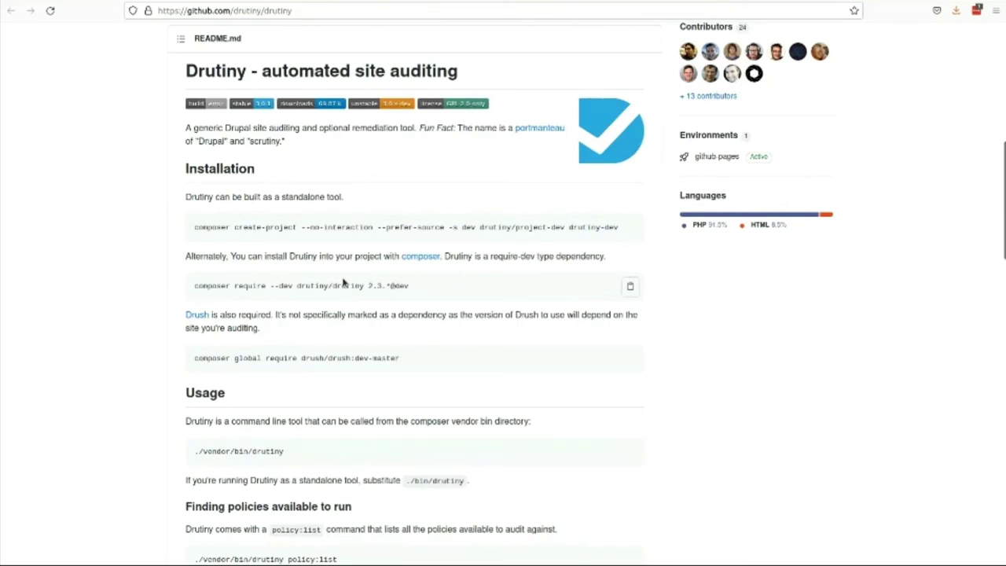
{"action": "scroll", "coordinate": [344, 284], "scroll_direction": "down", "scroll_amount": 1}
{"action": "scroll", "coordinate": [343, 284], "scroll_direction": "down", "scroll_amount": 3}
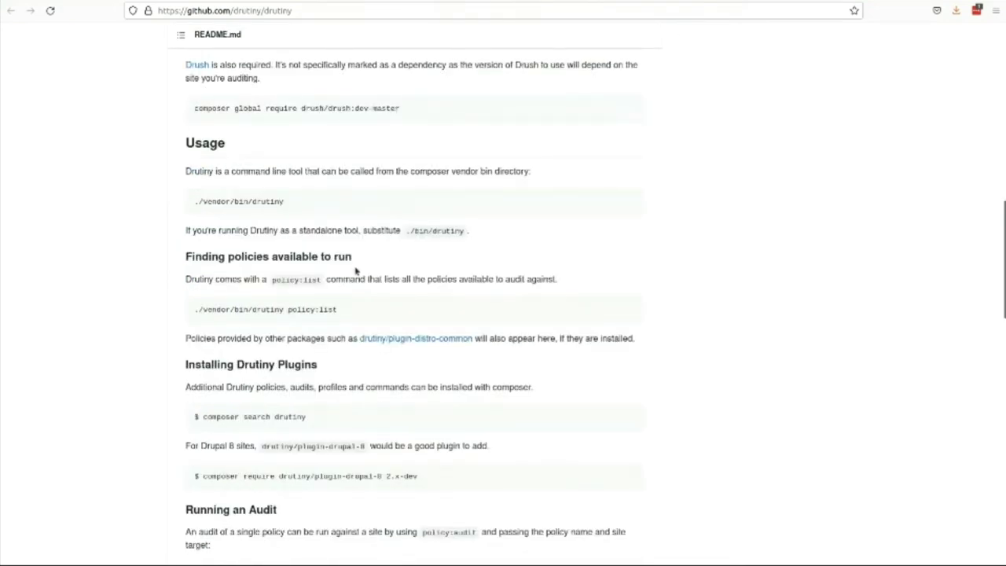
Switch to the Drutiny documentation site and examine the parameters and source of the Drupal audits
{"action": "key", "text": "ctrl+Tab"}
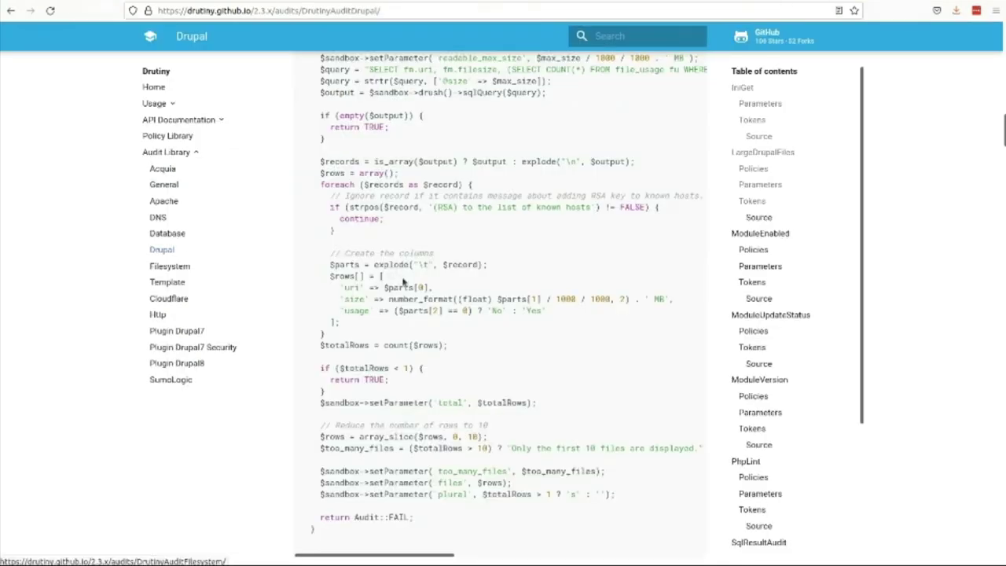
{"action": "scroll", "coordinate": [406, 283], "scroll_direction": "up", "scroll_amount": 15}
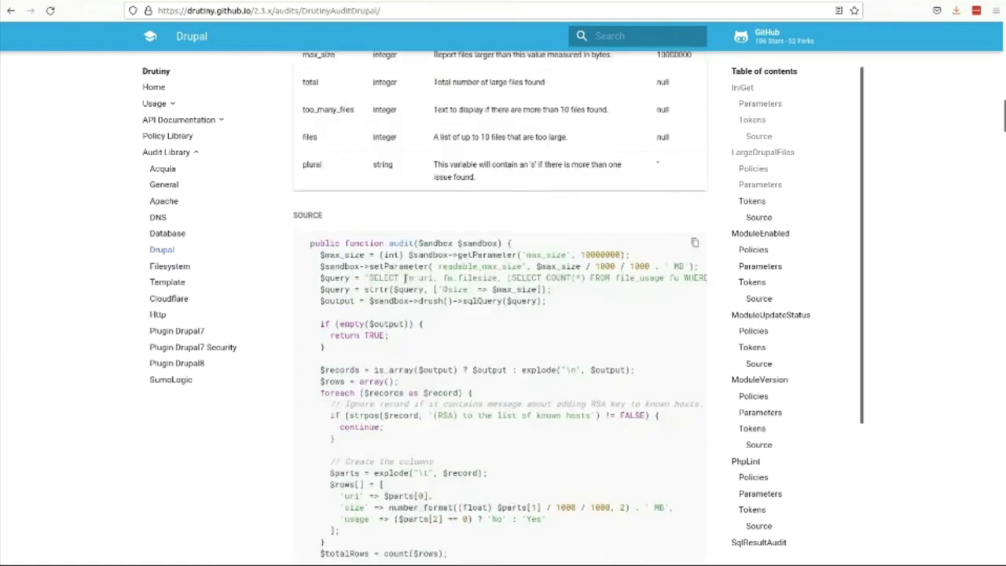
{"action": "scroll", "coordinate": [406, 282], "scroll_direction": "up", "scroll_amount": 2}
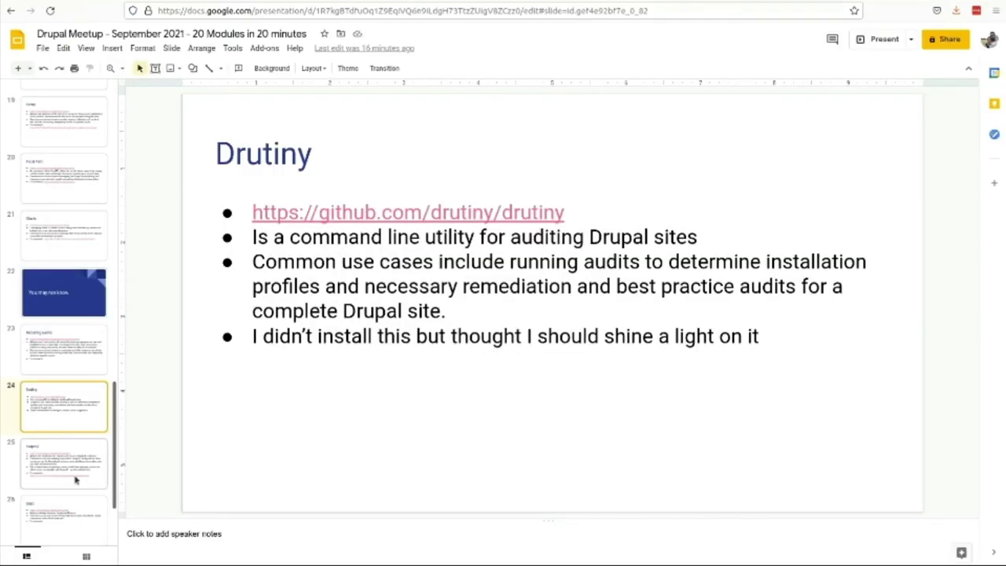
Show the GraphQL slide in the presentation
{"action": "left_click", "coordinate": [59, 450]}
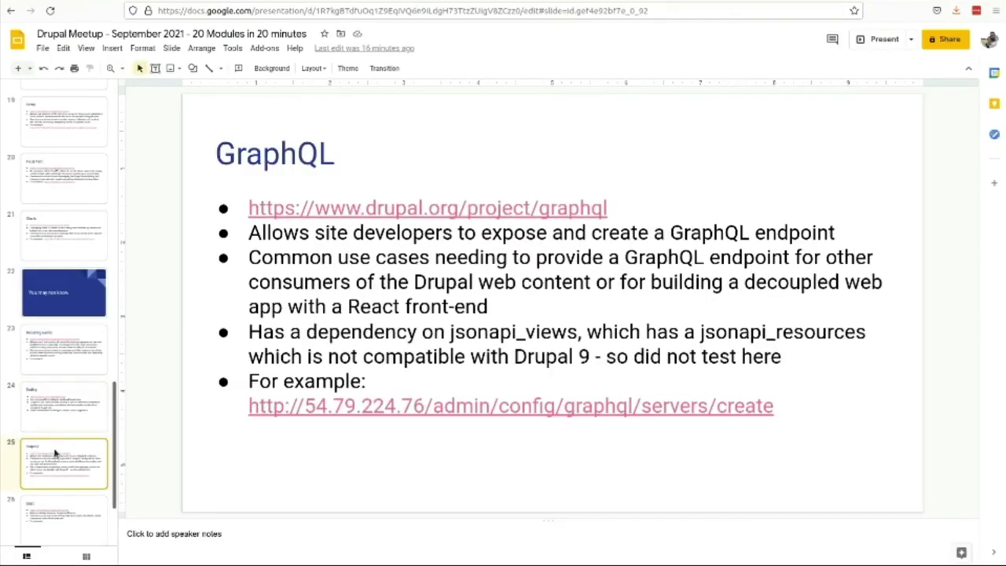
{"action": "scroll", "coordinate": [61, 452], "scroll_direction": "down", "scroll_amount": 2}
{"action": "scroll", "coordinate": [67, 450], "scroll_direction": "up", "scroll_amount": 3}
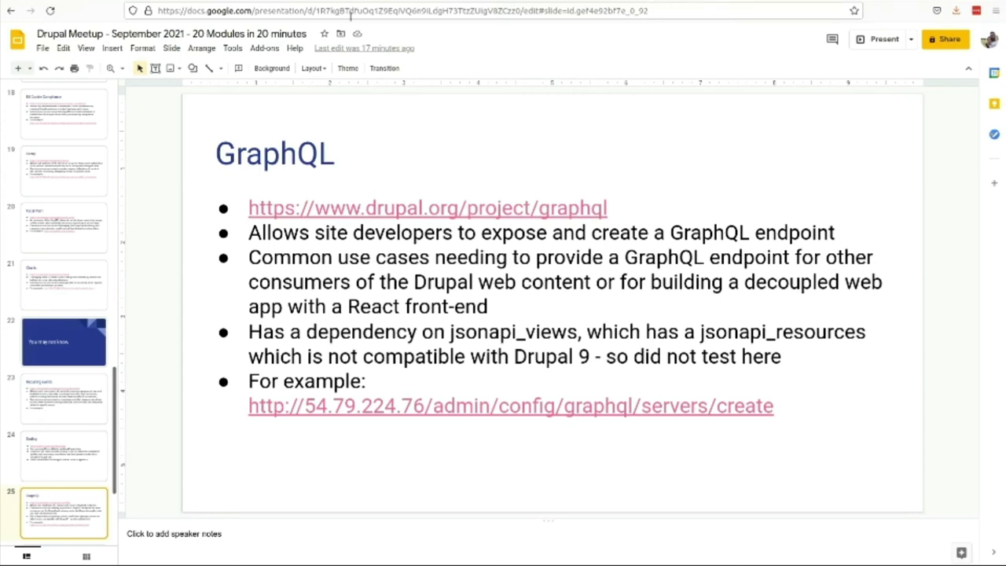
{"action": "scroll", "coordinate": [61, 205], "scroll_direction": "up", "scroll_amount": 8}
{"action": "scroll", "coordinate": [60, 205], "scroll_direction": "up", "scroll_amount": 5}
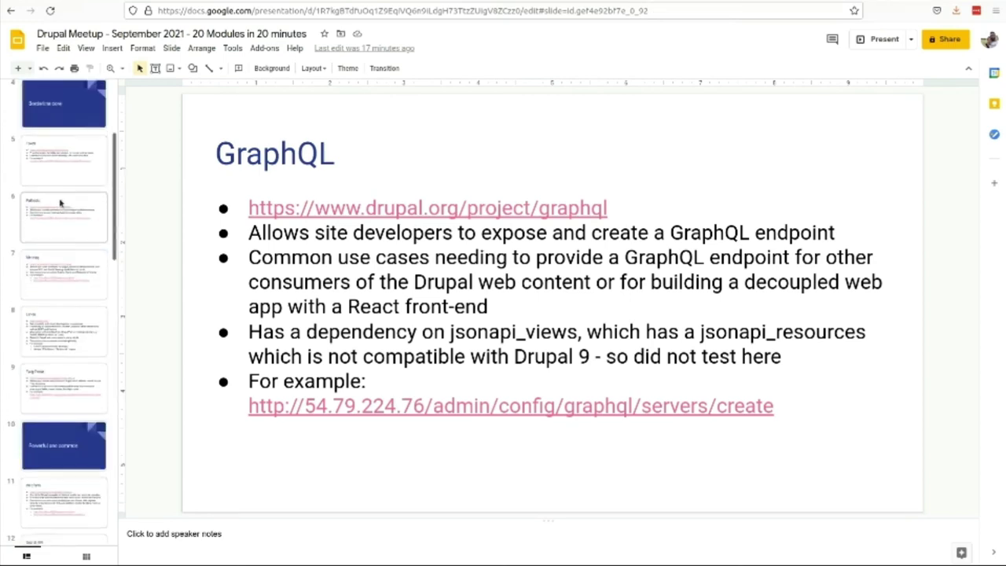
{"action": "left_click", "coordinate": [33, 227]}
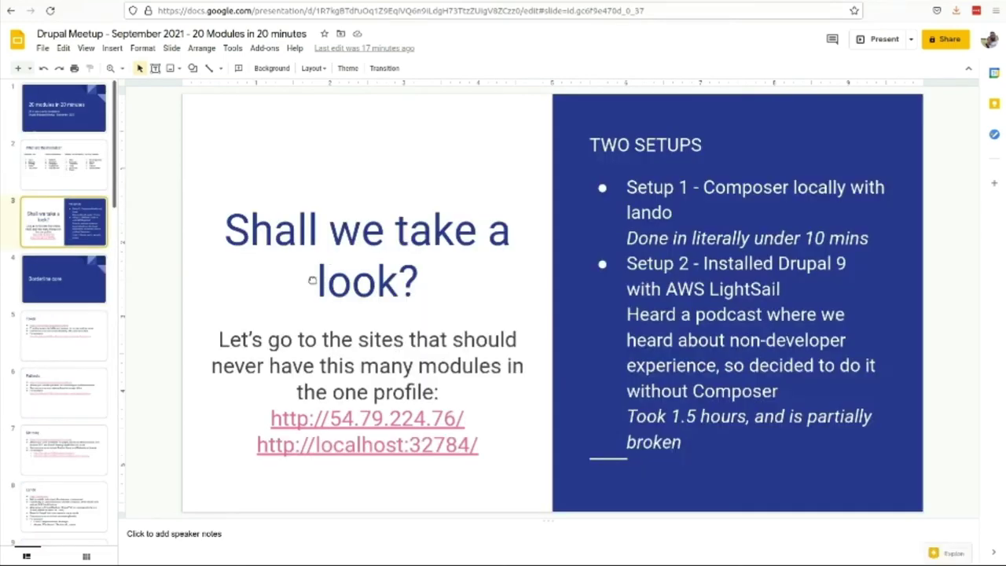
{"action": "left_click", "coordinate": [341, 413]}
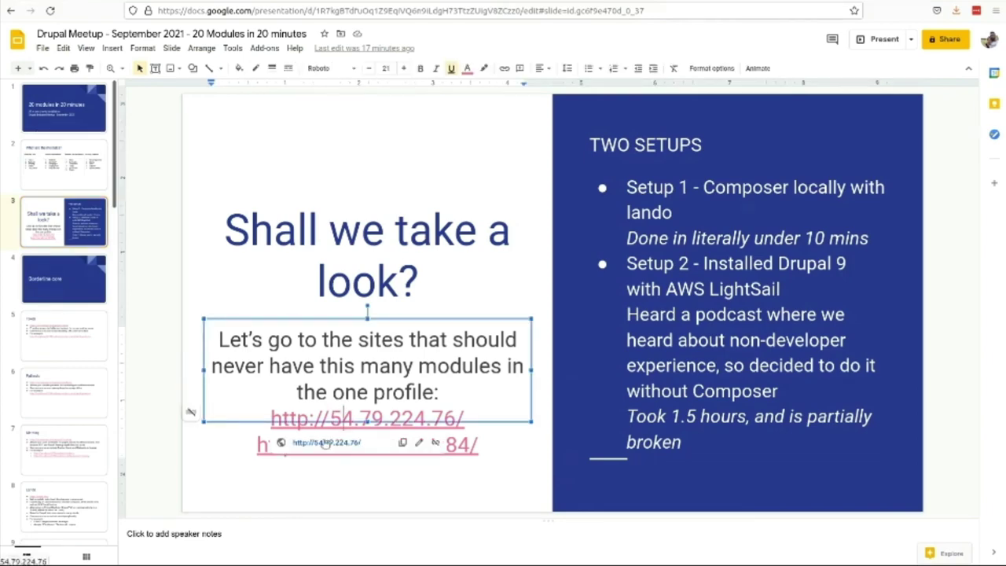
{"action": "left_click", "coordinate": [326, 442]}
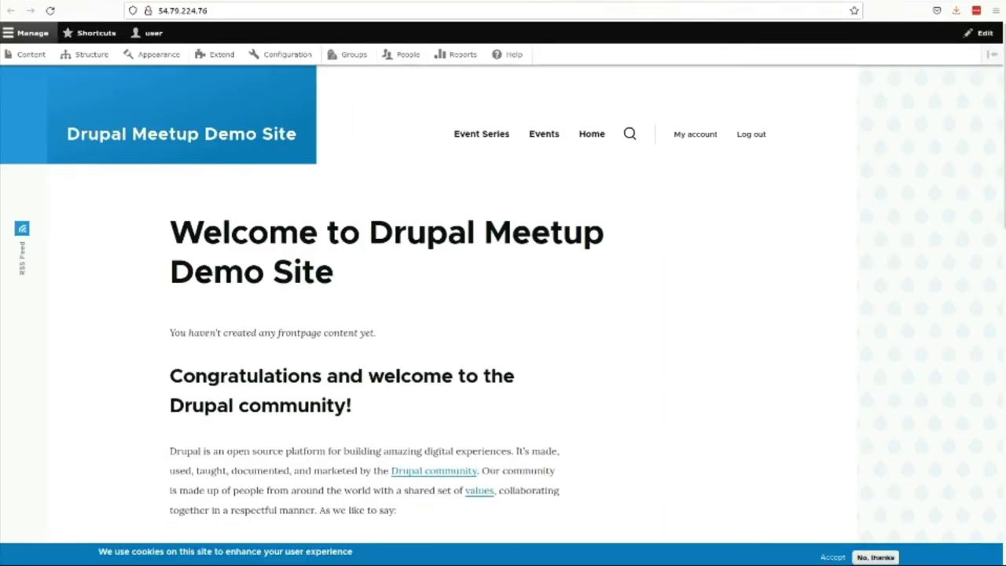
Look through the list of modules on the demo site's Extend page
{"action": "left_click", "coordinate": [223, 54]}
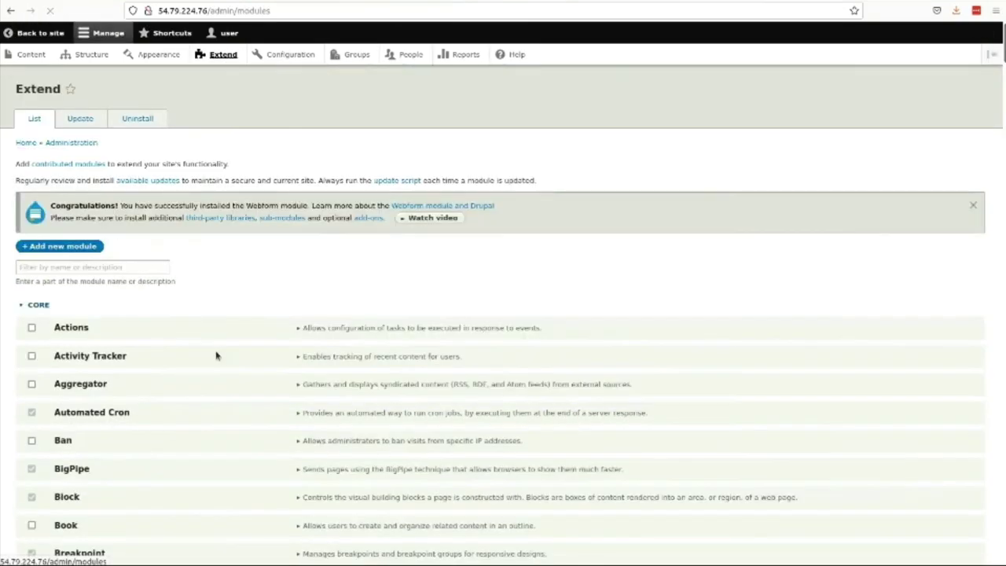
{"action": "scroll", "coordinate": [215, 353], "scroll_direction": "down", "scroll_amount": 5}
{"action": "scroll", "coordinate": [216, 353], "scroll_direction": "down", "scroll_amount": 20}
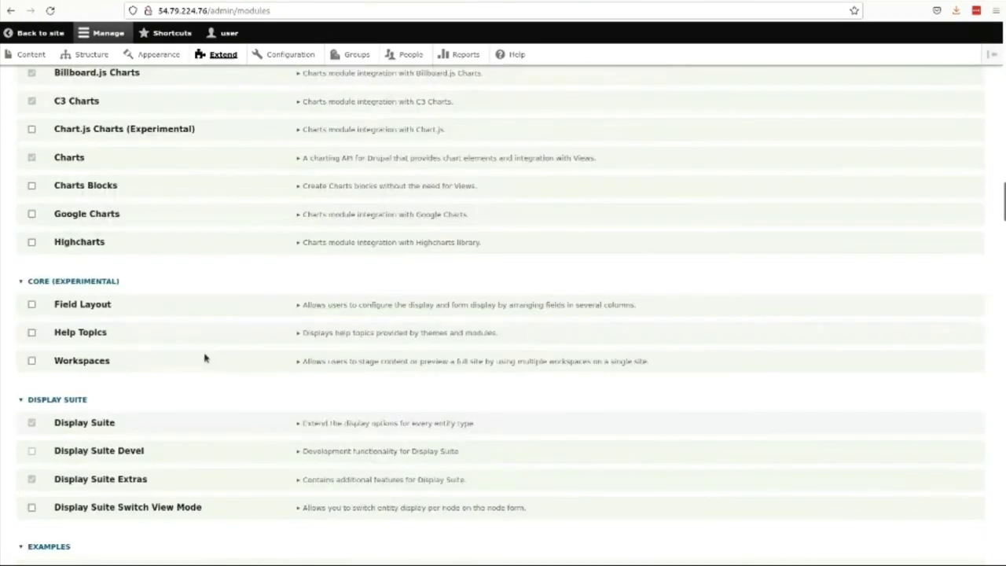
{"action": "scroll", "coordinate": [204, 357], "scroll_direction": "up", "scroll_amount": 12}
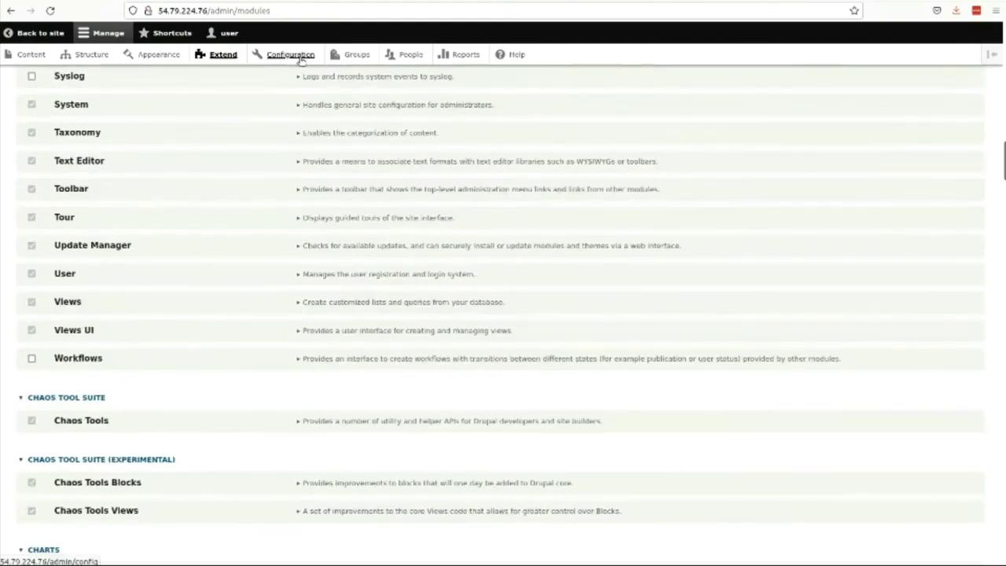
Go to the site's GraphQL configuration under Web services and open the form for creating a new server
{"action": "left_click", "coordinate": [301, 56]}
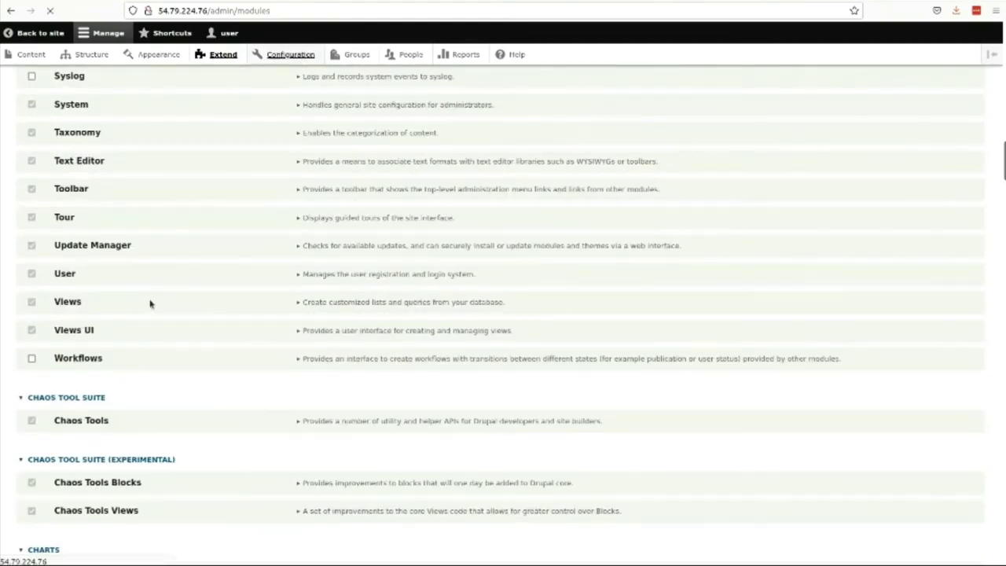
{"action": "scroll", "coordinate": [134, 362], "scroll_direction": "down", "scroll_amount": 8}
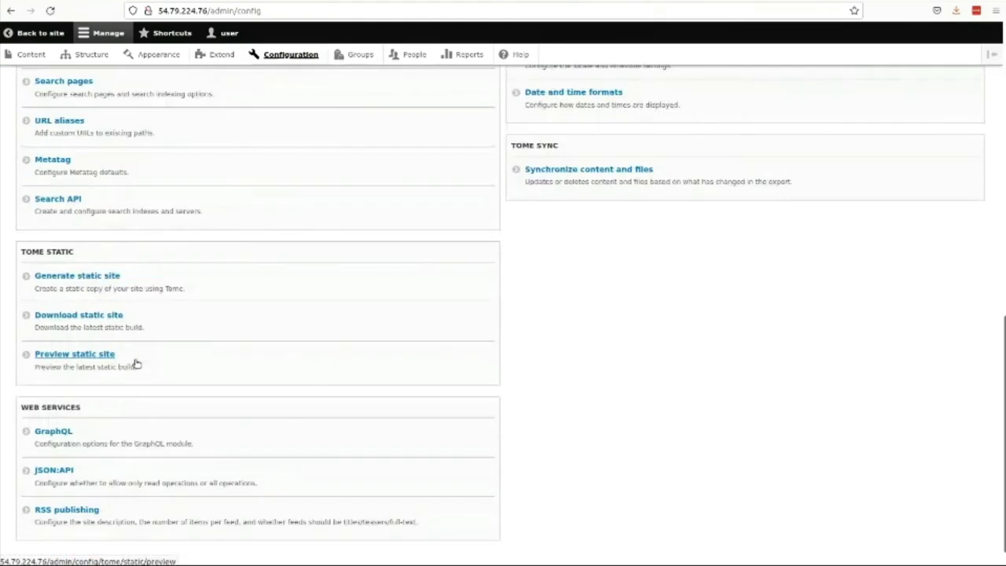
{"action": "left_click", "coordinate": [52, 437]}
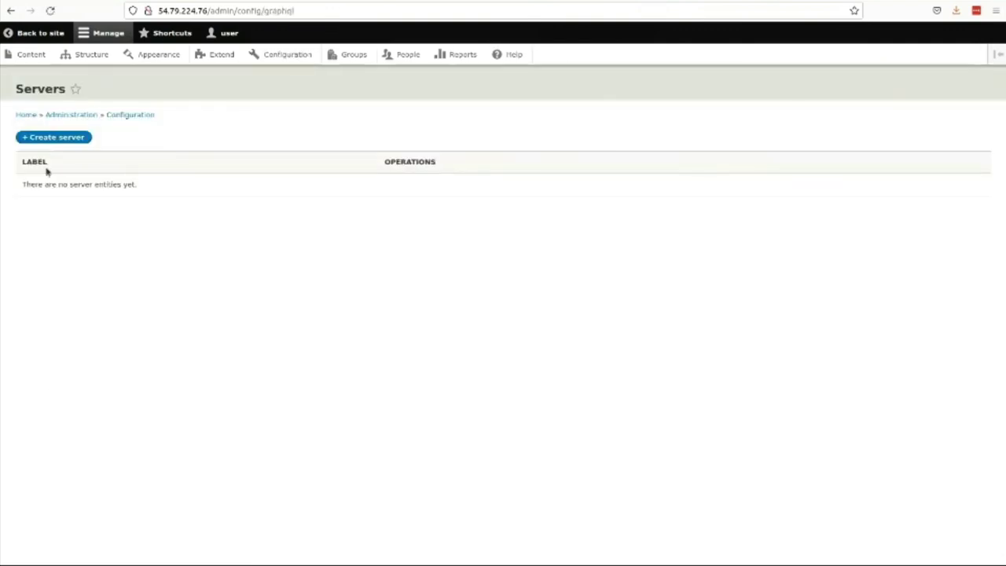
{"action": "left_click", "coordinate": [65, 137]}
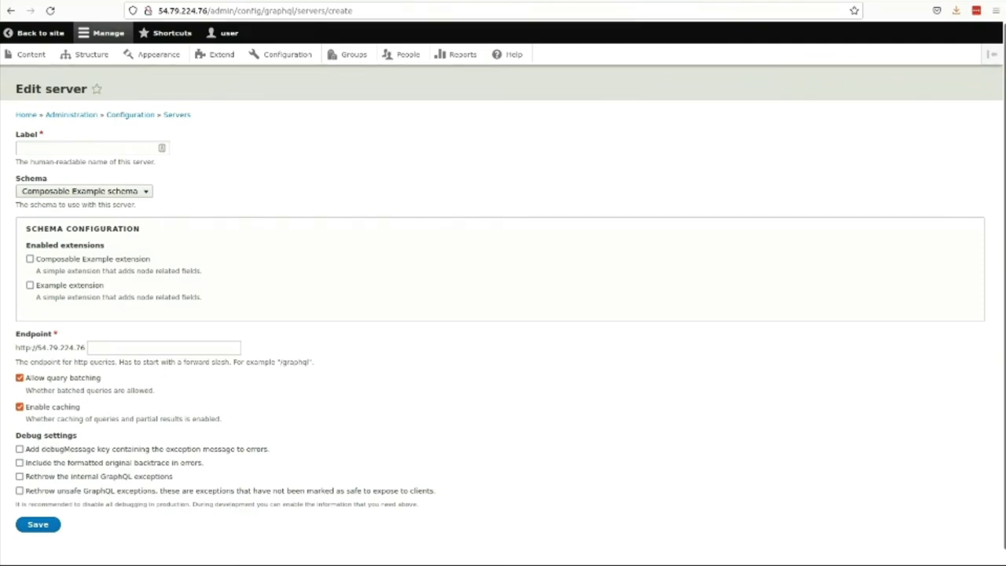
Switch back to the Google Slides presentation and show the GraphQL slide
{"action": "key", "text": "alt+Tab"}
{"action": "scroll", "coordinate": [63, 314], "scroll_direction": "down", "scroll_amount": 8}
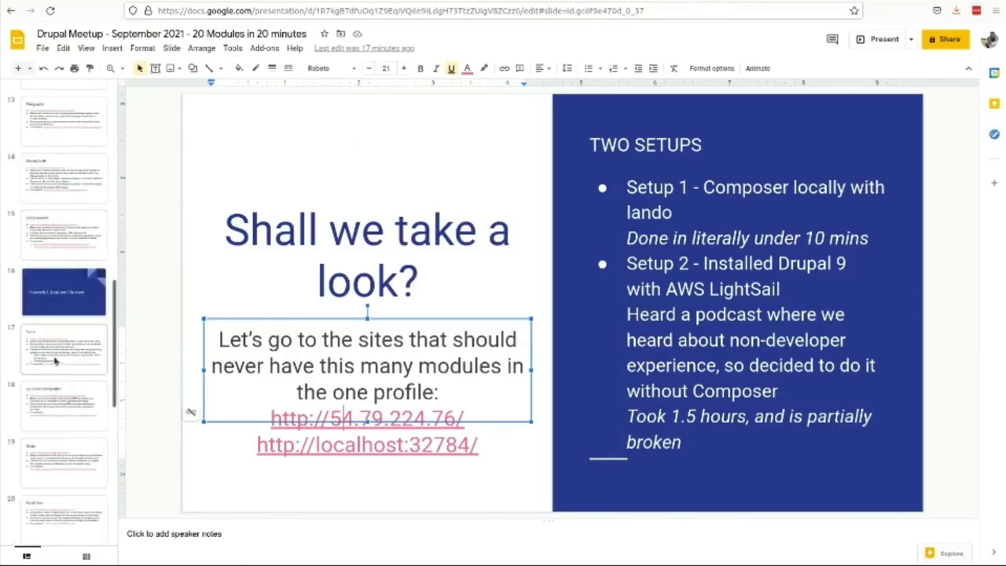
{"action": "scroll", "coordinate": [55, 360], "scroll_direction": "down", "scroll_amount": 6}
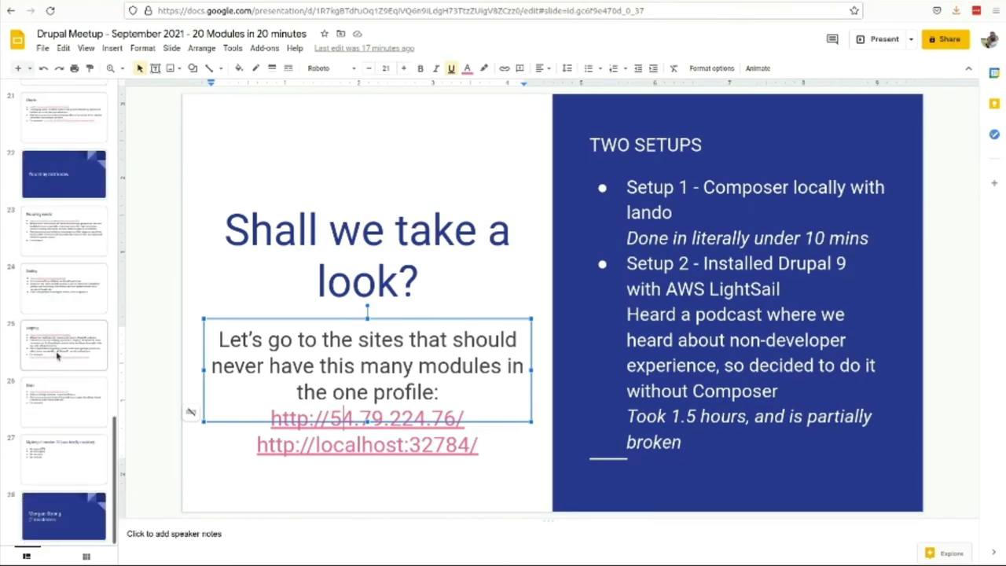
{"action": "left_click", "coordinate": [56, 353]}
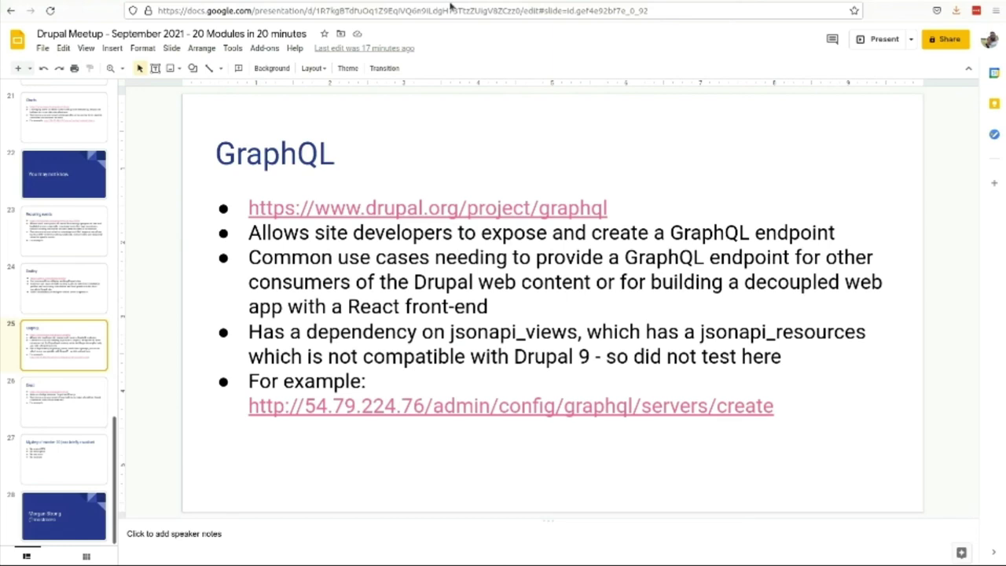
Present the remaining slides in order, from Druxt through "Mystery of number 20" to the closing speaker slide
{"action": "left_click", "coordinate": [68, 396]}
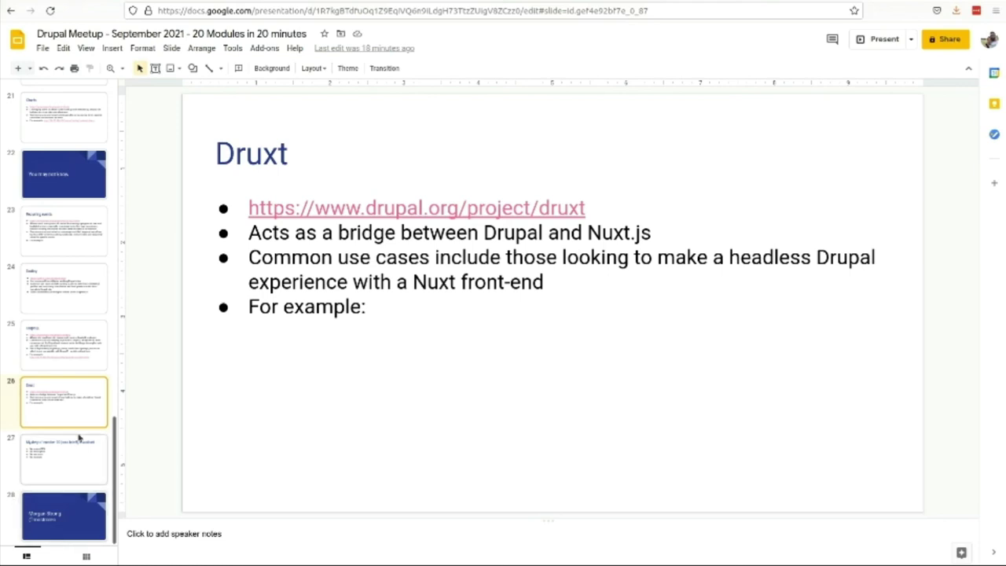
{"action": "left_click", "coordinate": [81, 462]}
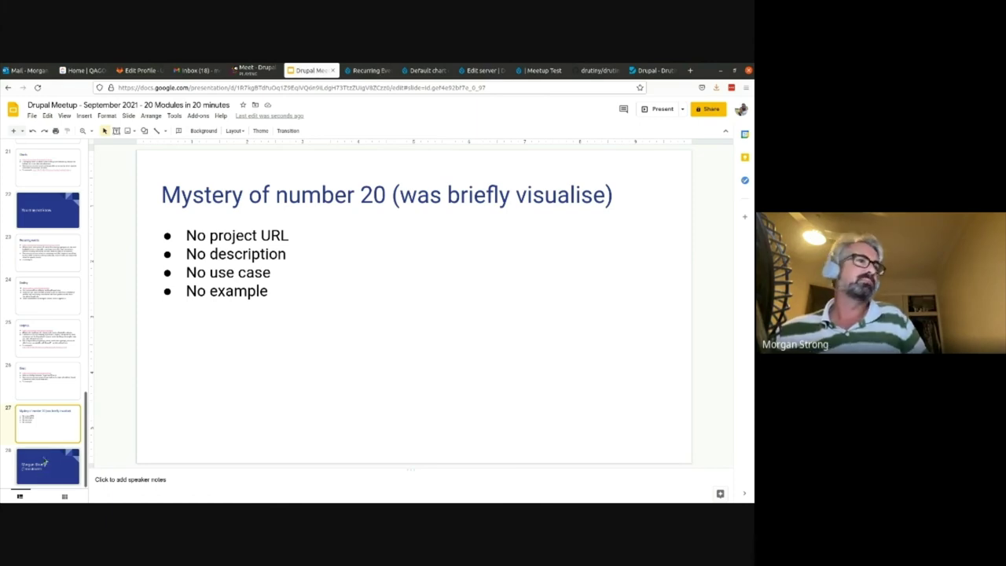
{"action": "left_click", "coordinate": [44, 463]}
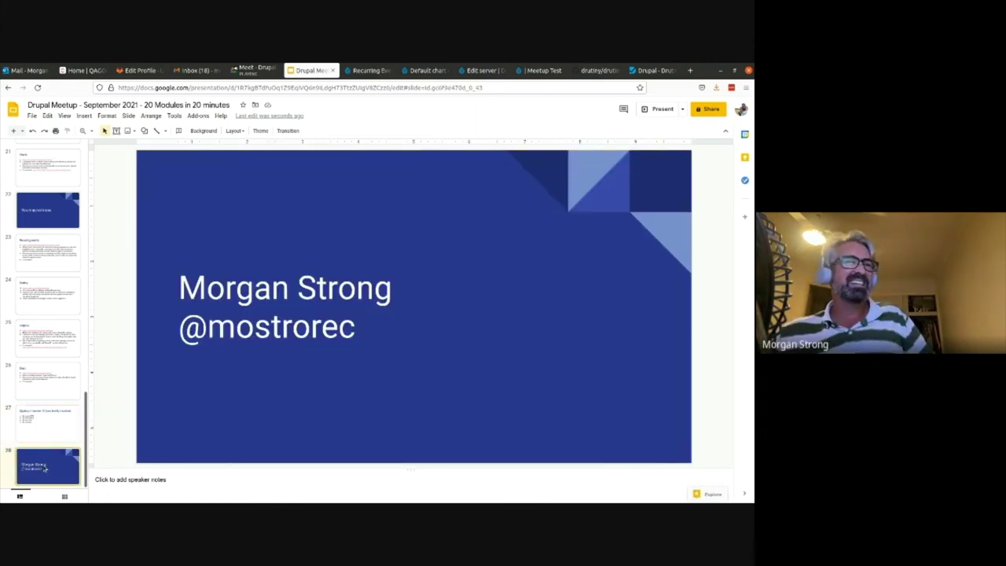